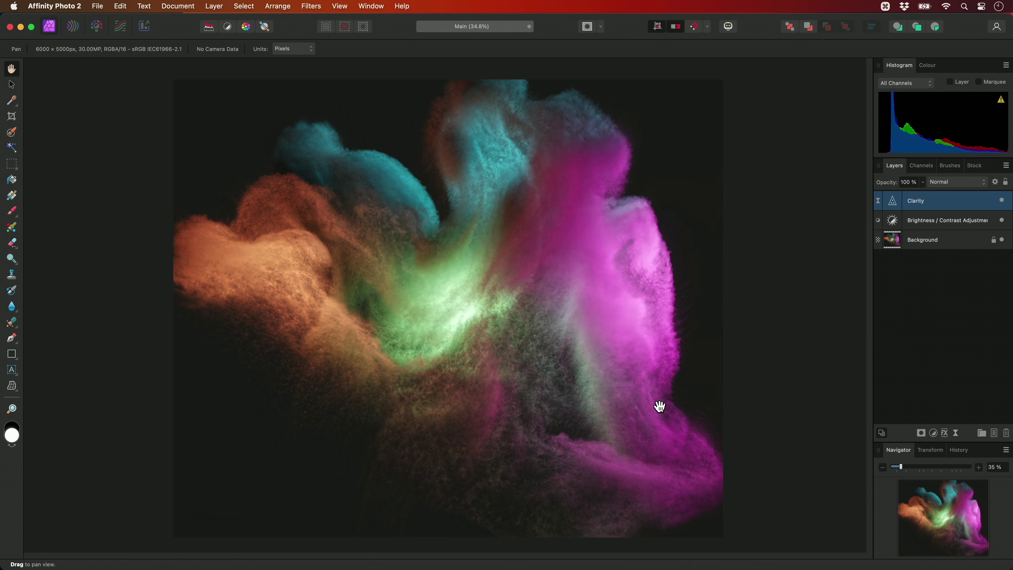
Invert the Clarity filter's mask to black and set the Paint Brush to about 2350 px width with 0 % hardness
key("super+i")
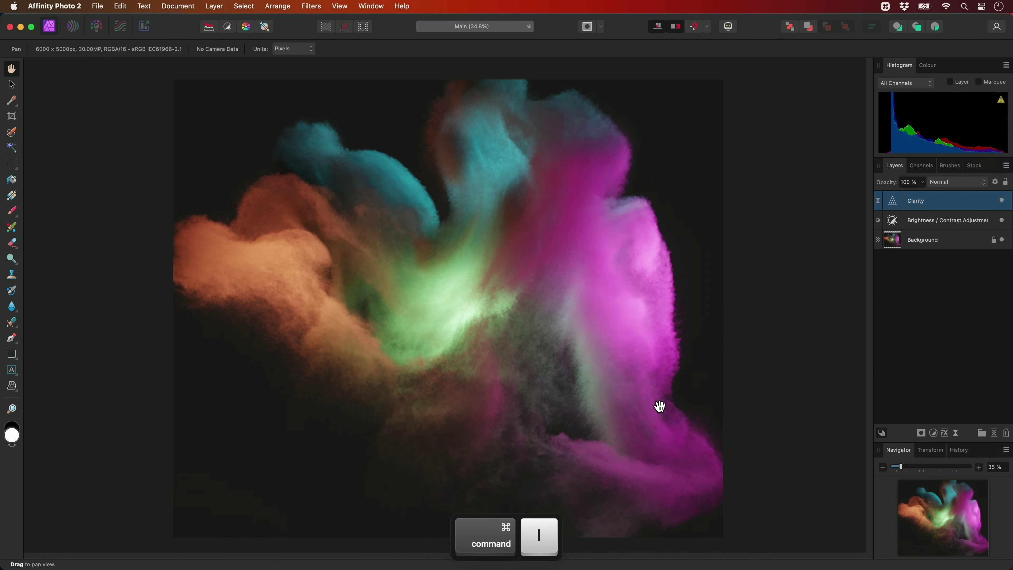
key("b")
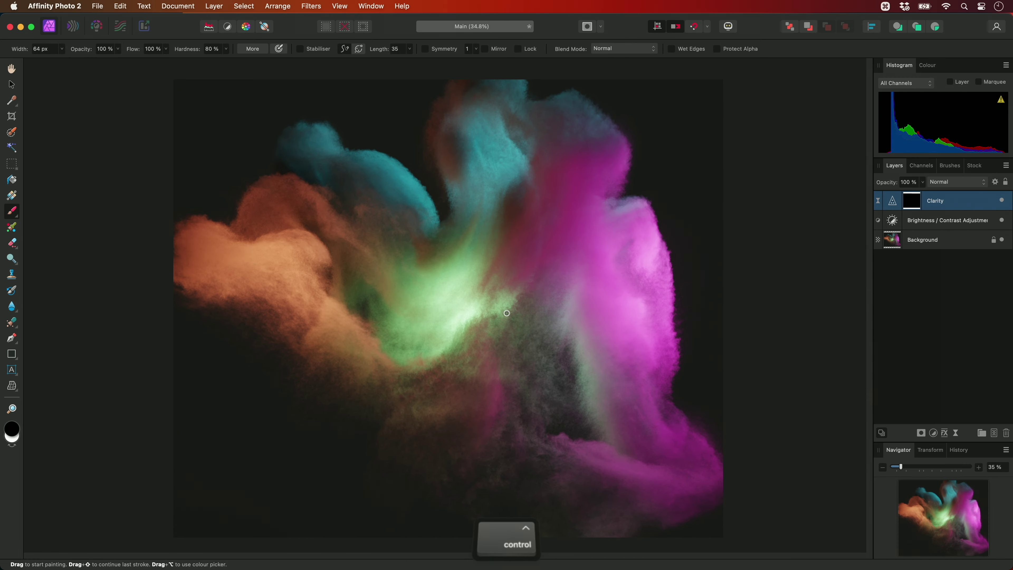
mouse_move(504, 312)
left_mouse_down()
mouse_move(567, 320)
mouse_move(509, 333)
left_mouse_up()
key("alt")
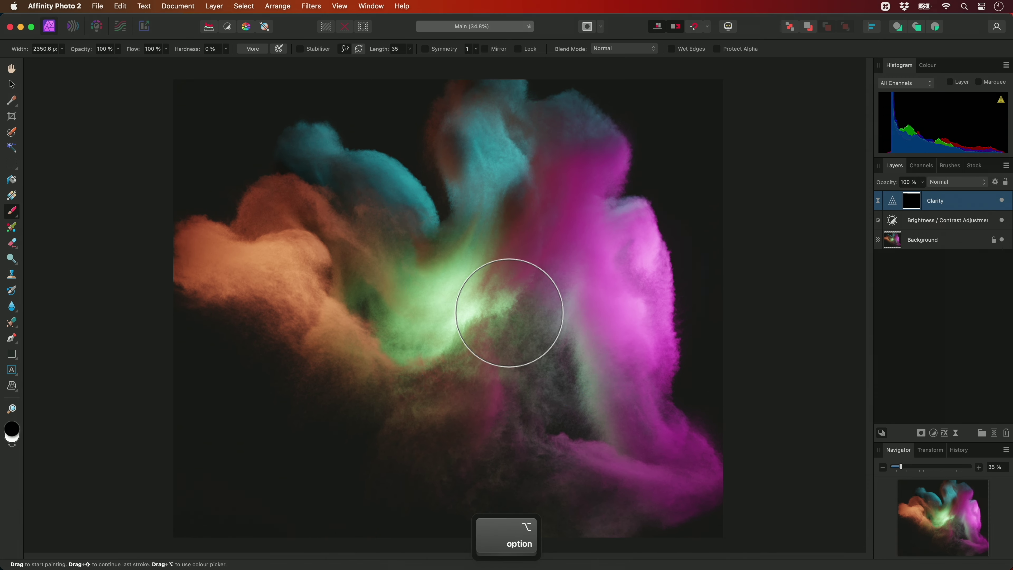
Paint white on the Clarity mask across the coloured powder clouds to bring the effect back there
left_click(12, 443)
mouse_move(287, 269)
left_mouse_down()
mouse_move(317, 278)
mouse_move(427, 391)
mouse_move(570, 449)
mouse_move(646, 434)
left_mouse_up()
key("alt")
scroll(646, 434, "up", 5)
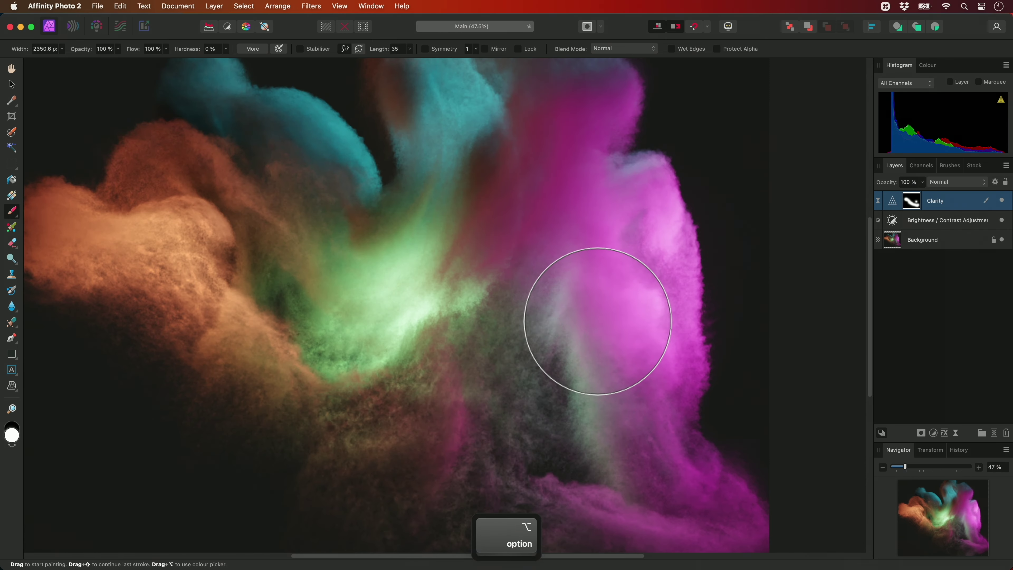
scroll(535, 239, "up", 3)
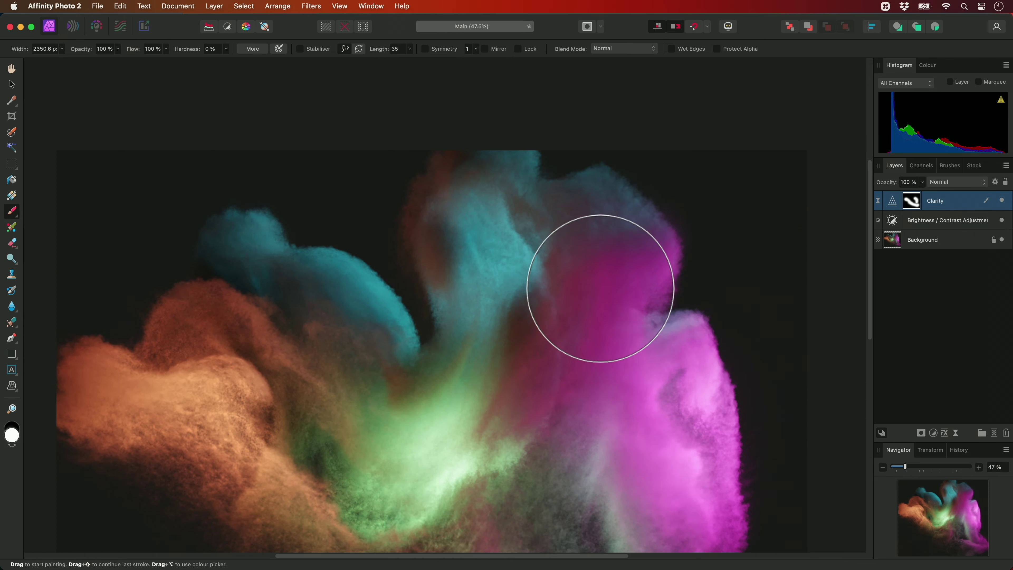
scroll(558, 279, "left", 5)
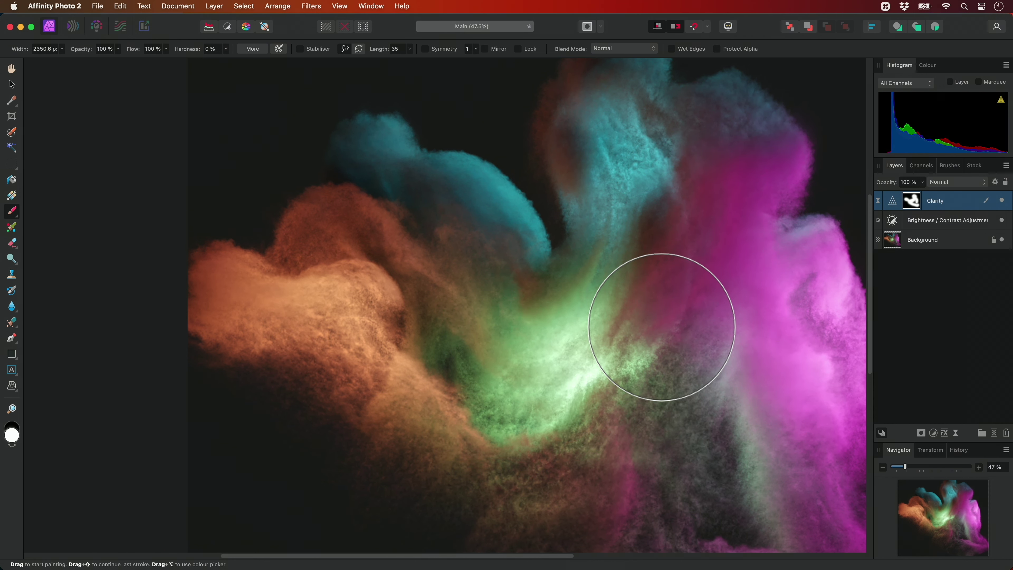
Try the Clarity layer at 50 % opacity and set it to 75 %
key("h")
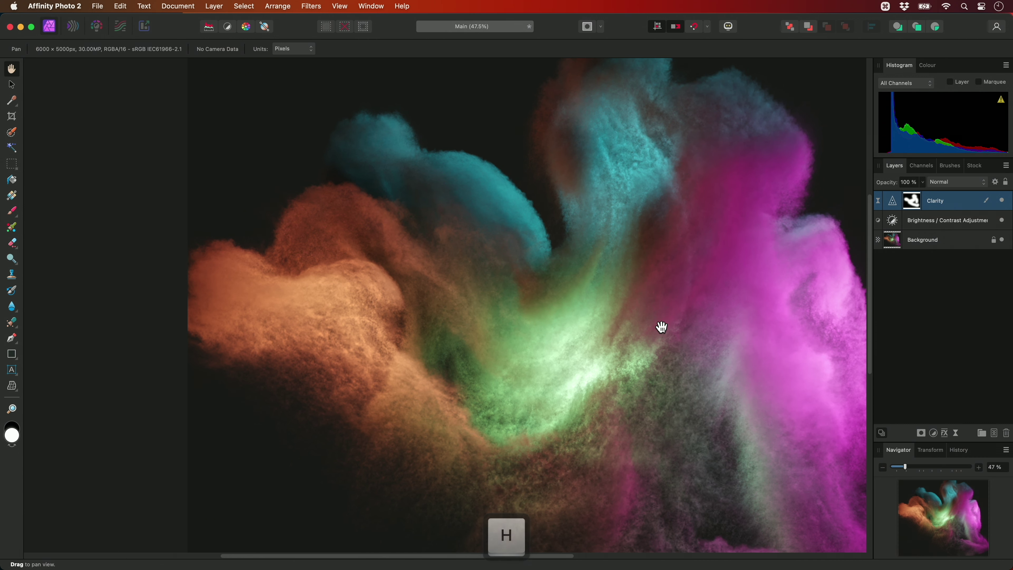
key("5")
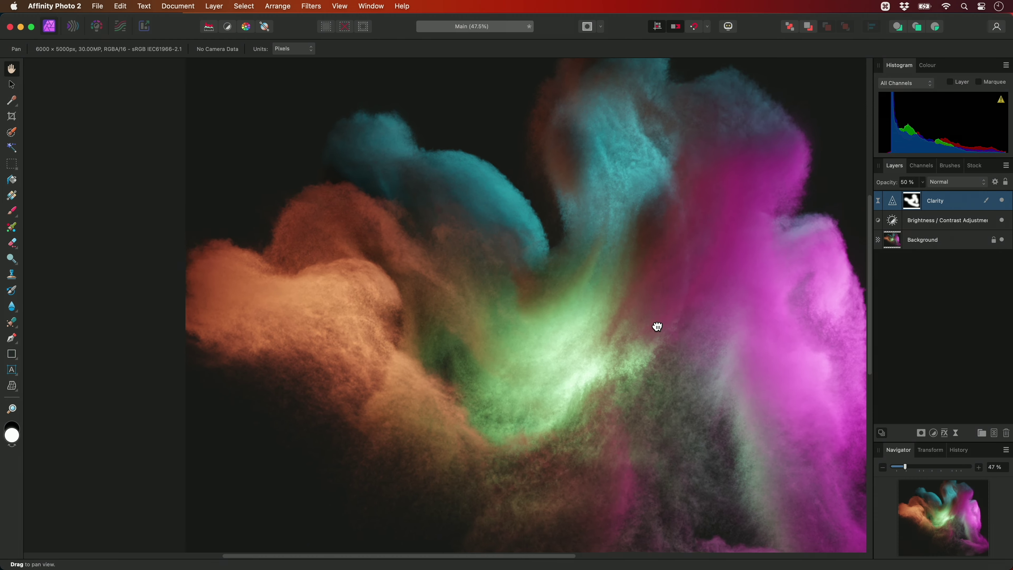
left_click_drag(656, 328, 598, 309)
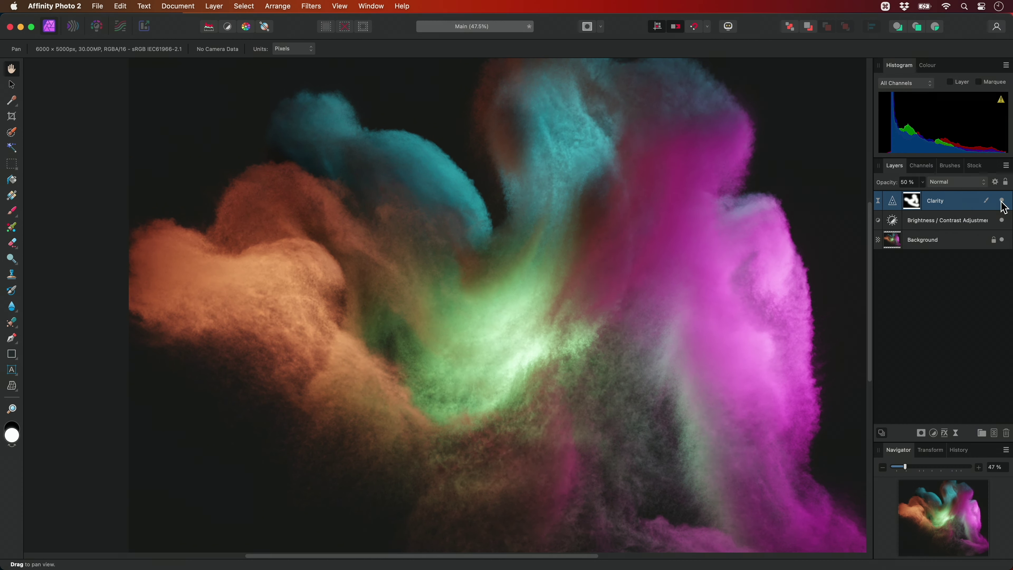
left_click_drag(923, 183, 945, 202)
key("super+0")
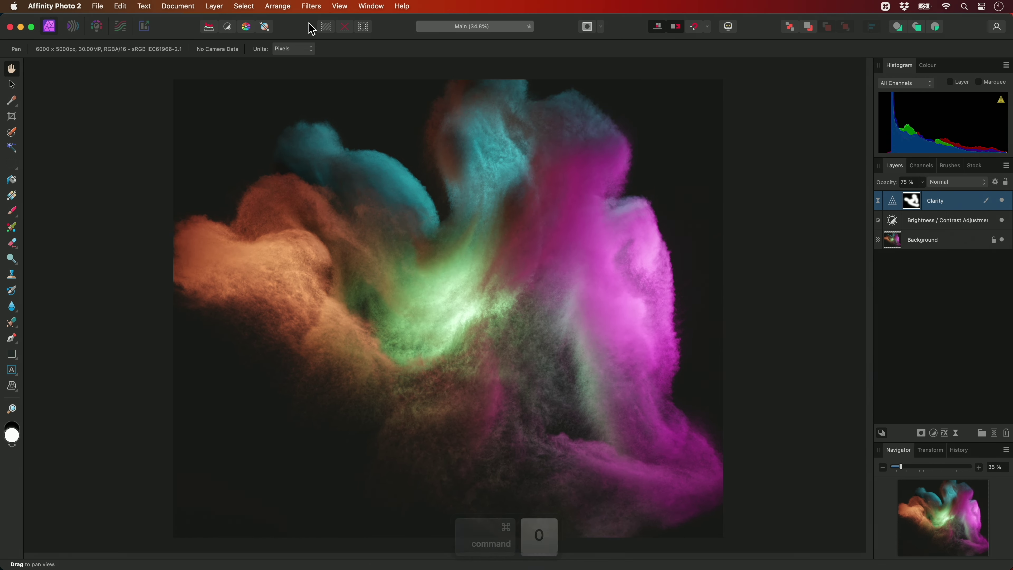
Add a Selective Colour adjustment and set its Reds to -100 % cyan and 100 % yellow
left_click(214, 7)
mouse_move(284, 148)
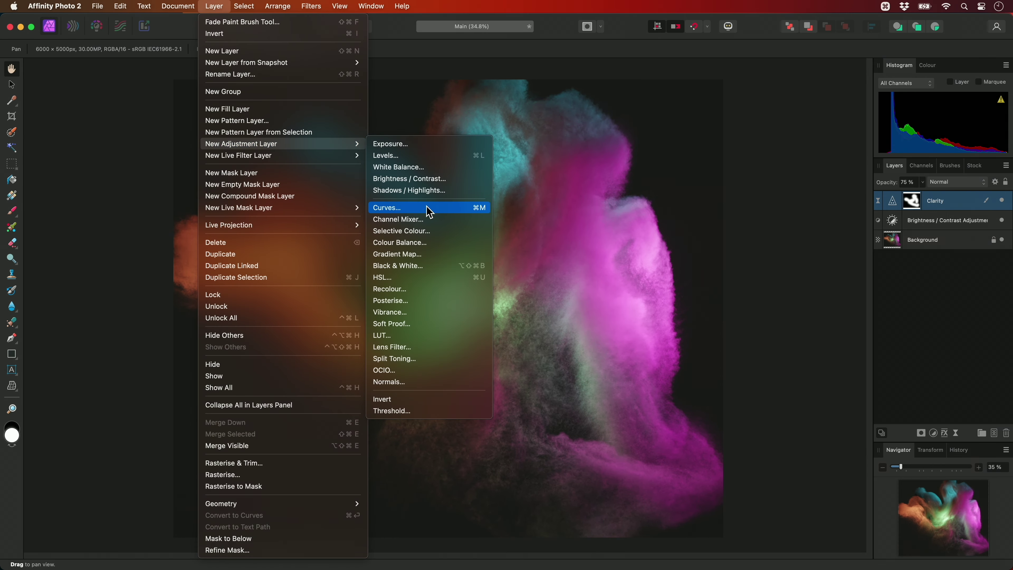
left_click(434, 233)
left_click_drag(743, 458, 668, 458)
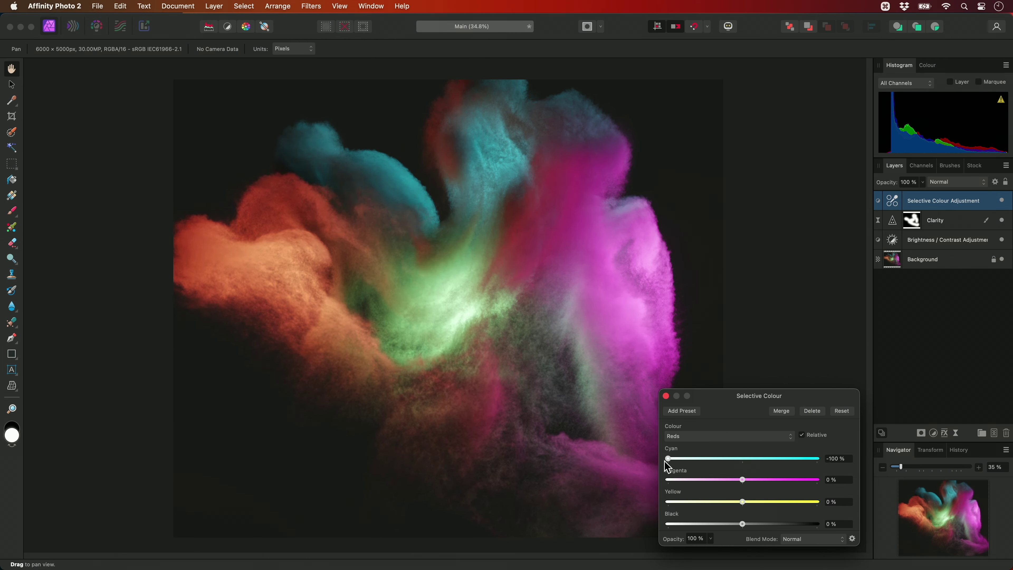
left_click_drag(742, 502, 839, 510)
Set the Yellows of the Selective Colour adjustment to -60 % cyan and 17 % yellow
left_click(728, 436)
left_click(726, 445)
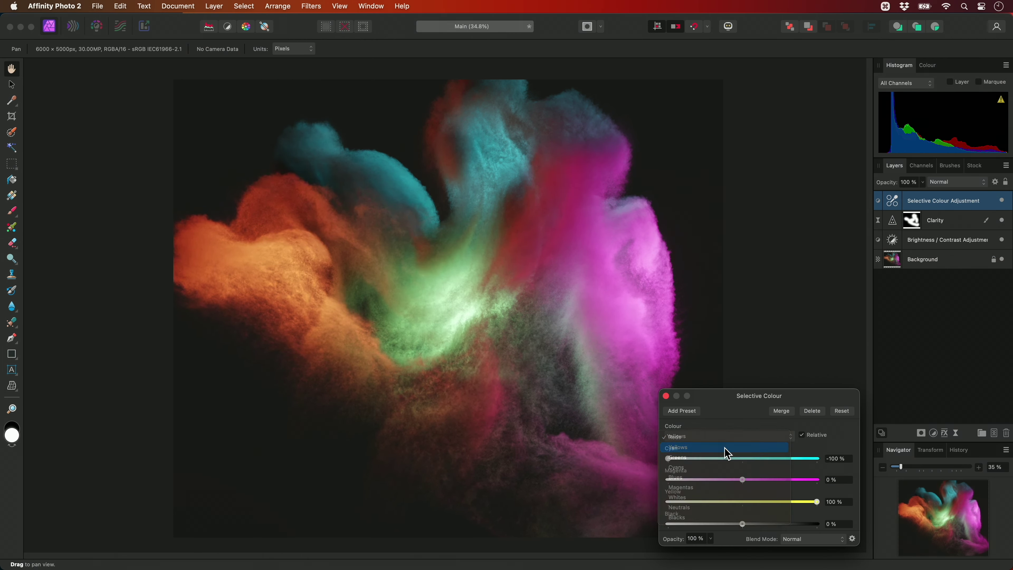
left_click_drag(742, 459, 699, 459)
left_click_drag(742, 502, 755, 502)
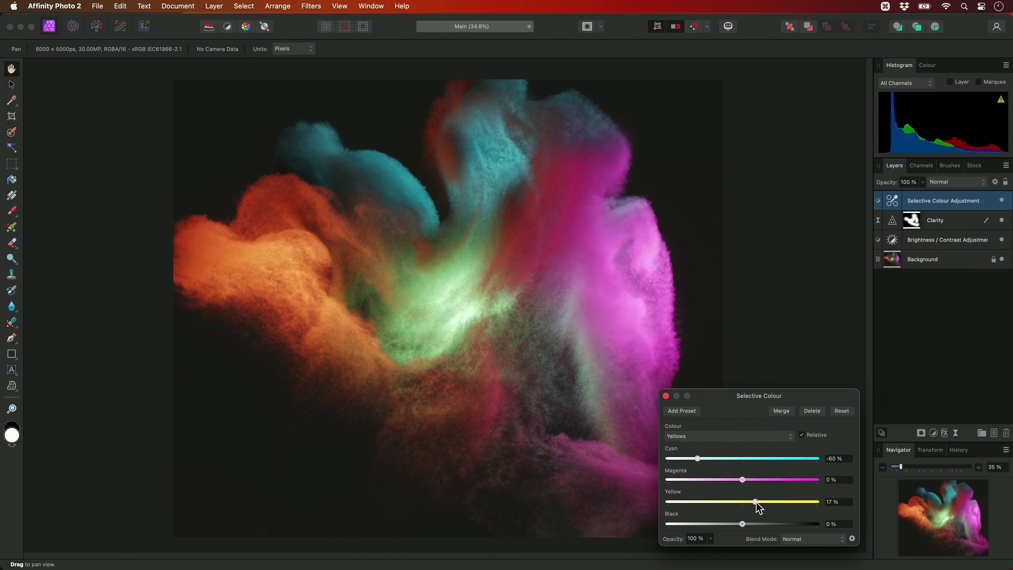
In the Cyans of the Selective Colour adjustment, raise cyan moderately and reduce yellow
left_click(721, 437)
left_click(719, 458)
left_click_drag(742, 459, 761, 459)
left_click_drag(743, 501, 714, 502)
Reduce cyan in the Magentas of the Selective Colour adjustment and compare the image with the adjustment hidden and shown
left_click(728, 436)
left_click(716, 446)
left_click(722, 436)
left_click(716, 446)
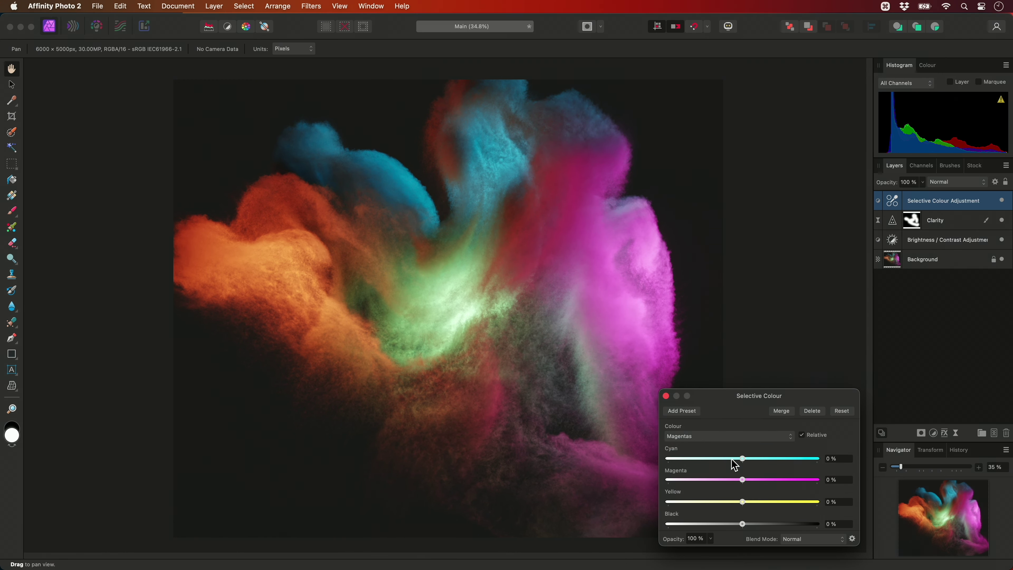
left_click_drag(739, 460, 704, 463)
left_click(666, 395)
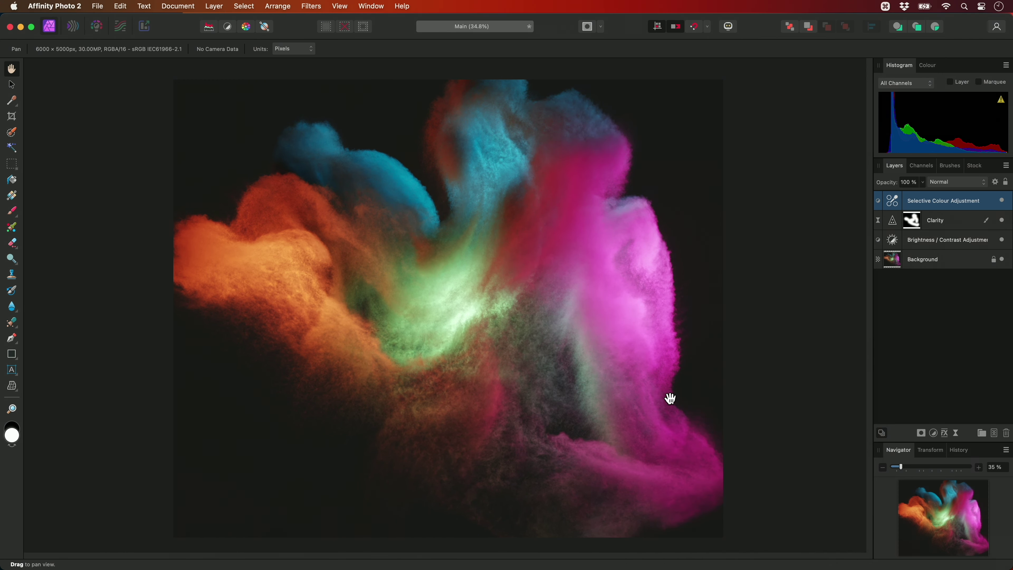
left_click(1002, 200)
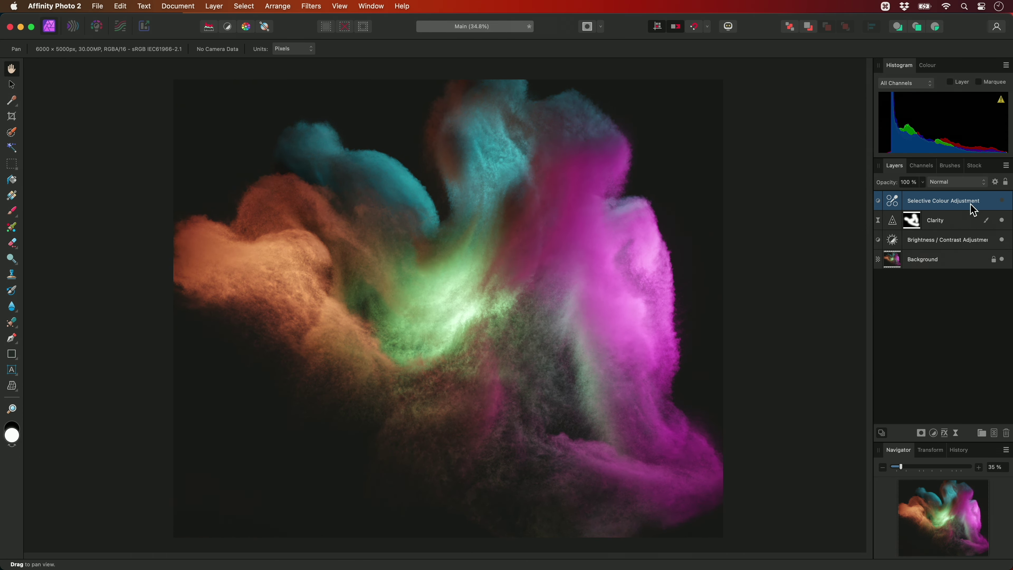
left_click(1003, 200)
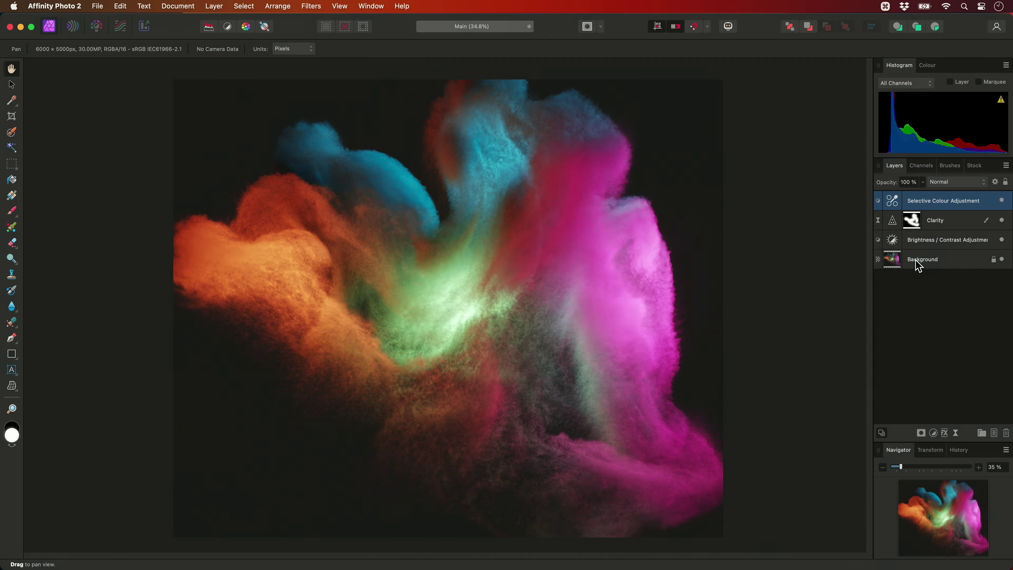
left_click(311, 6)
mouse_move(330, 39)
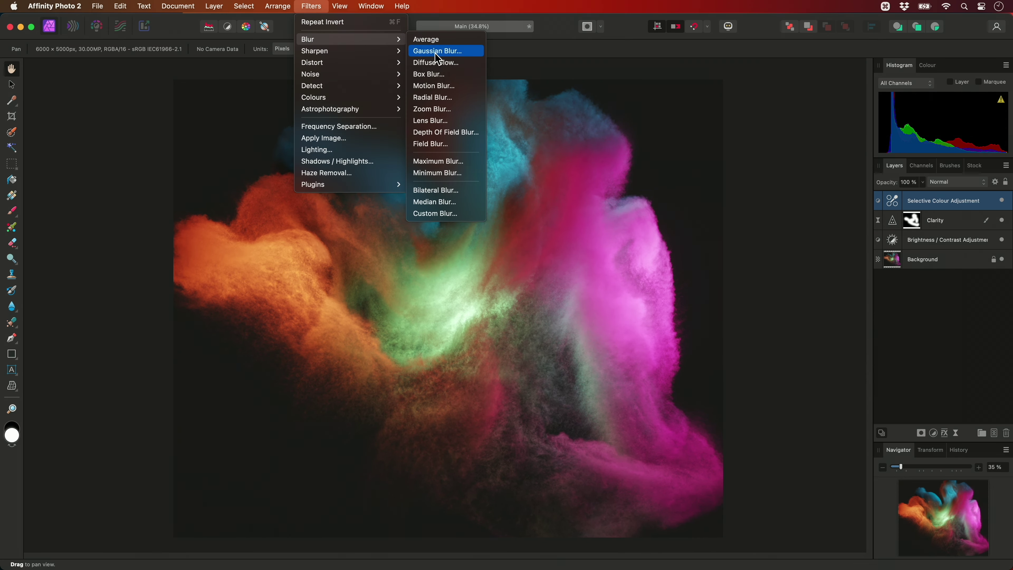
left_click(558, 243)
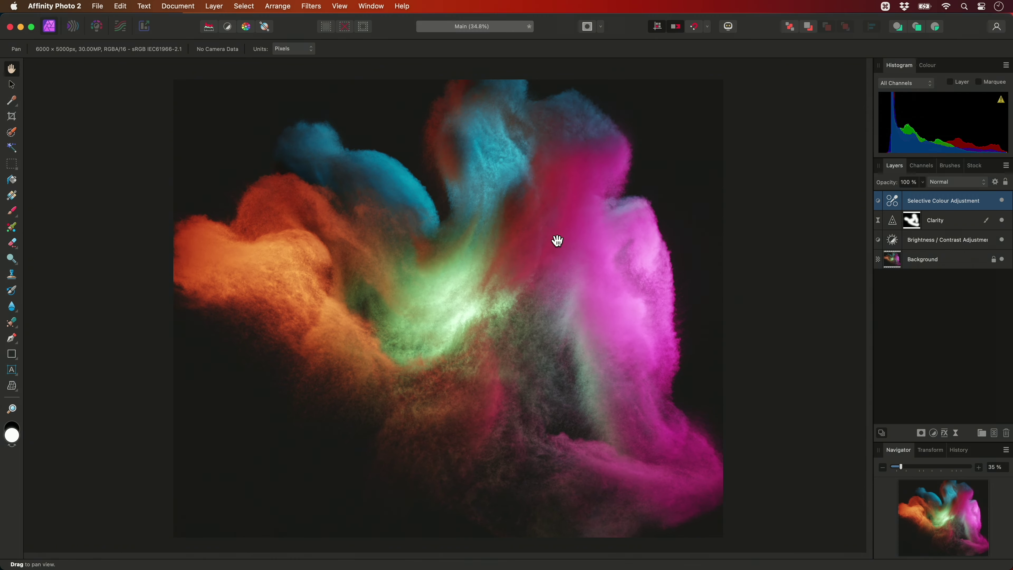
Add a live Gaussian Blur filter with the radius slider at its maximum and set its blend mode to Overlay
left_click(214, 6)
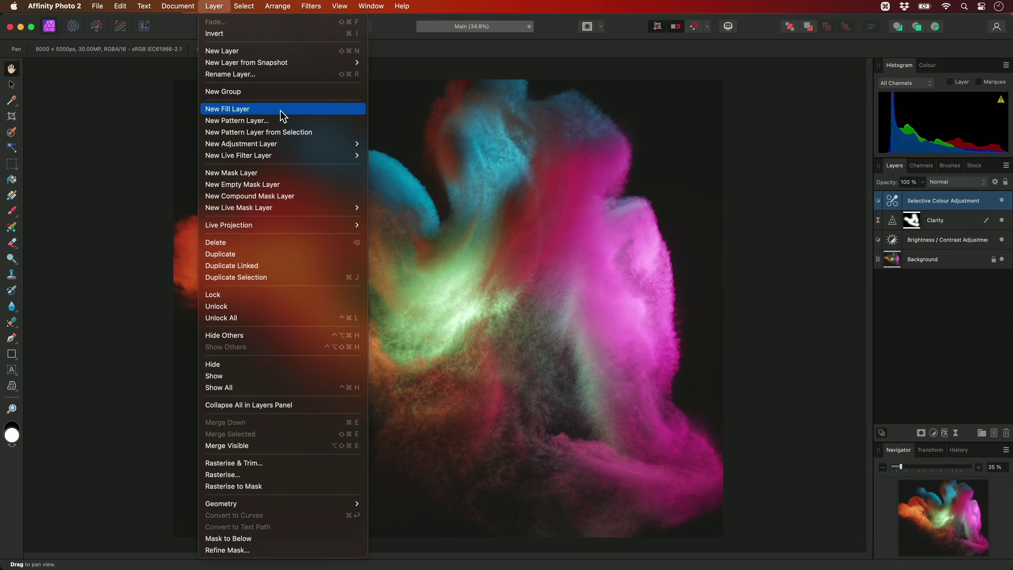
mouse_move(315, 160)
mouse_move(426, 156)
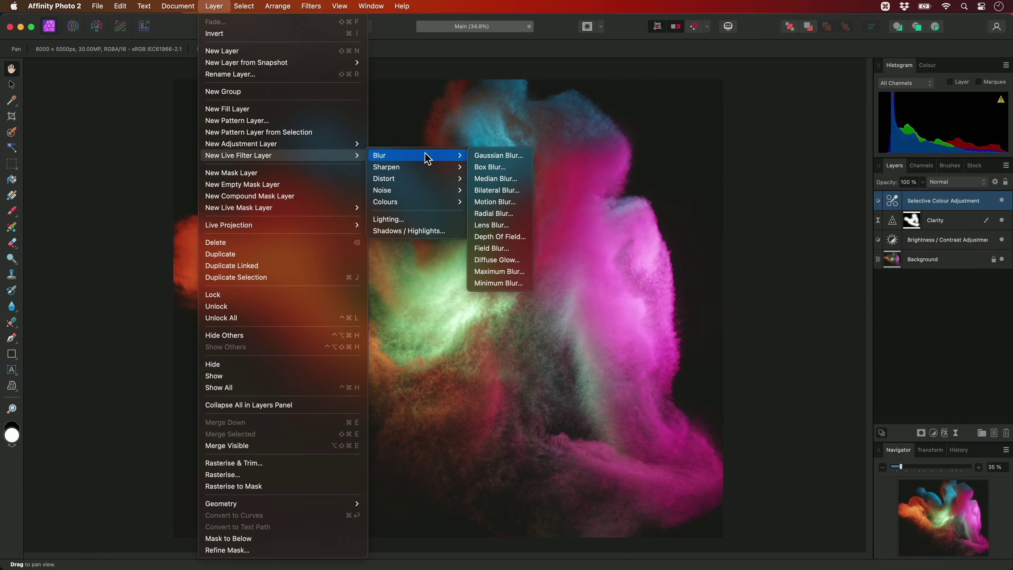
left_click(523, 159)
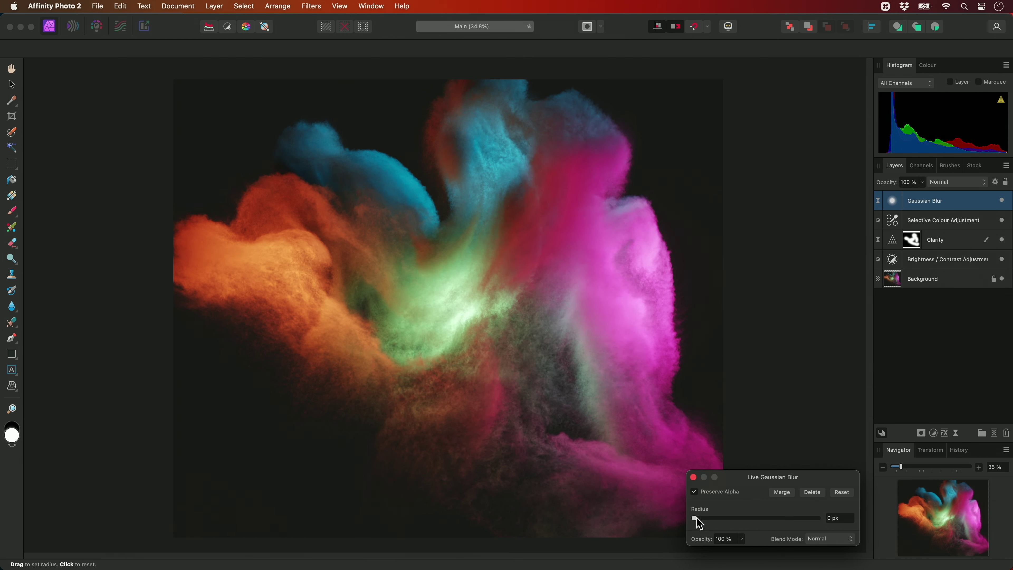
left_click_drag(698, 519, 819, 530)
key("Escape")
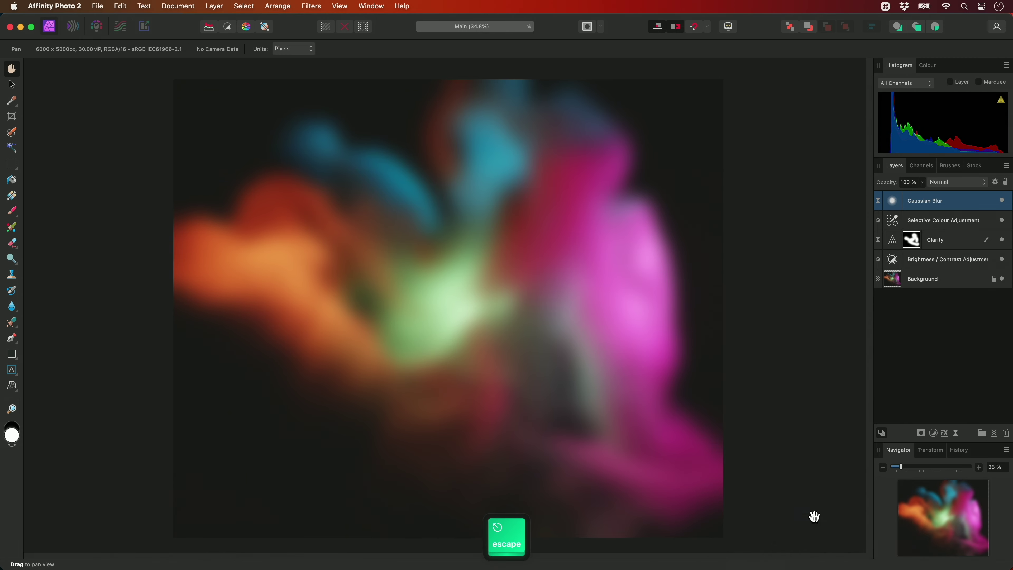
left_click(954, 184)
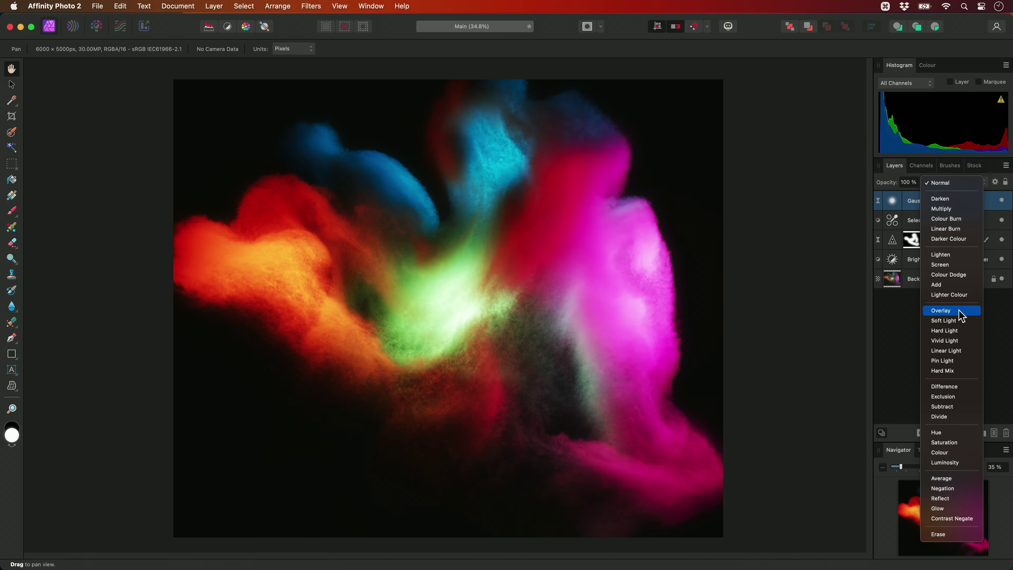
left_click(962, 311)
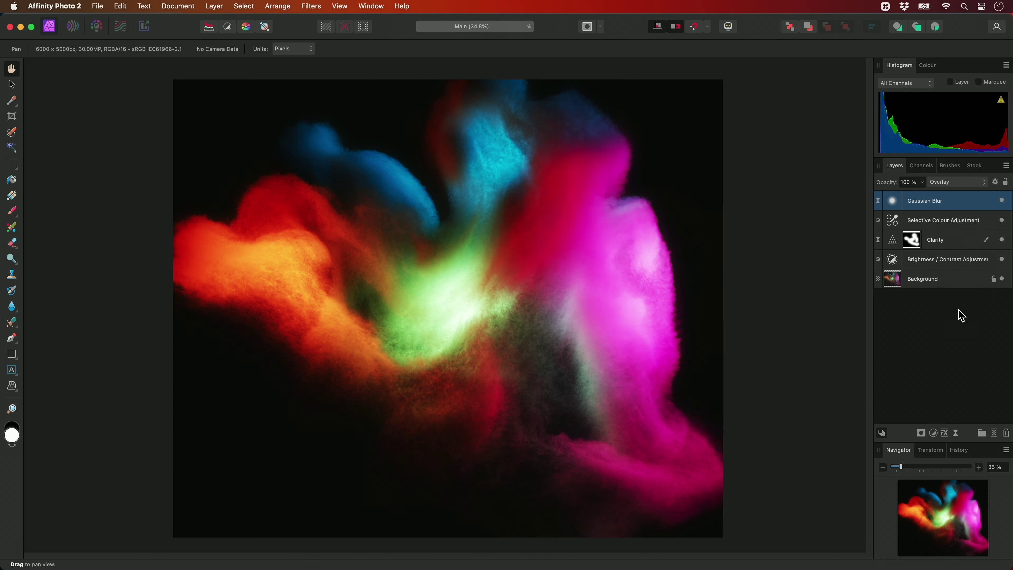
In the blur layer's blend options, shape a smooth, non-linear Source Layer Ranges curve from 0 % output through 21 %/10 % and 74 %/90 %
left_click(996, 182)
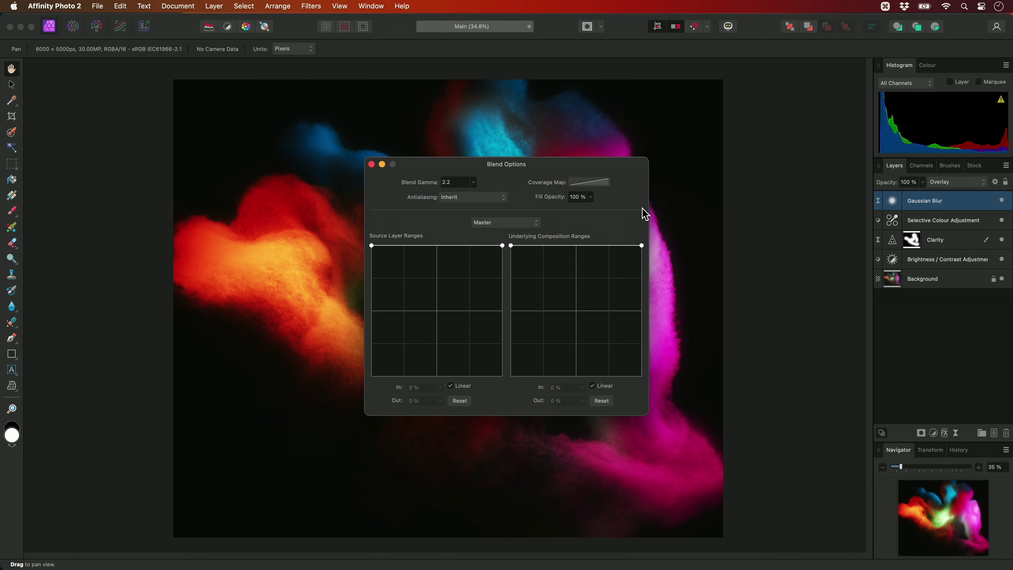
left_click_drag(605, 169, 930, 70)
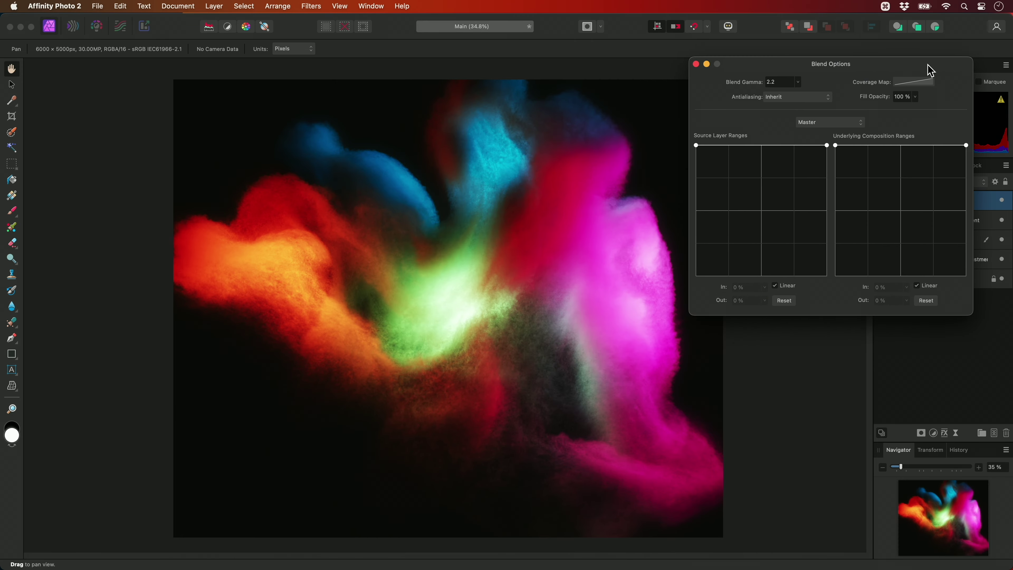
left_click_drag(696, 146, 659, 301)
left_click_drag(797, 176, 792, 158)
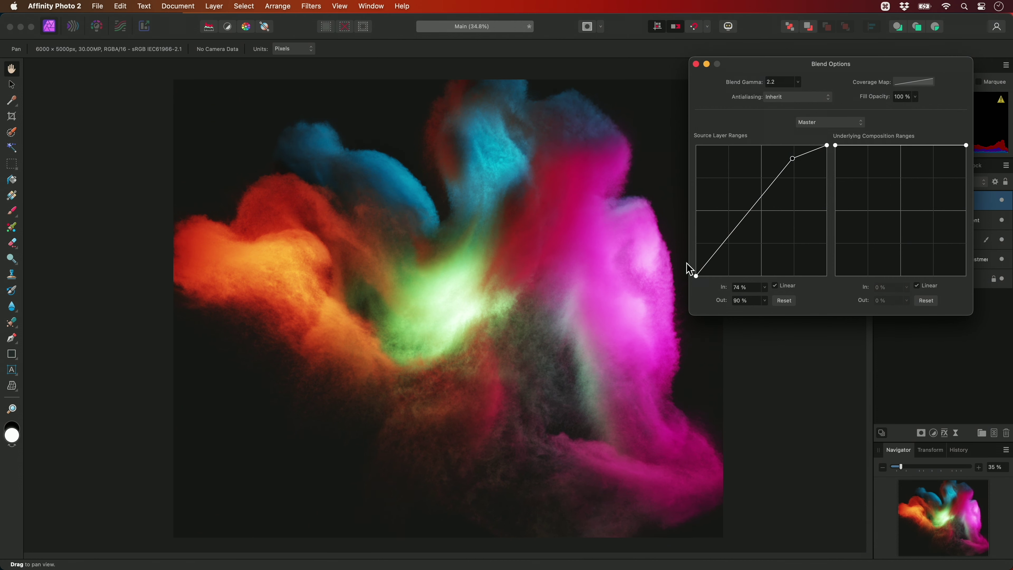
left_click(718, 251)
left_click_drag(718, 251, 723, 263)
left_click(776, 286)
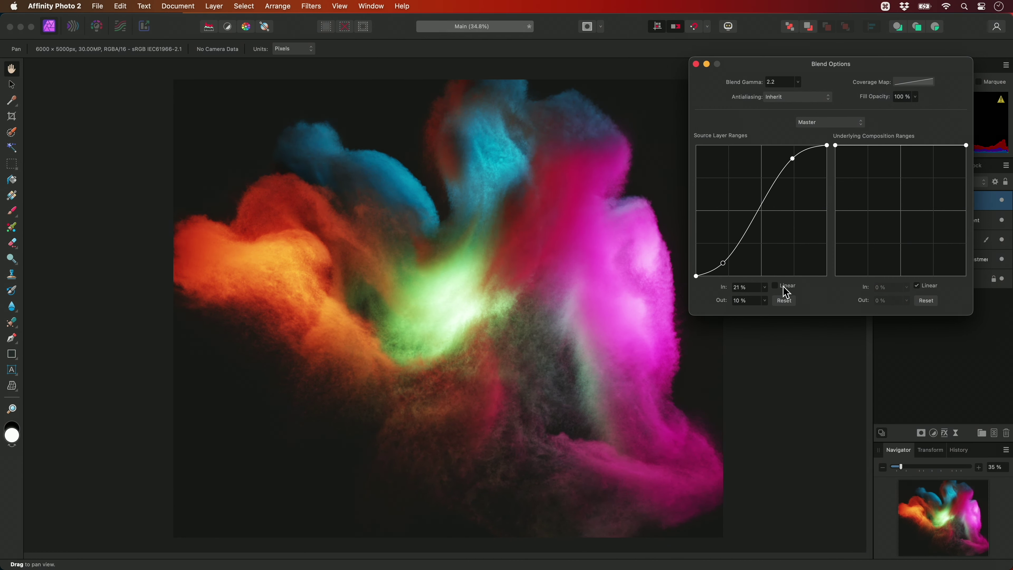
Make the Underlying Composition Ranges curve non-linear, from 0 % output through 18 %/39 %, and compare the image with the blur layer hidden and shown
left_click_drag(836, 145, 816, 280)
left_click(917, 285)
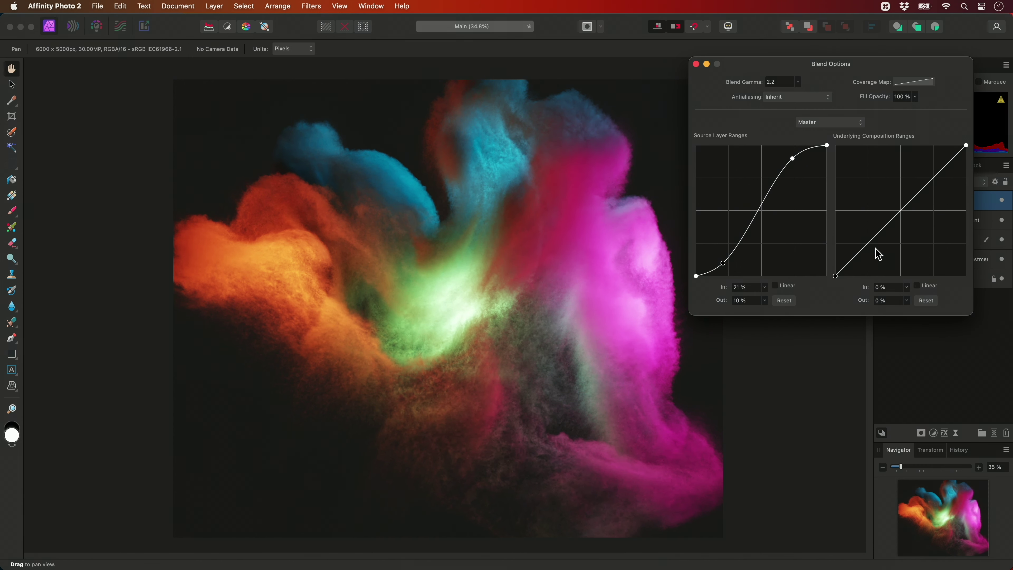
left_click_drag(869, 243, 859, 225)
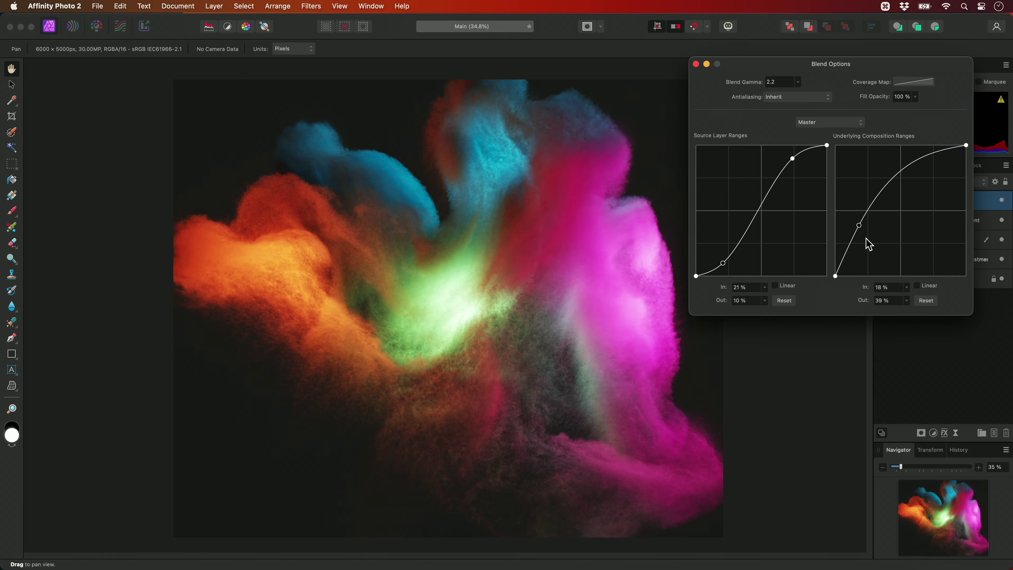
left_click(696, 64)
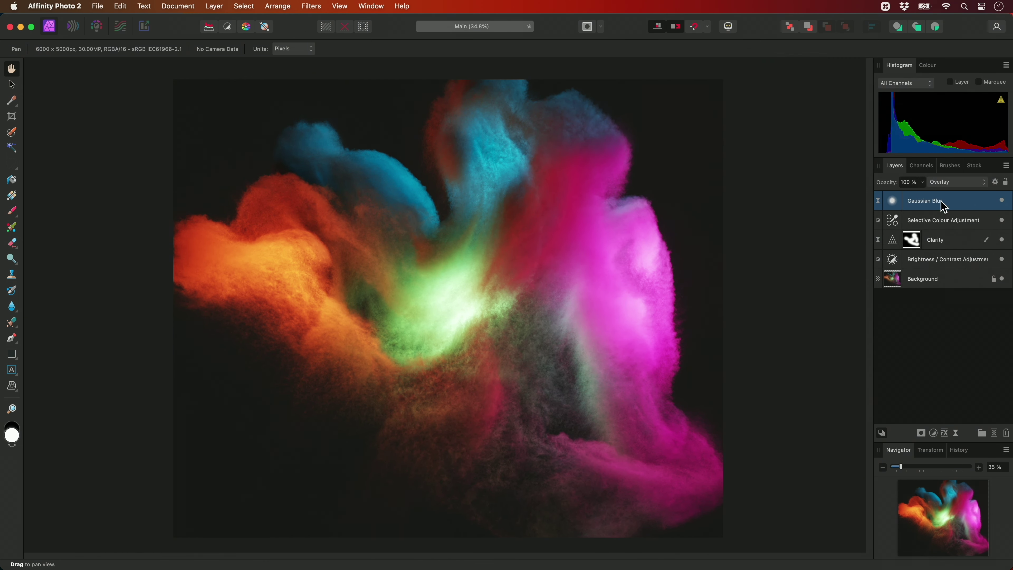
left_click(1002, 201)
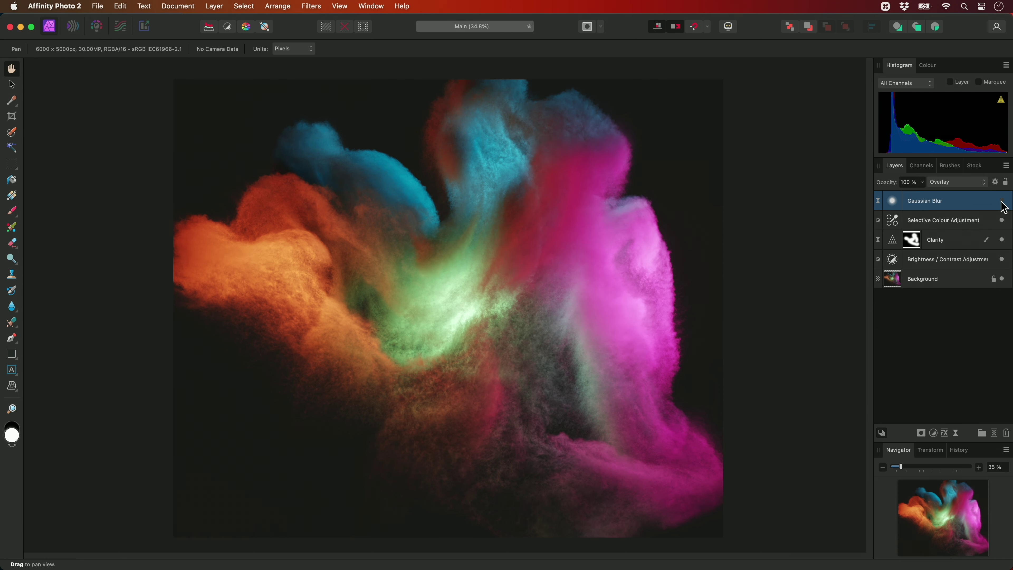
left_click(1002, 201)
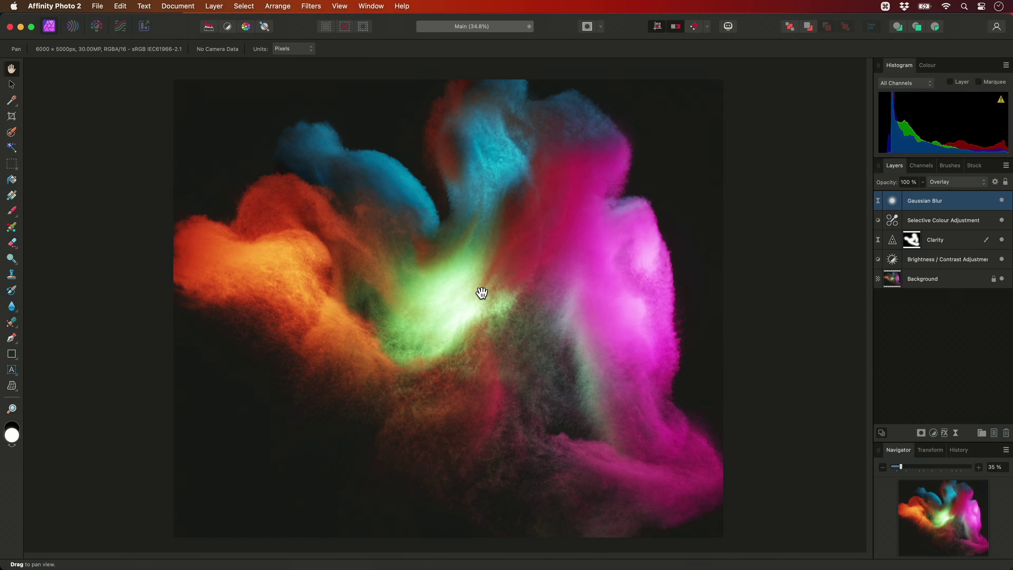
Add a live High Pass filter layer with Monochrome enabled and a radius of 200 px
left_click(214, 6)
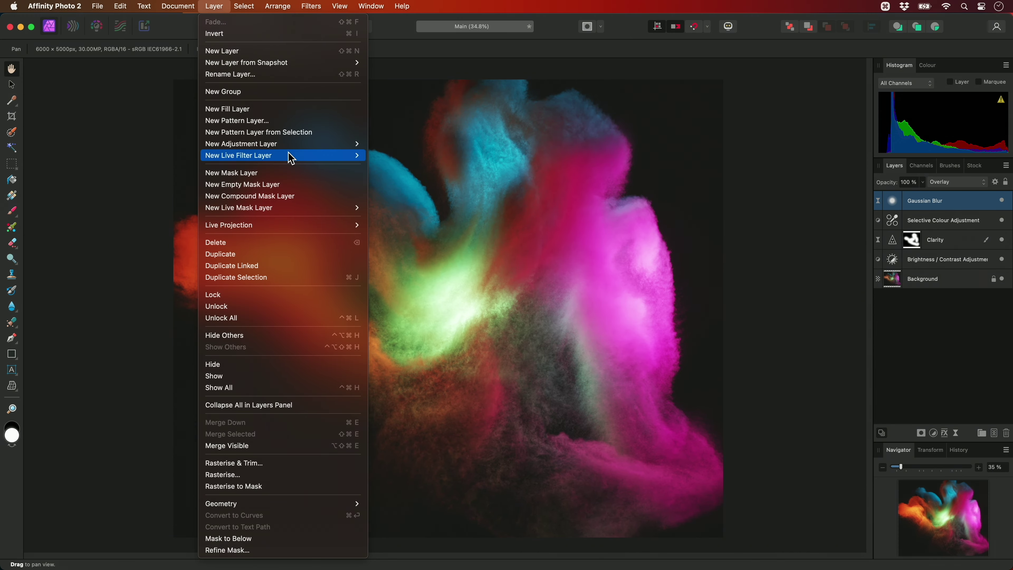
mouse_move(289, 155)
mouse_move(399, 160)
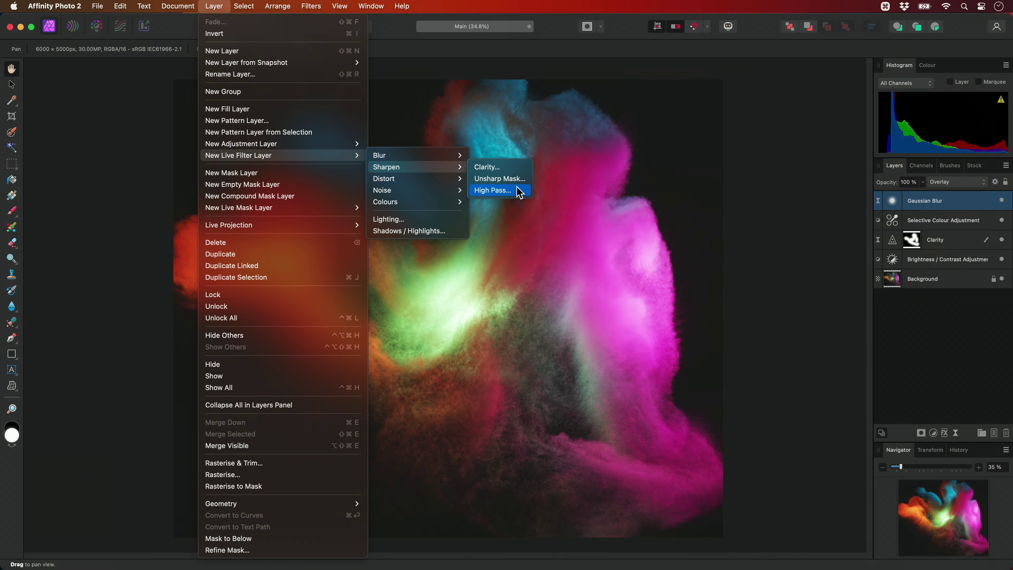
left_click(519, 192)
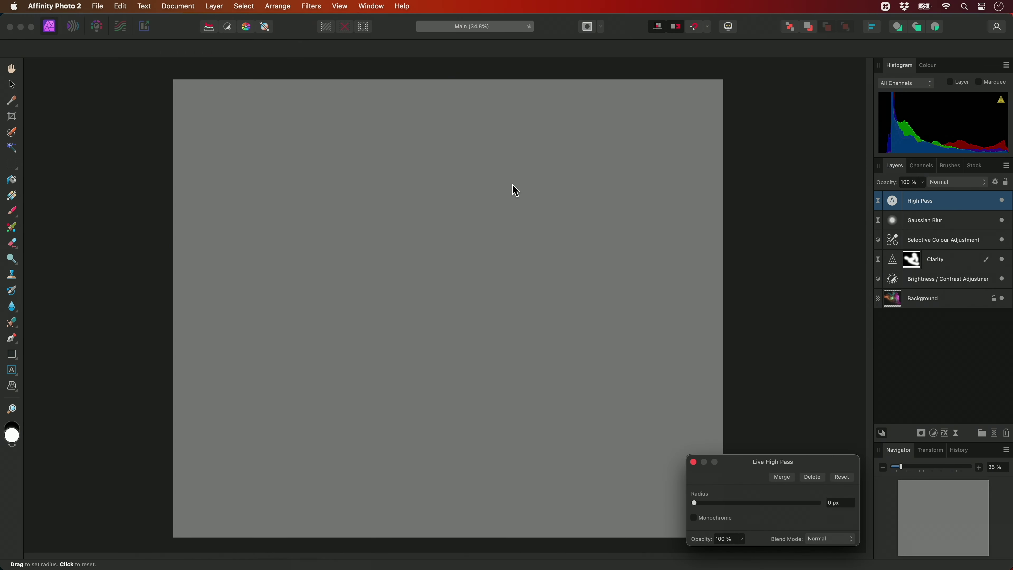
left_click(706, 517)
left_click_drag(694, 503, 830, 514)
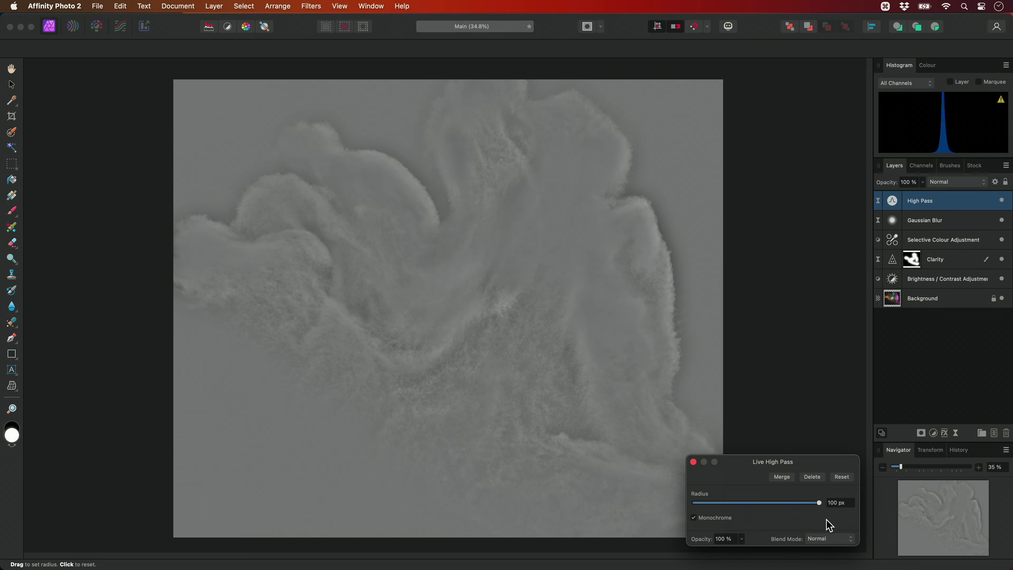
left_click(848, 504)
type("200")
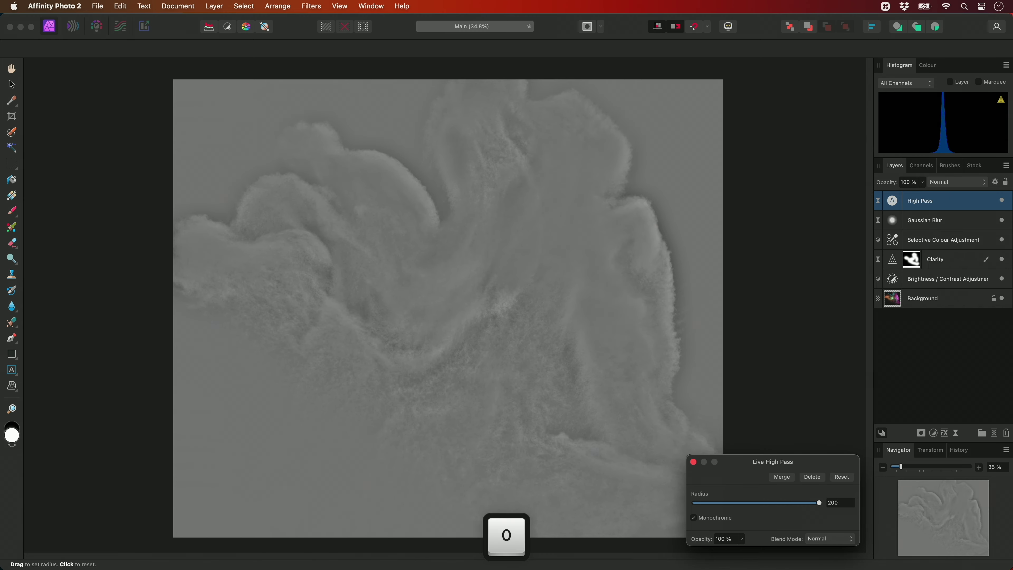
key("Return")
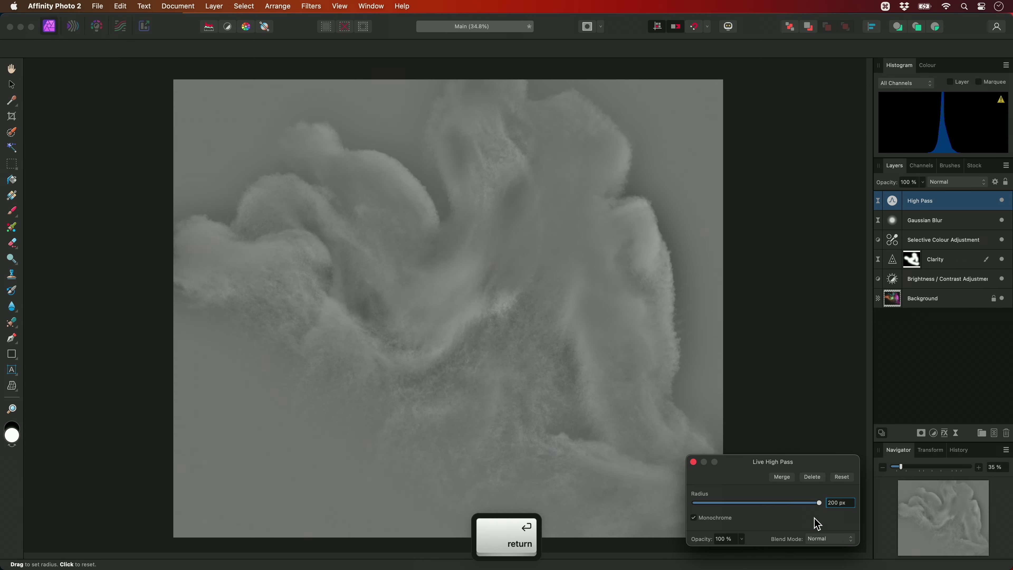
left_click(694, 462)
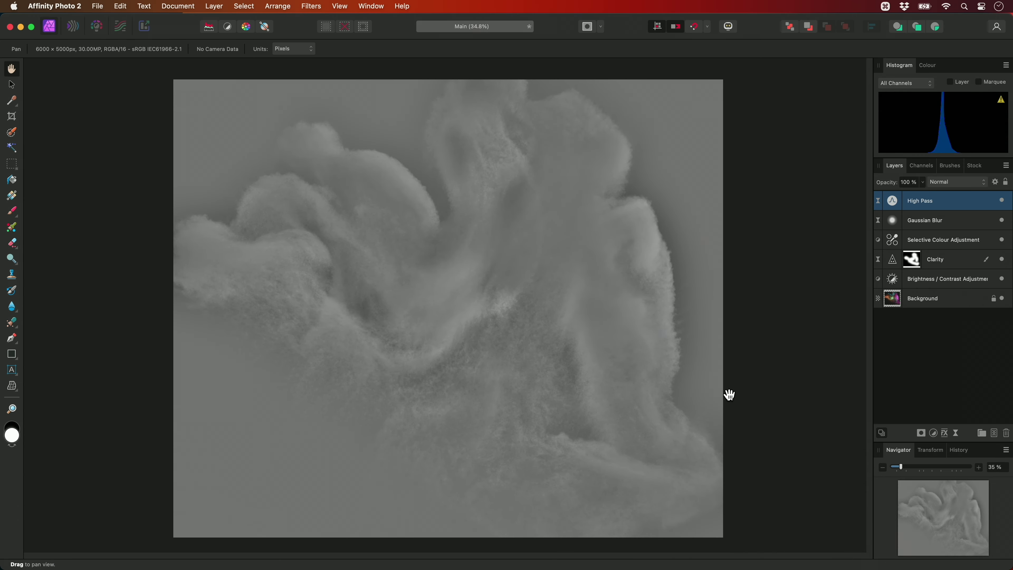
Set the High Pass layer's blend mode to Hard Light and its opacity to 70 %
left_click(957, 185)
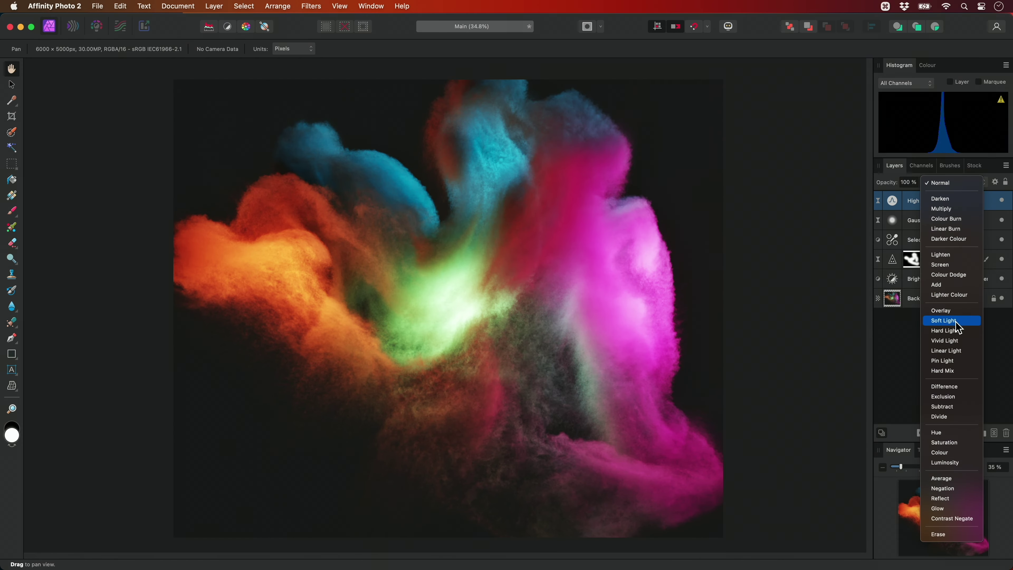
left_click(950, 330)
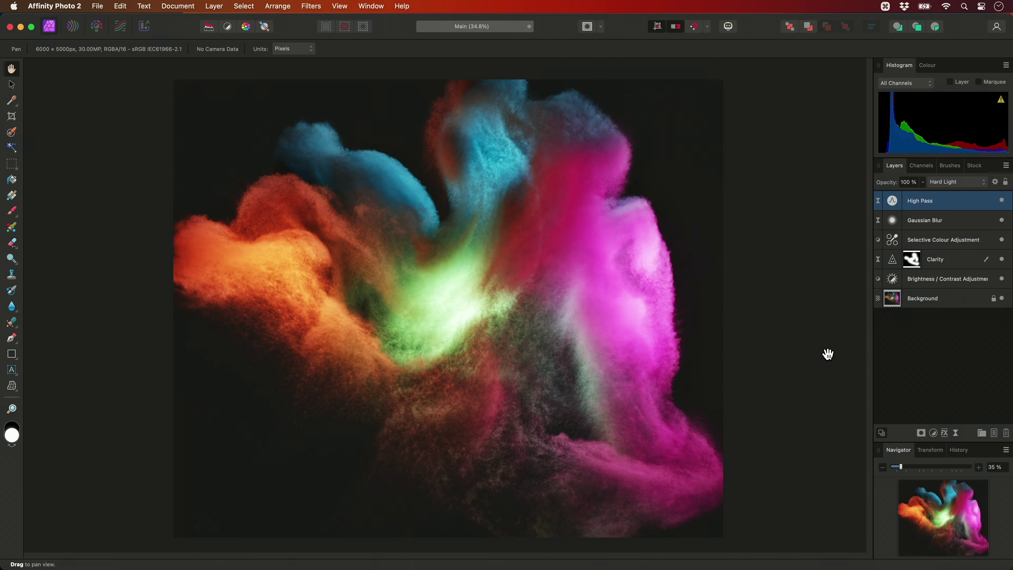
key("7")
Duplicate the High Pass layer and give the copy a radius of 100 px and 40 % opacity
key("super+j")
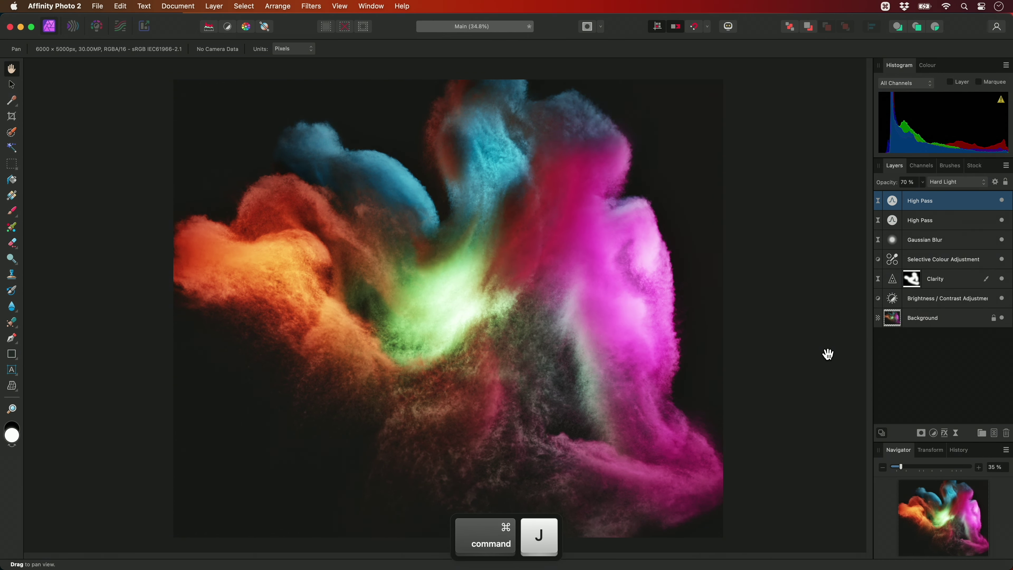
double_click(892, 200)
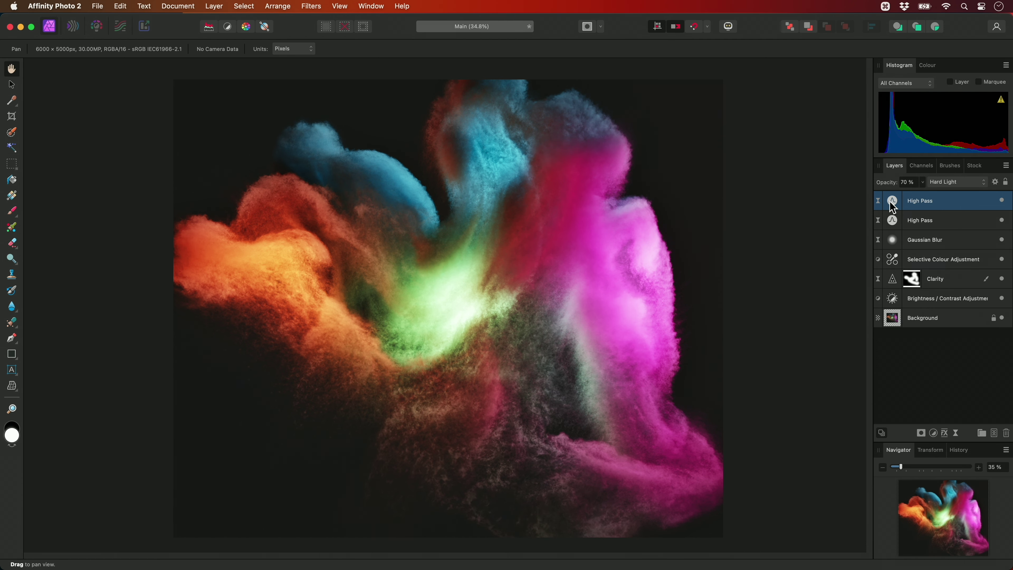
left_click(805, 502)
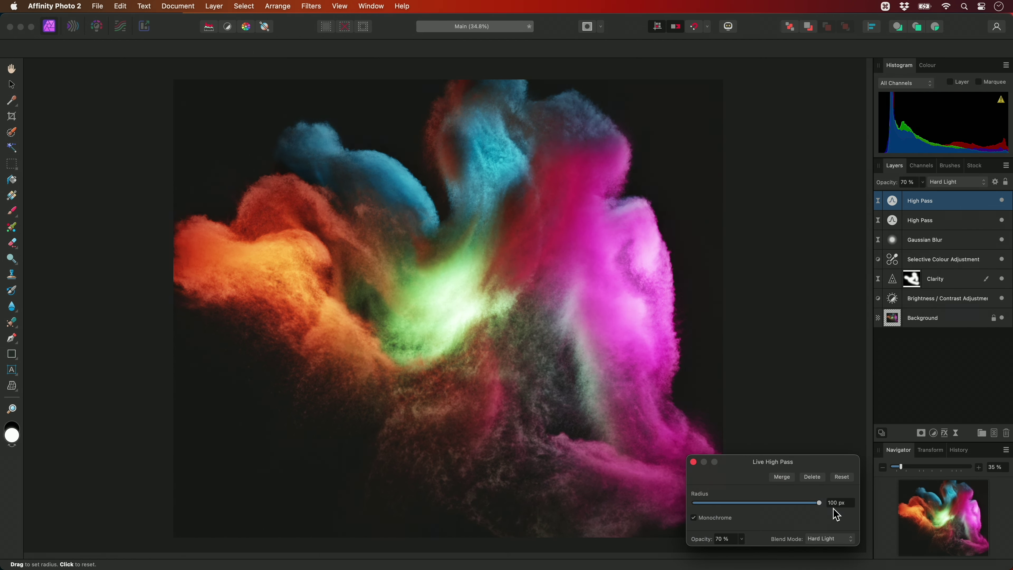
left_click(694, 462)
key("4")
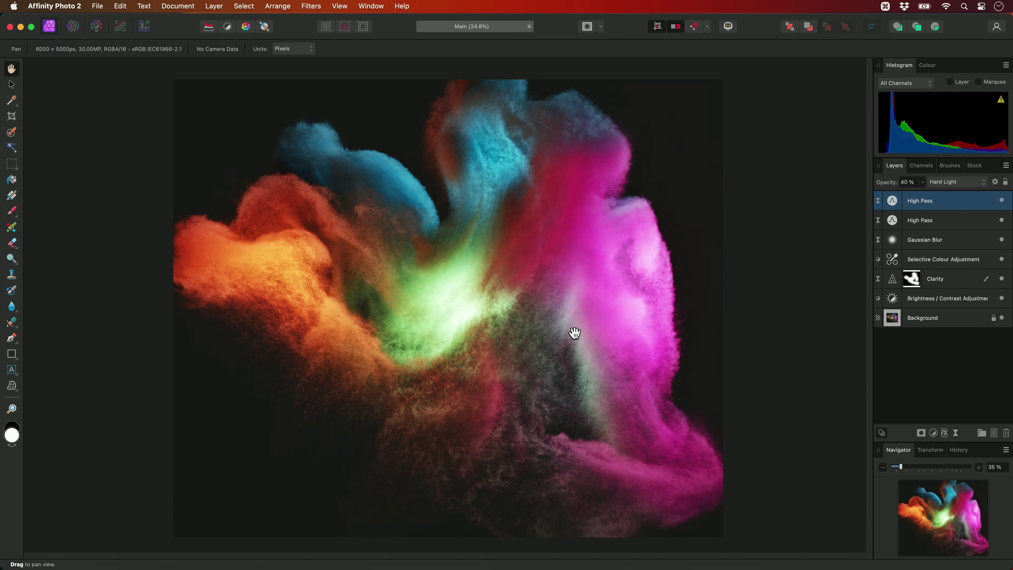
Select all filter and adjustment layers above Background and compare the image with them hidden and shown
key("shift")
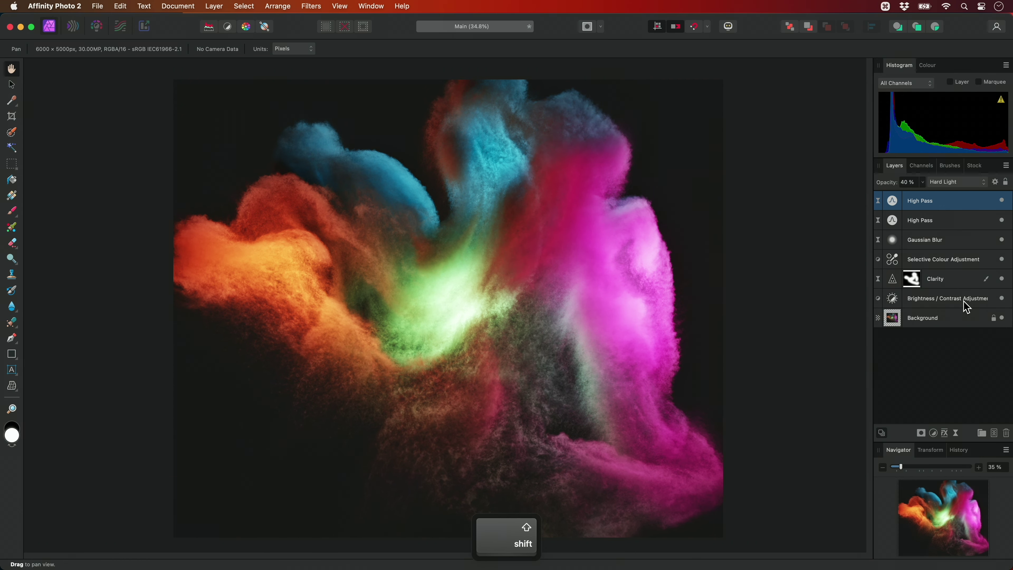
left_click(965, 304, "shift")
left_click(1002, 201)
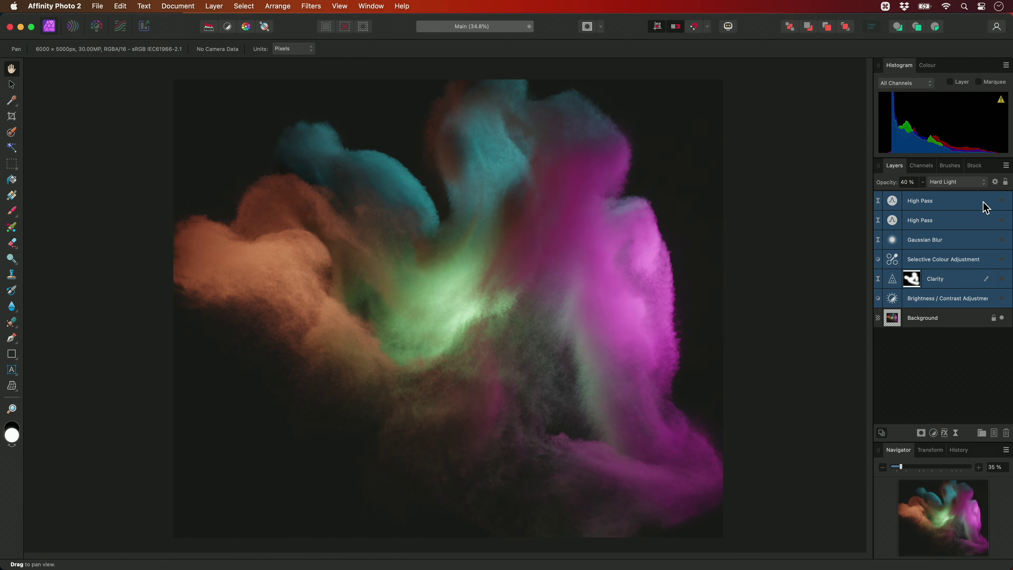
left_click(1002, 200)
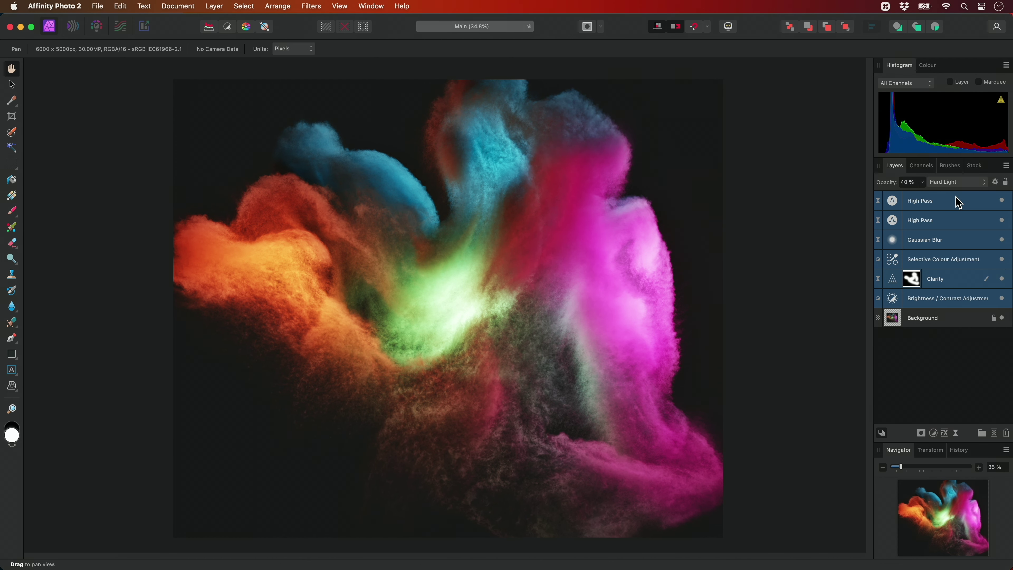
Set the opacity of the Clarity layer to 50 %, the lower High Pass to 50 % and the upper High Pass to 20 %
left_click(947, 278)
key("5")
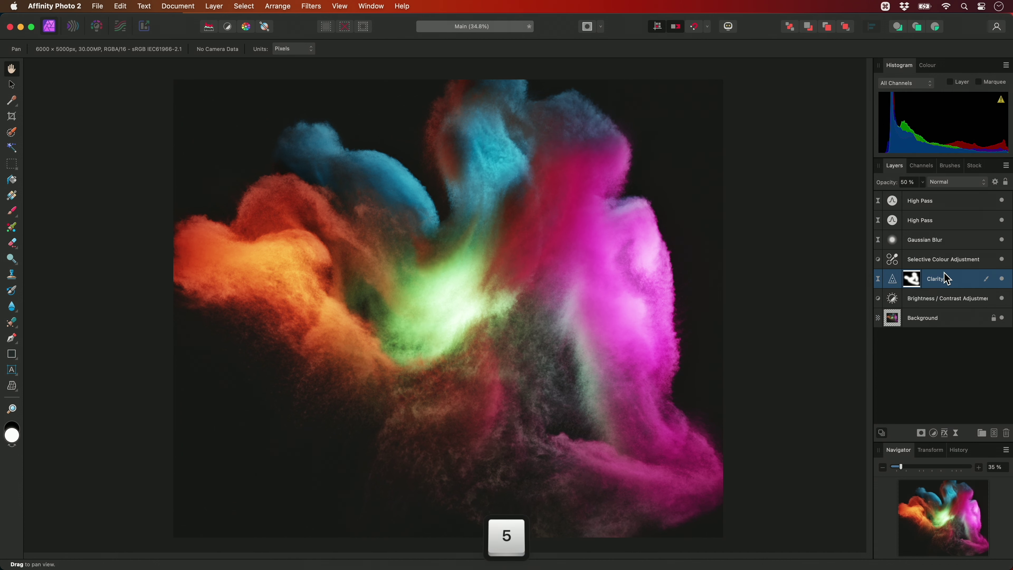
left_click(942, 226)
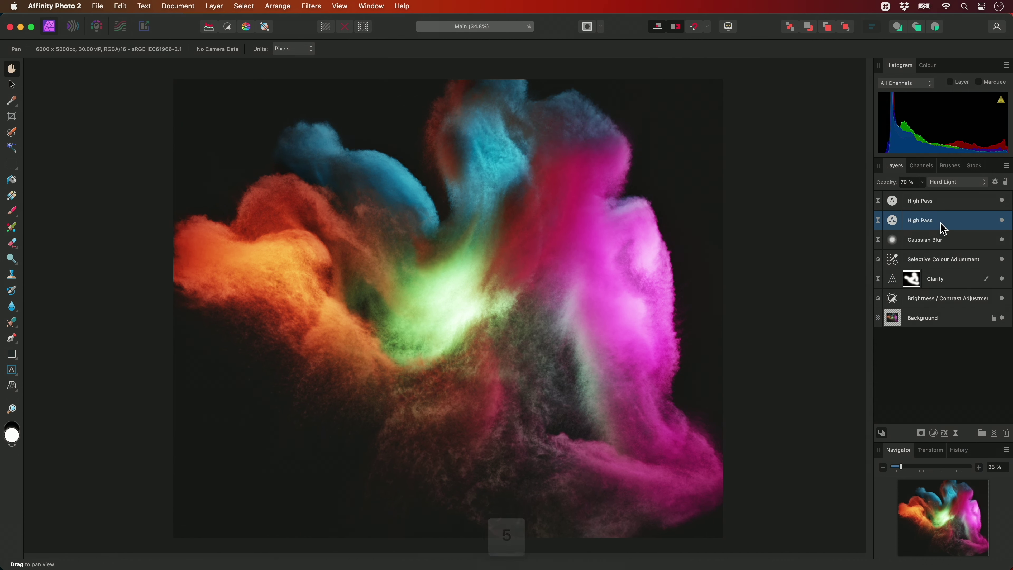
key("5")
left_click(942, 211)
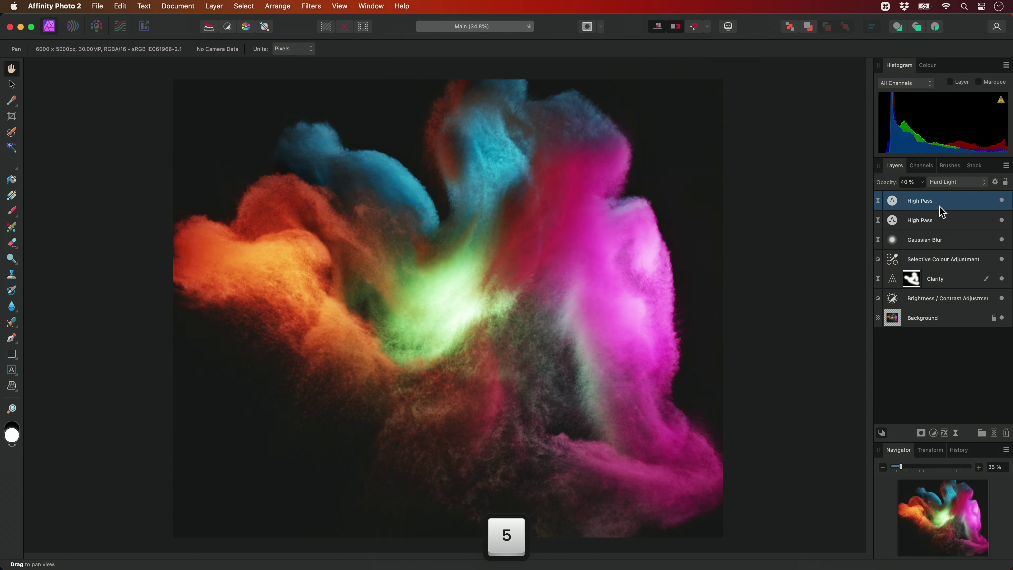
key("2")
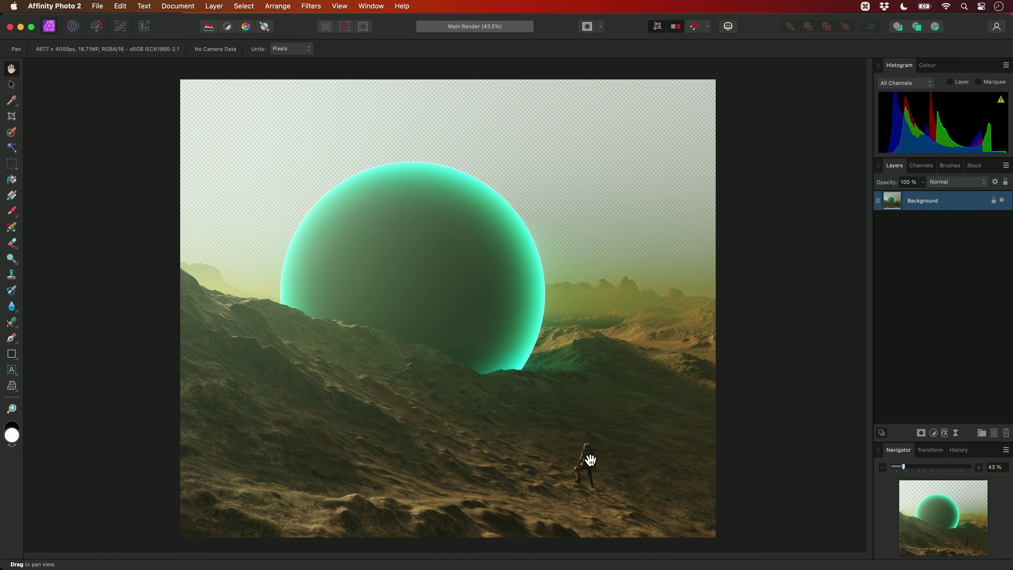
Examine the foreground terrain, glowing sphere and semi-transparent sky of the Main Render image up close
scroll(590, 460, "up", 10)
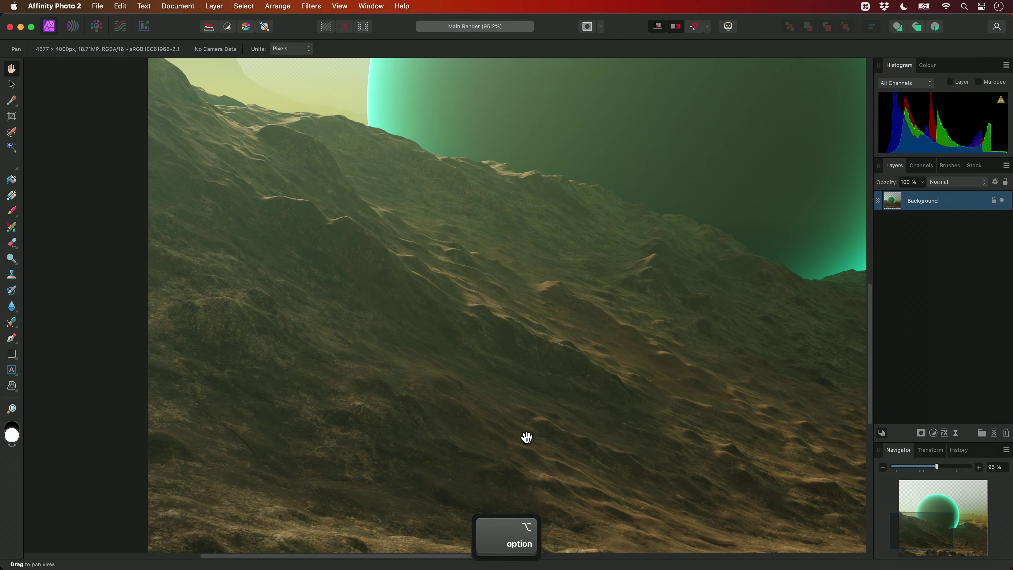
scroll(527, 437, "up", 10)
scroll(527, 437, "right", 3)
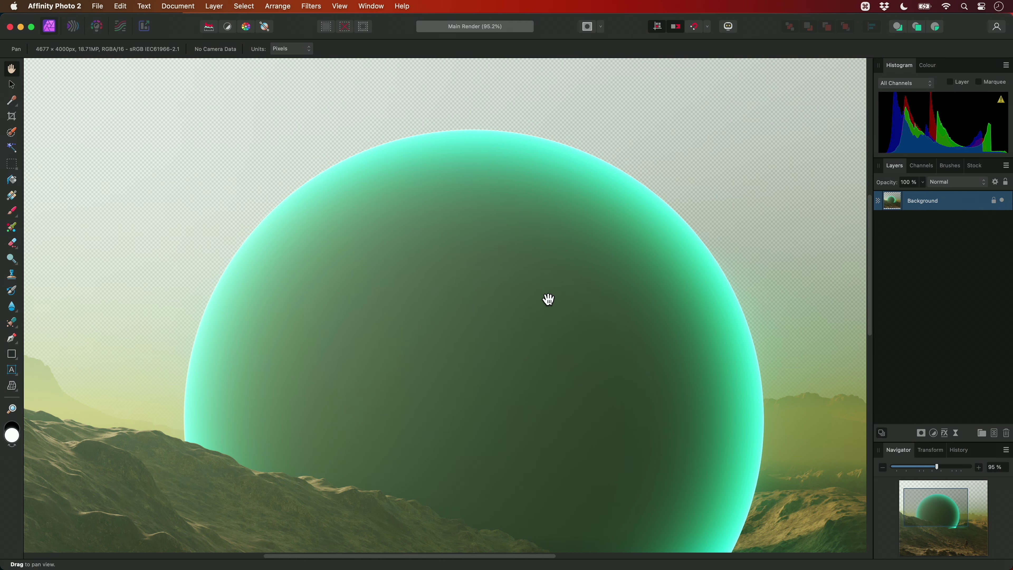
scroll(547, 299, "right", 10)
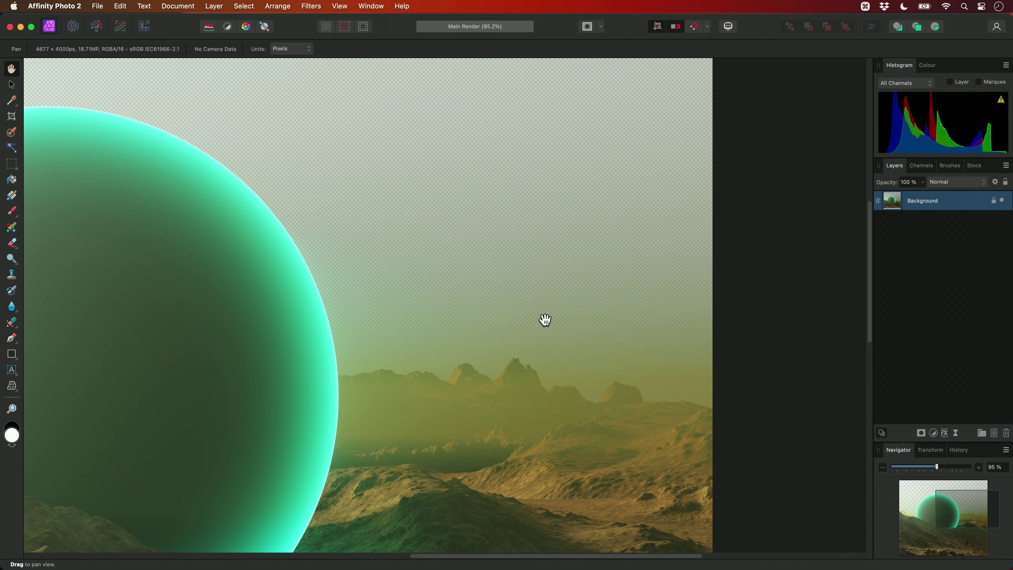
key("super+0")
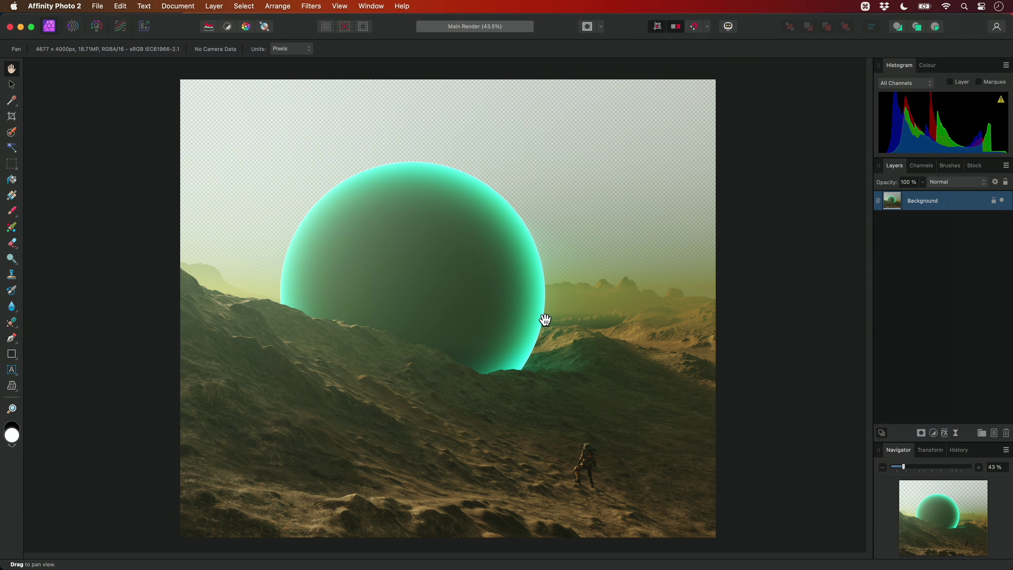
Switch to Finder, preview Cosmic Sky.png, and place it in the Main Render document beneath the Background layer
key("super+Tab")
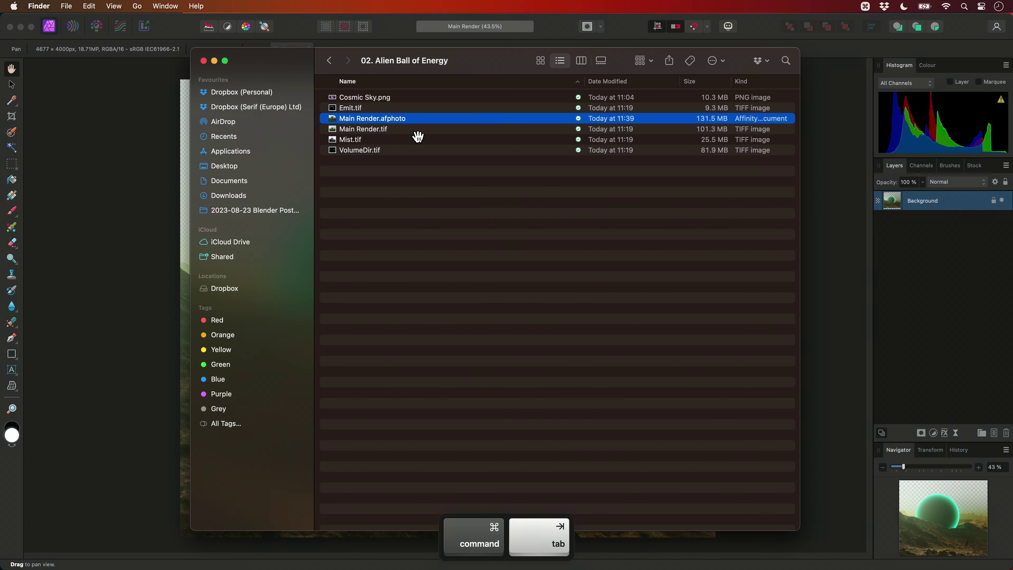
left_click(407, 98)
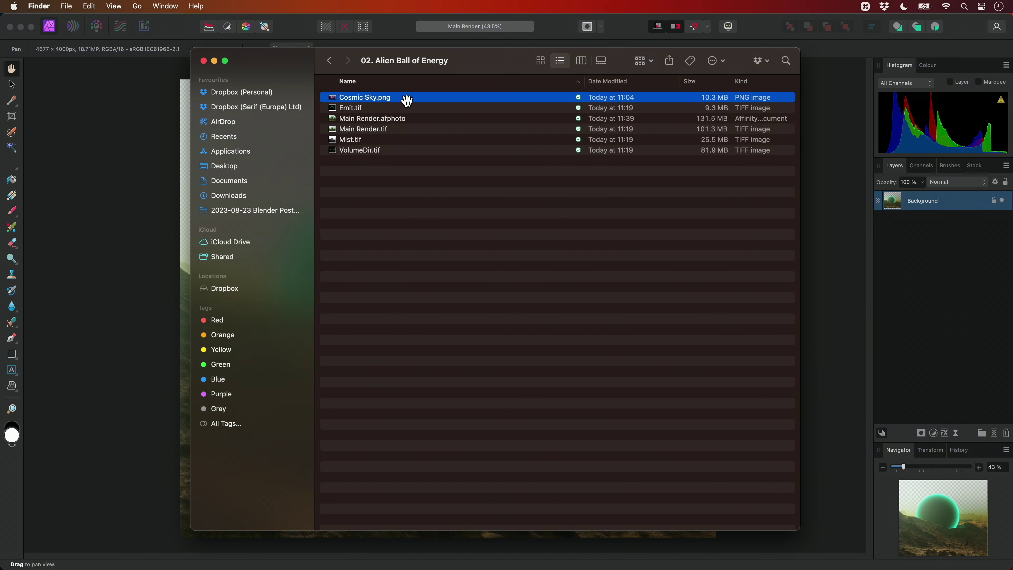
key("space")
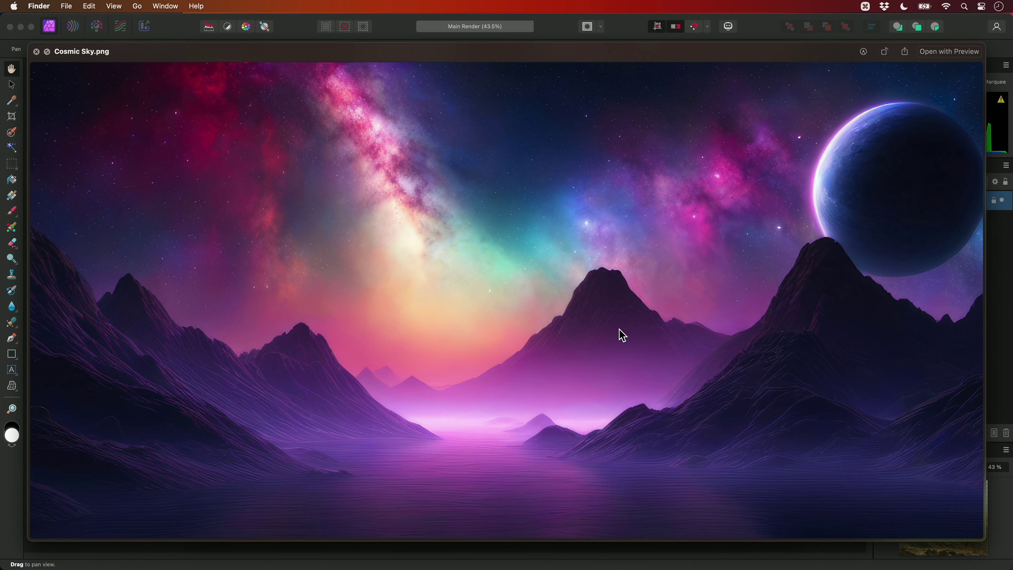
key("space")
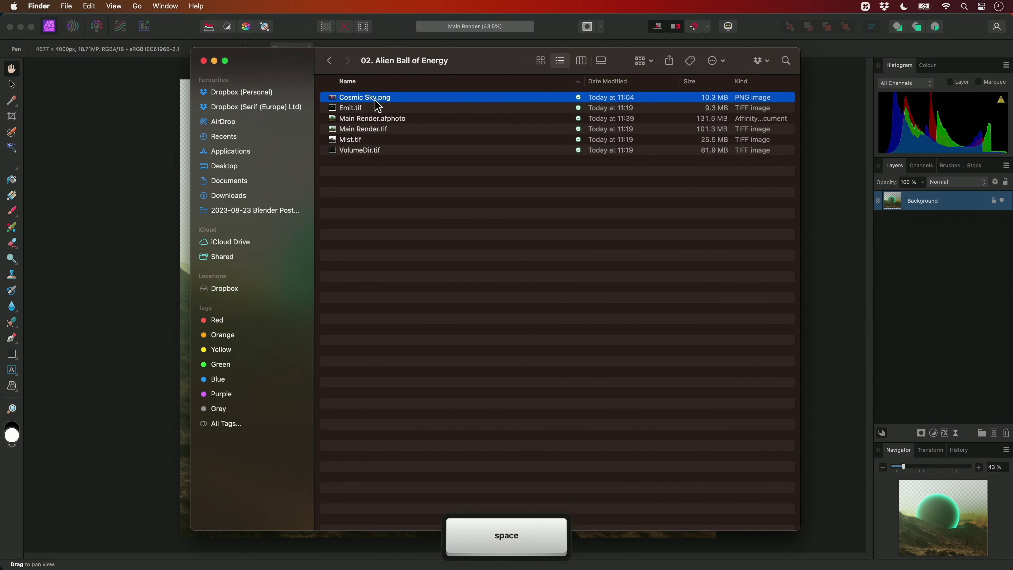
key("super+Tab")
left_click_drag(379, 98, 456, 271)
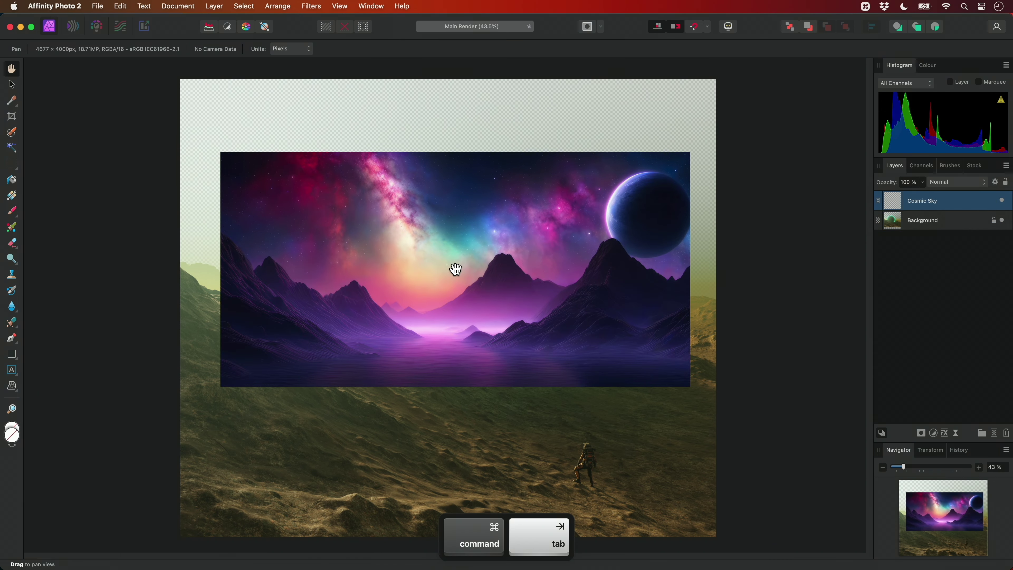
key("super+bracketleft")
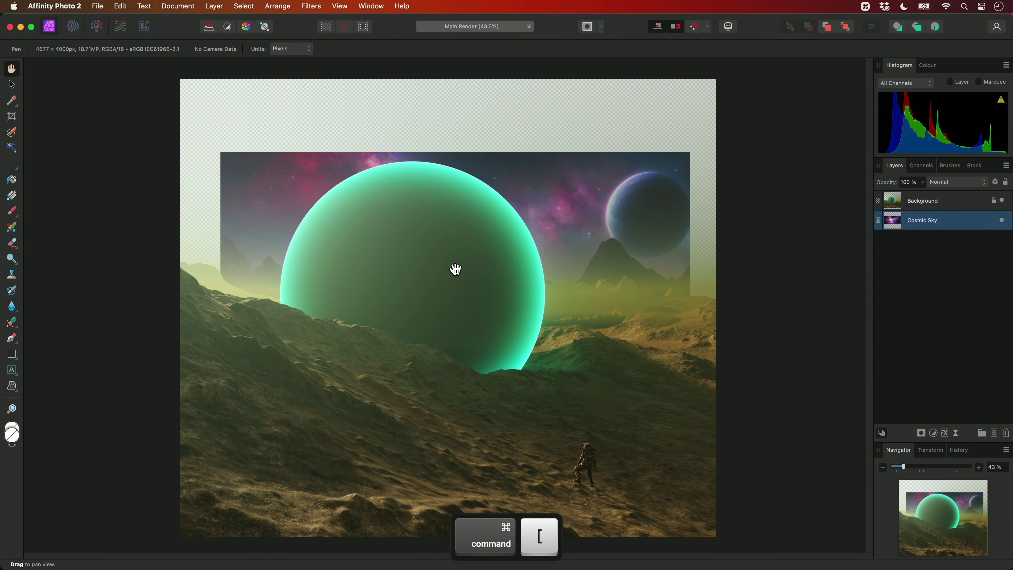
Move the Cosmic Sky image to the canvas's upper-left corner and enlarge it proportionally to span the full canvas width
key("v")
left_click_drag(474, 276, 436, 207)
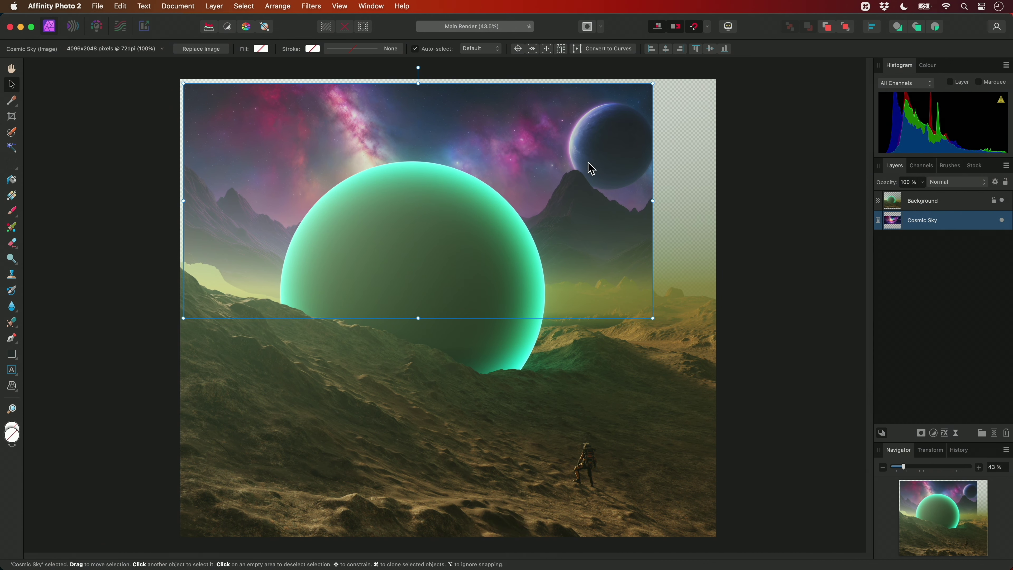
left_click_drag(588, 165, 582, 161)
left_click_drag(650, 315, 716, 346)
key("h")
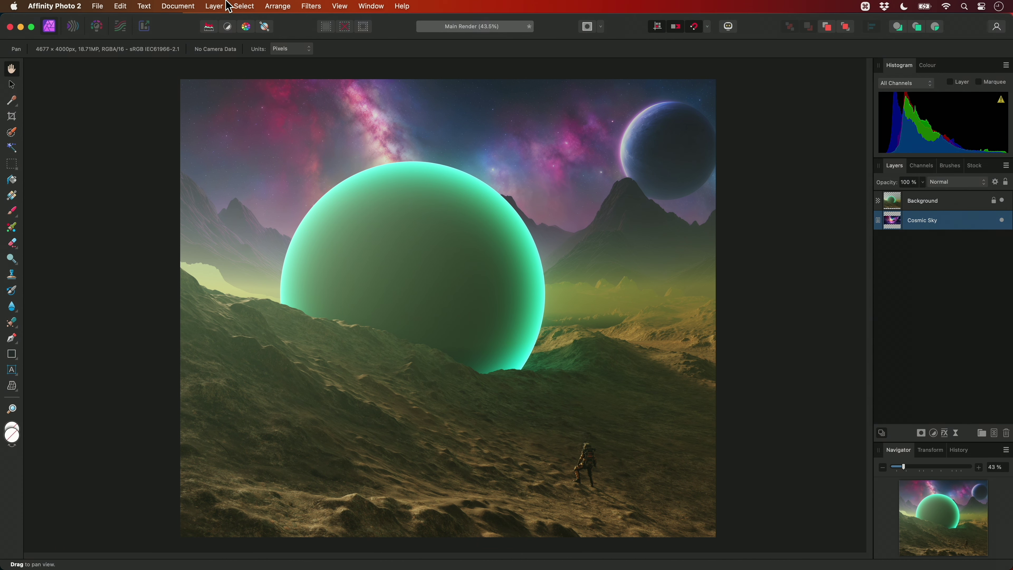
Add a fill layer above Cosmic Sky with a vertical linear gradient from white at the canvas centre to black at the top edge
left_click(220, 6)
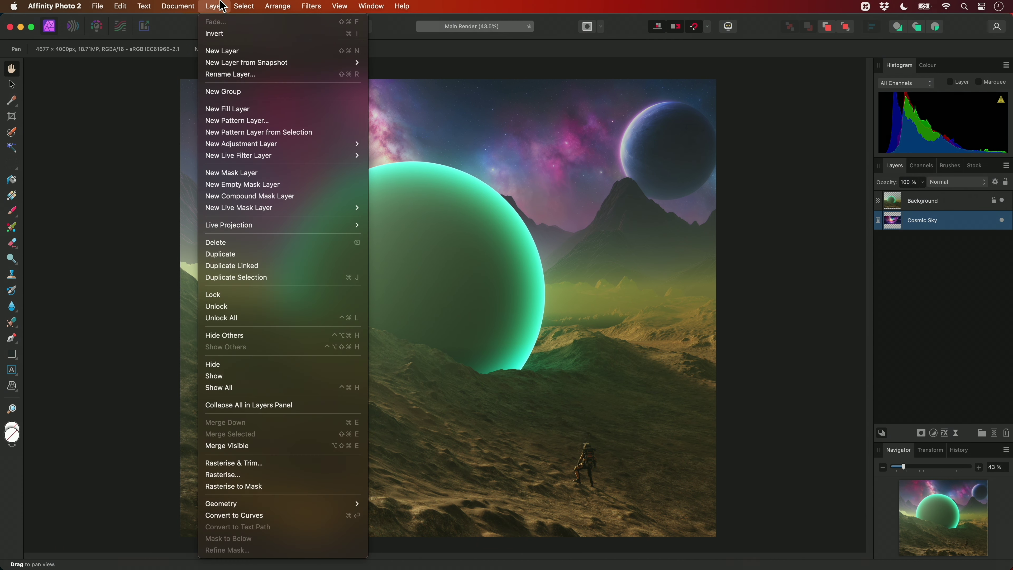
left_click(279, 110)
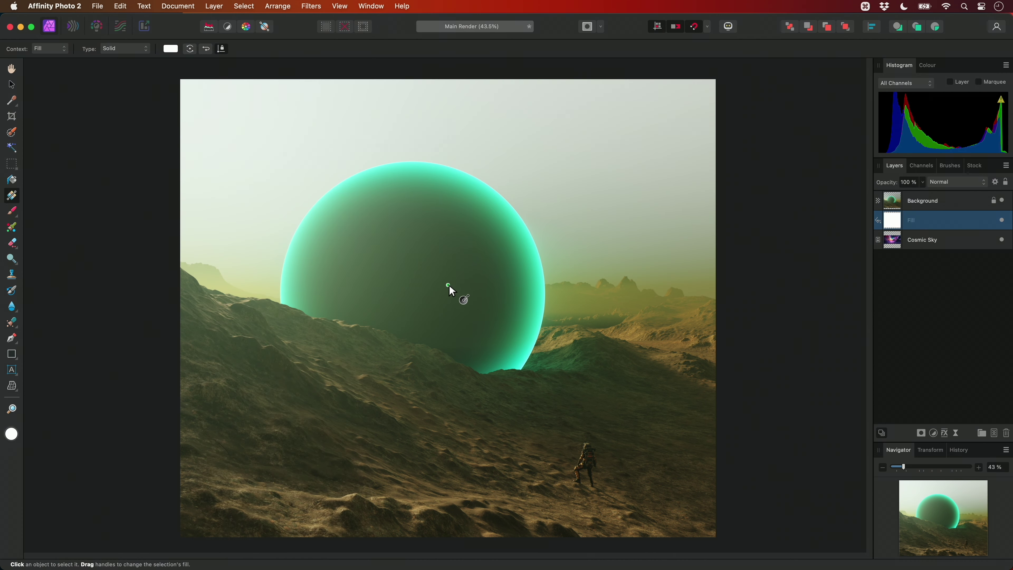
left_click(449, 291)
left_click_drag(449, 291, 448, 81)
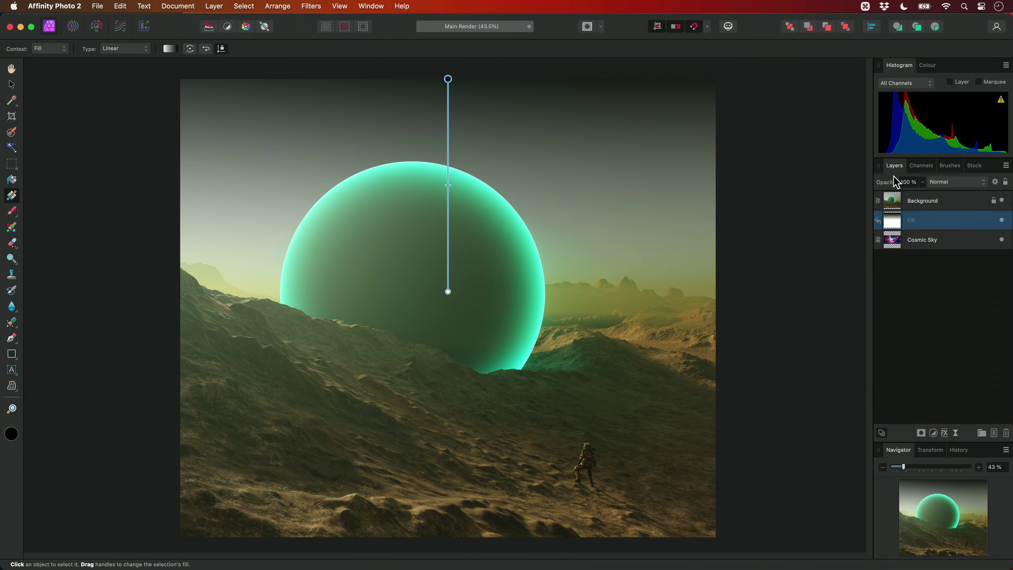
Set the fill layer's blend mode to Screen and recolour its white gradient stop with the pale yellow-green sampled from the horizon haze
left_click(961, 182)
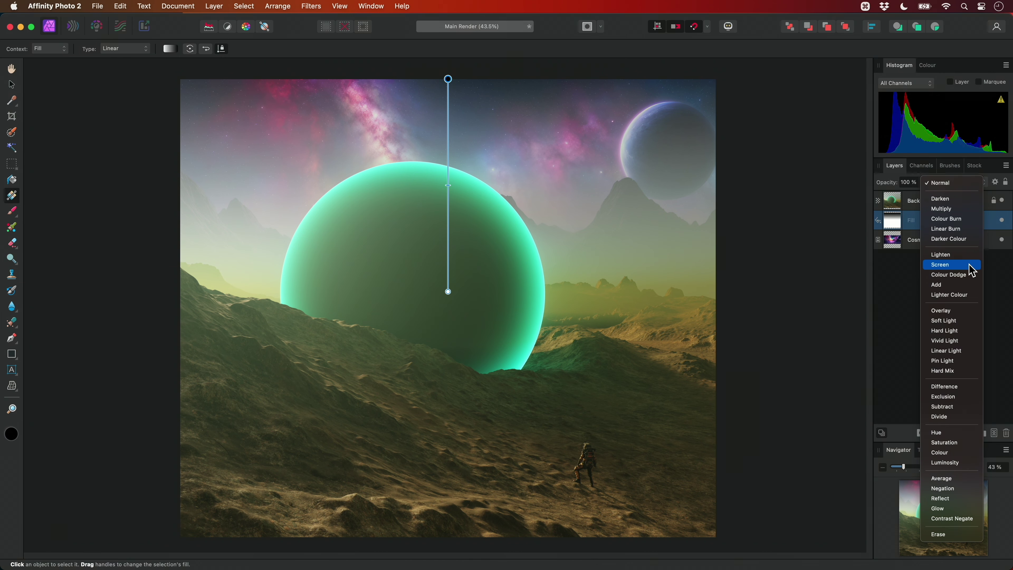
left_click(970, 265)
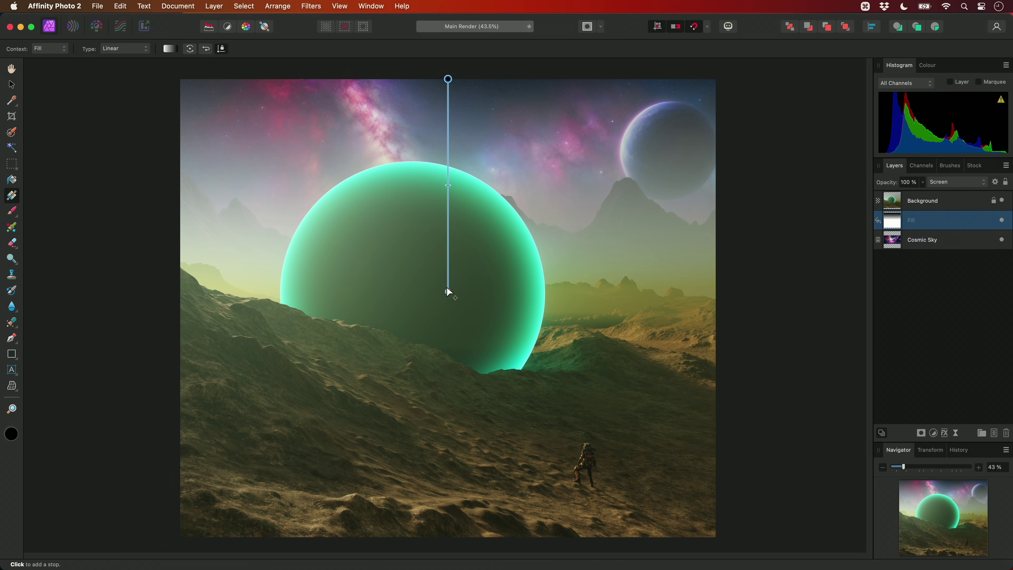
left_click(447, 292)
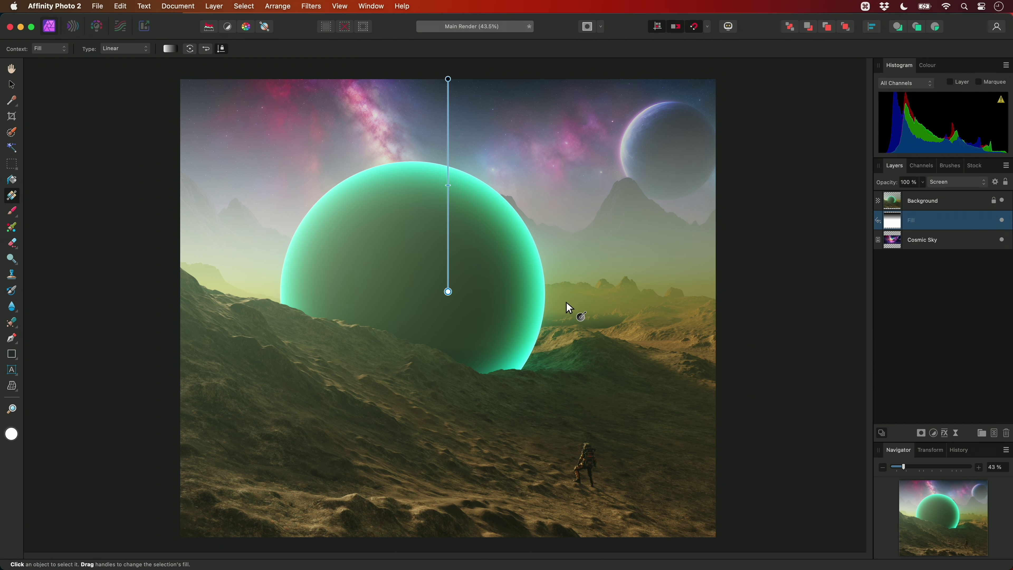
left_click(926, 66)
scroll(359, 278, "up", 6)
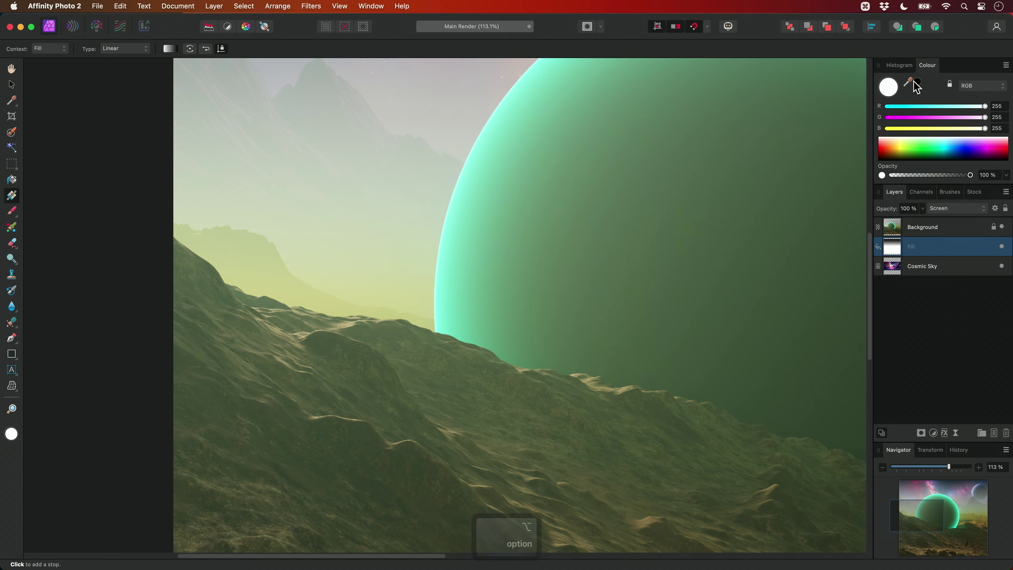
left_click_drag(909, 82, 415, 299)
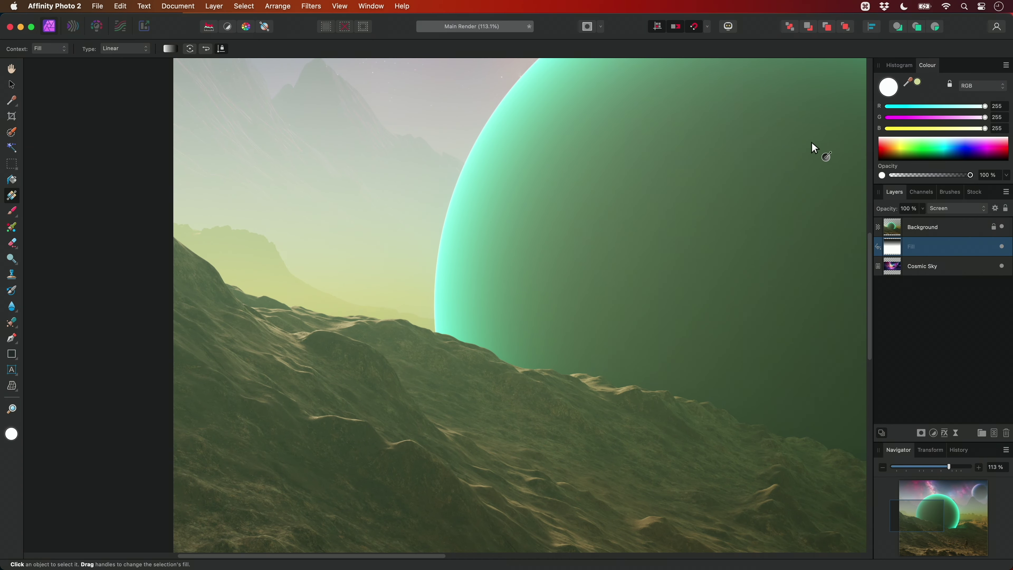
left_click(918, 84)
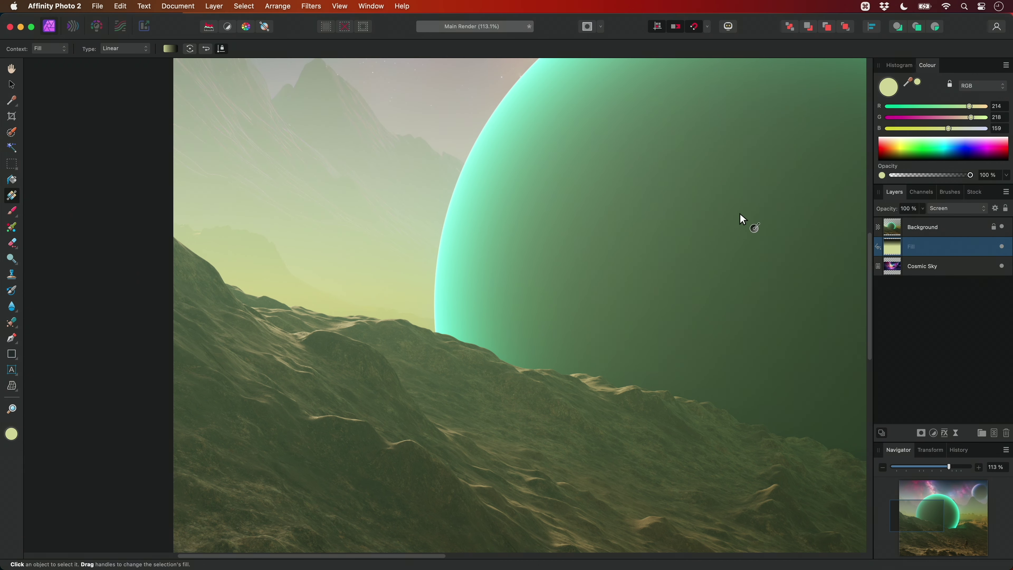
key("super+0")
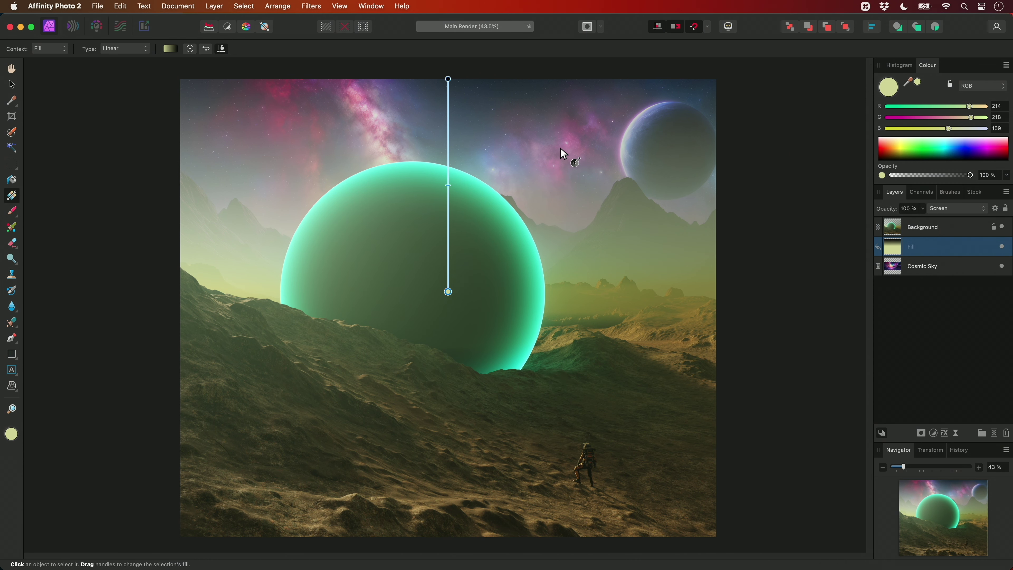
Add a Gradient Map adjustment above Cosmic Sky and recolour its red stop with a dark tone sampled from the shadowed terrain
left_click(927, 266)
left_click(214, 6)
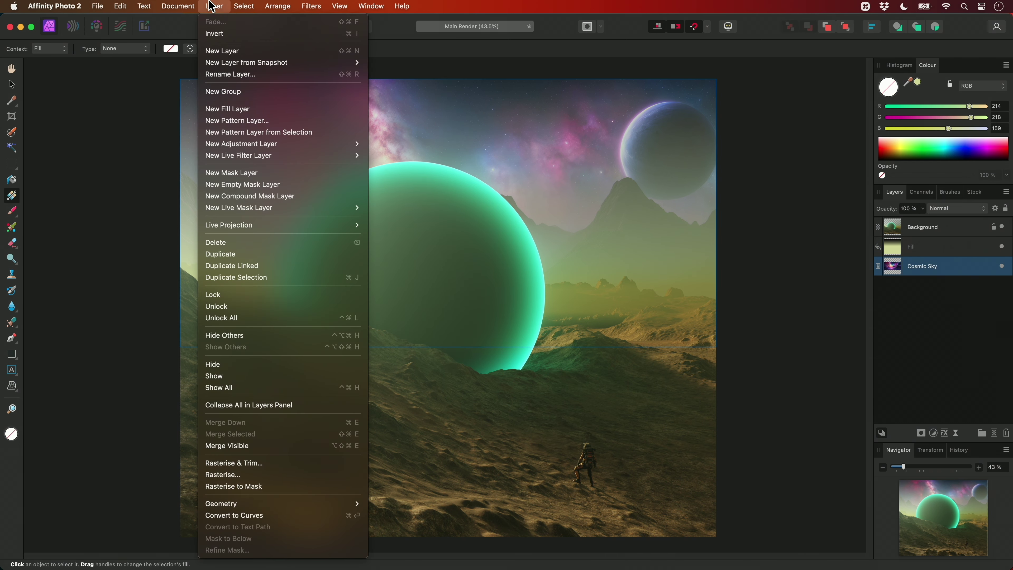
mouse_move(315, 144)
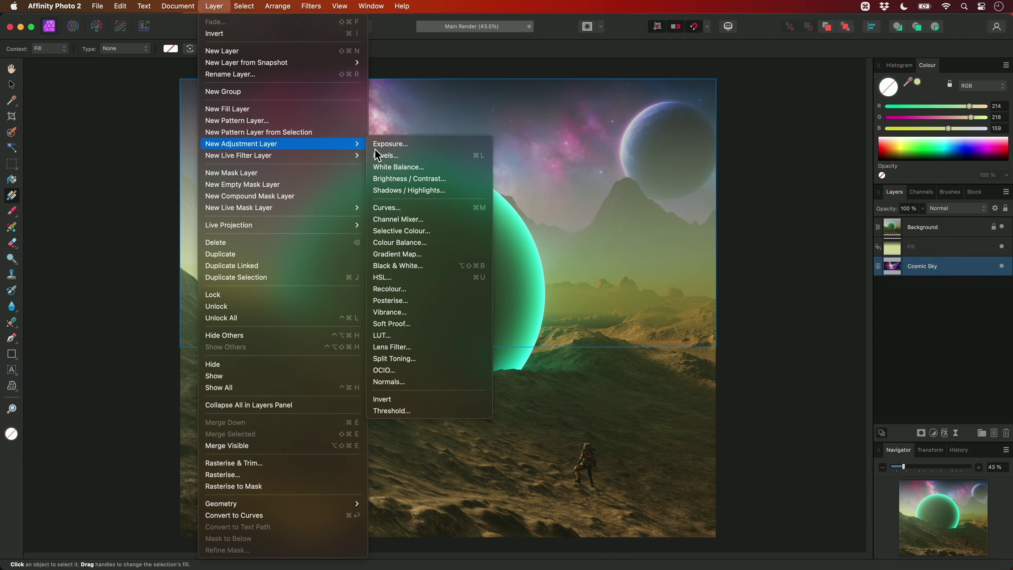
left_click(435, 255)
scroll(606, 349, "up", 5)
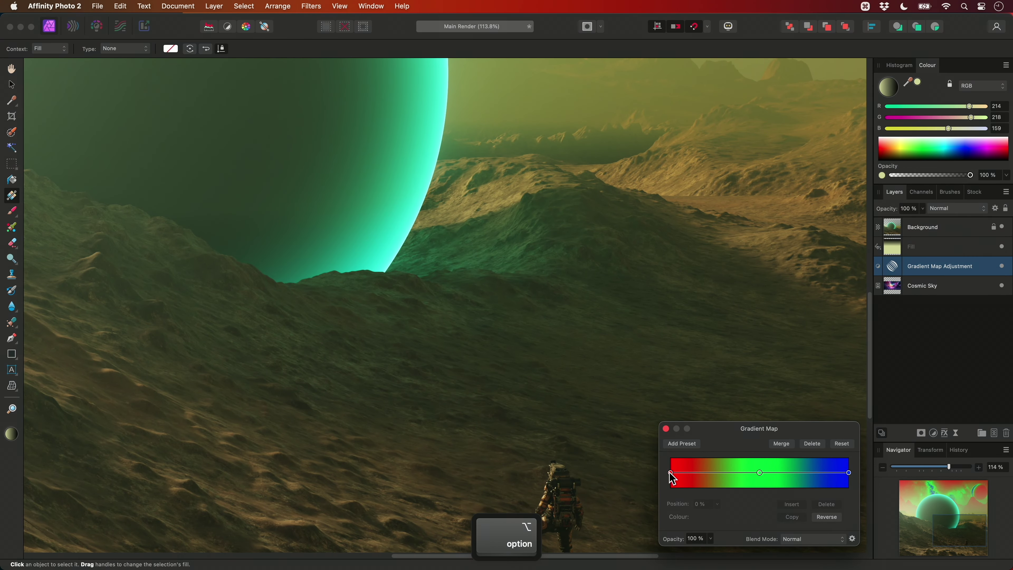
left_click(671, 473)
left_click(707, 516)
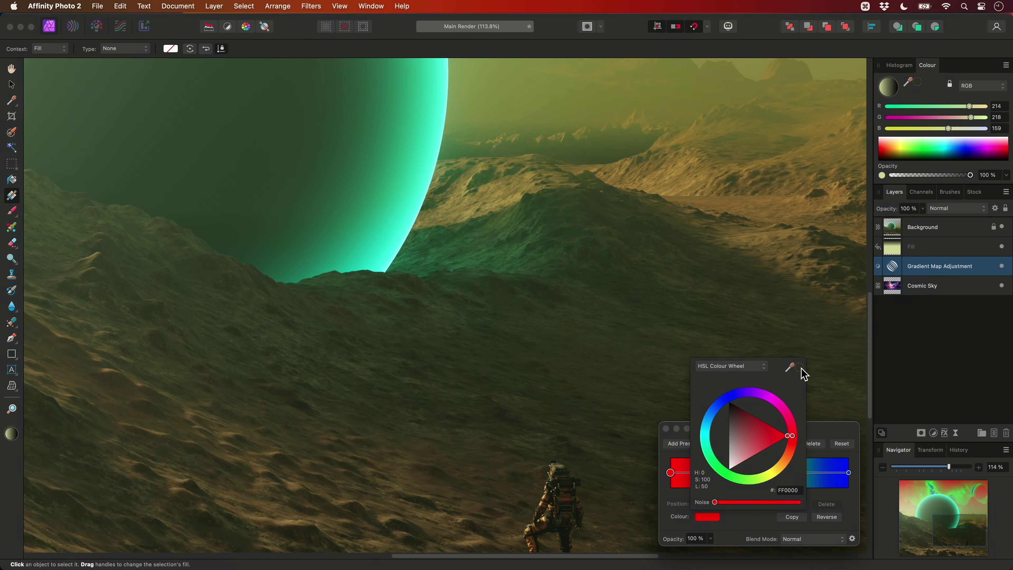
left_click(715, 467)
Recolour the gradient map's middle green stop with an olive tone sampled from the sunlit terrain beside the sphere
scroll(656, 350, "up", 5)
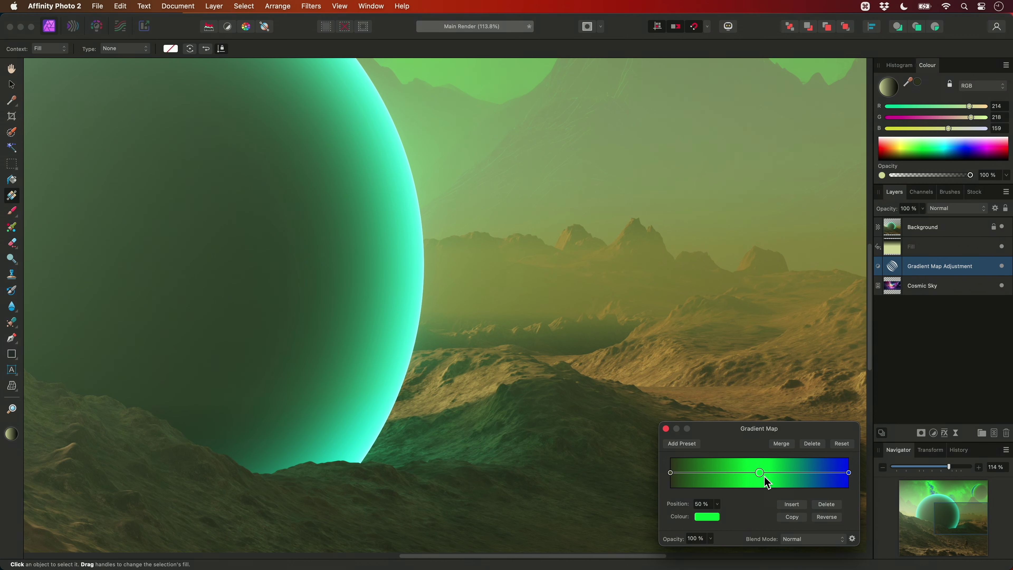
left_click(712, 519)
left_click_drag(789, 367, 678, 332)
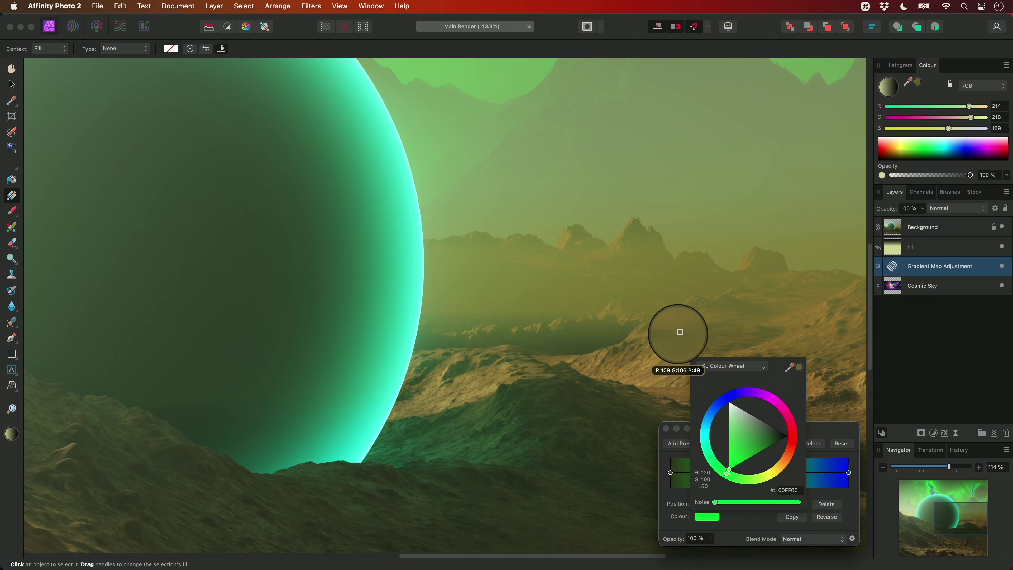
left_click(799, 367)
Recolour the gradient map's blue end stop with the pale yellow-green haze sampled above the ridge beside the sphere
scroll(565, 319, "down", 5)
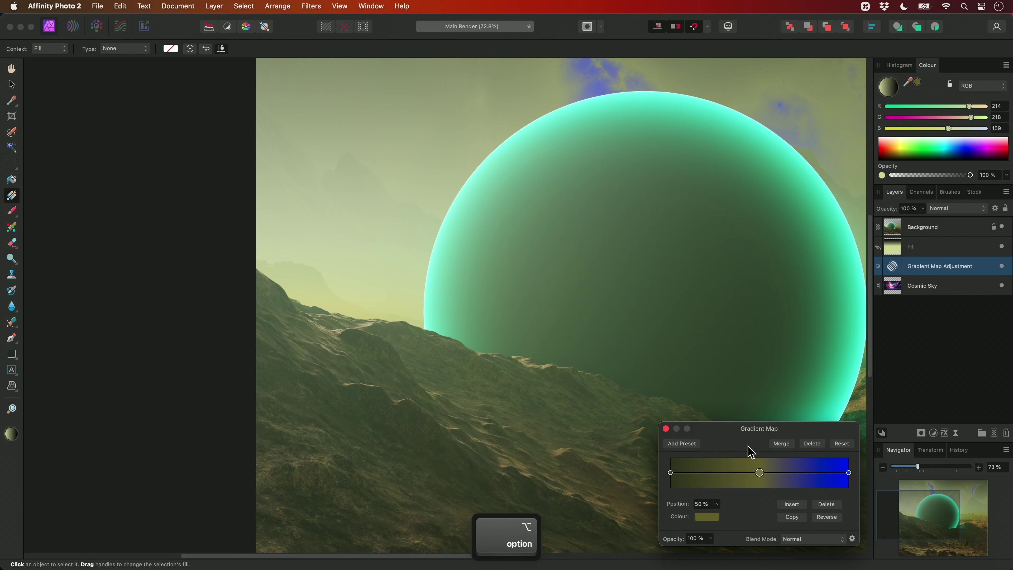
left_click(849, 472)
left_click(707, 516)
left_click_drag(789, 366, 387, 296)
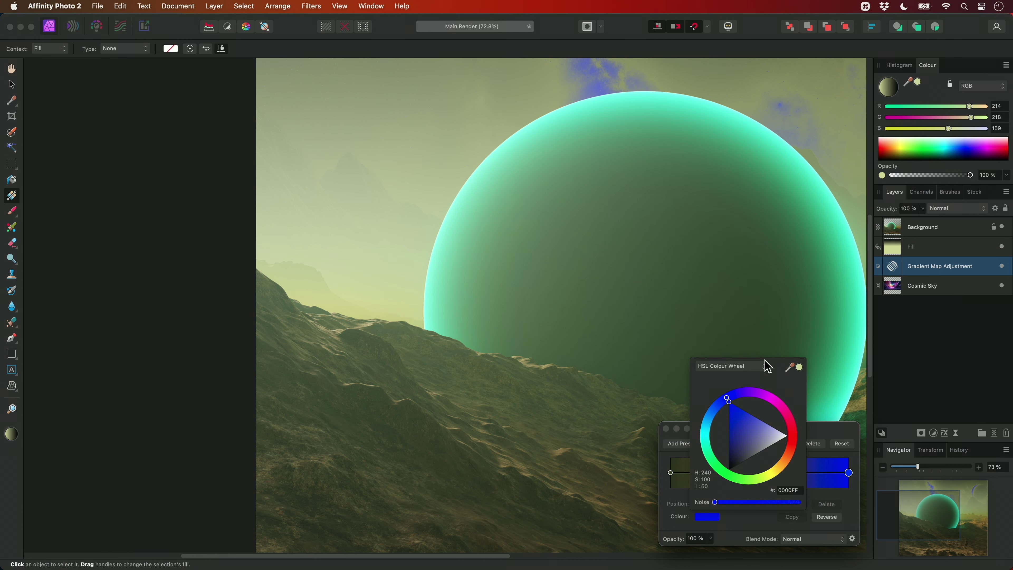
left_click(800, 367)
left_click(665, 428)
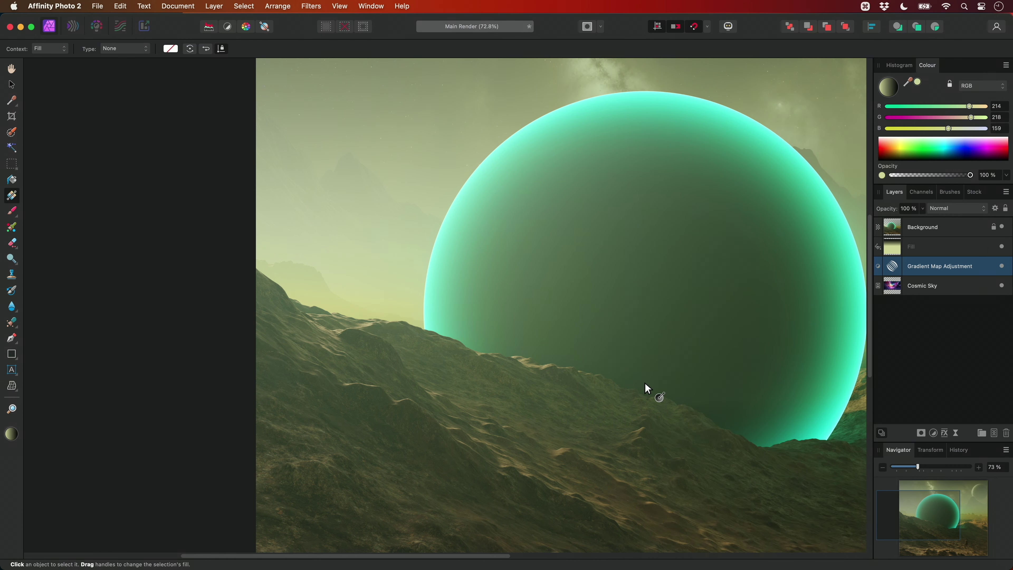
Set the Gradient Map adjustment's blend mode to Hue and its opacity to 70%
key("super+0")
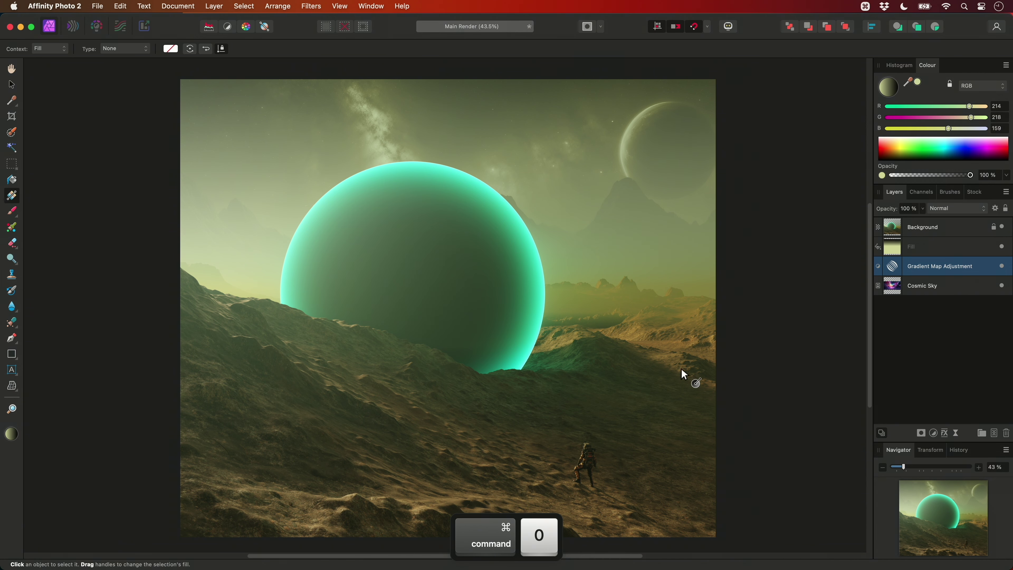
left_click(959, 209)
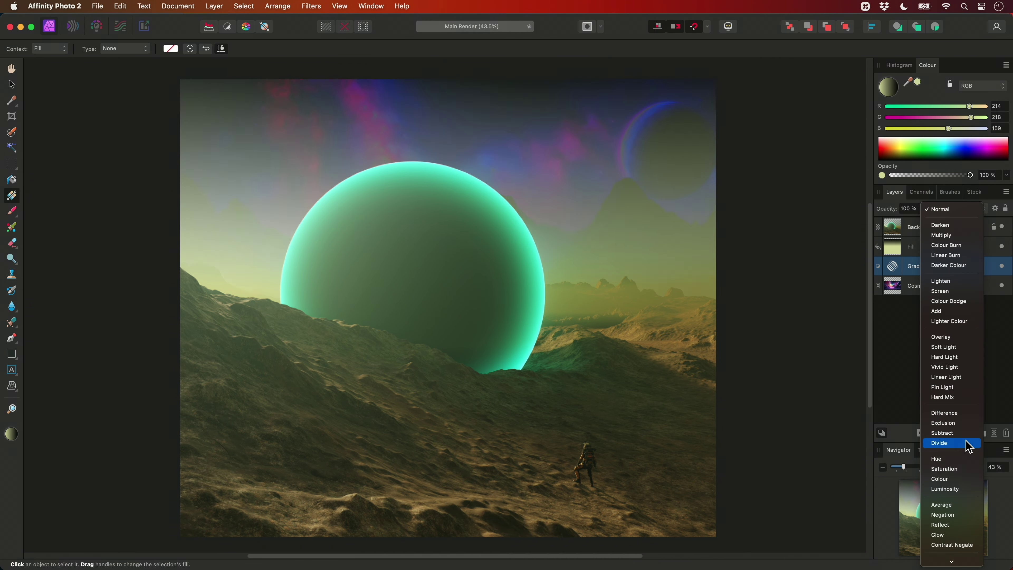
left_click(966, 463)
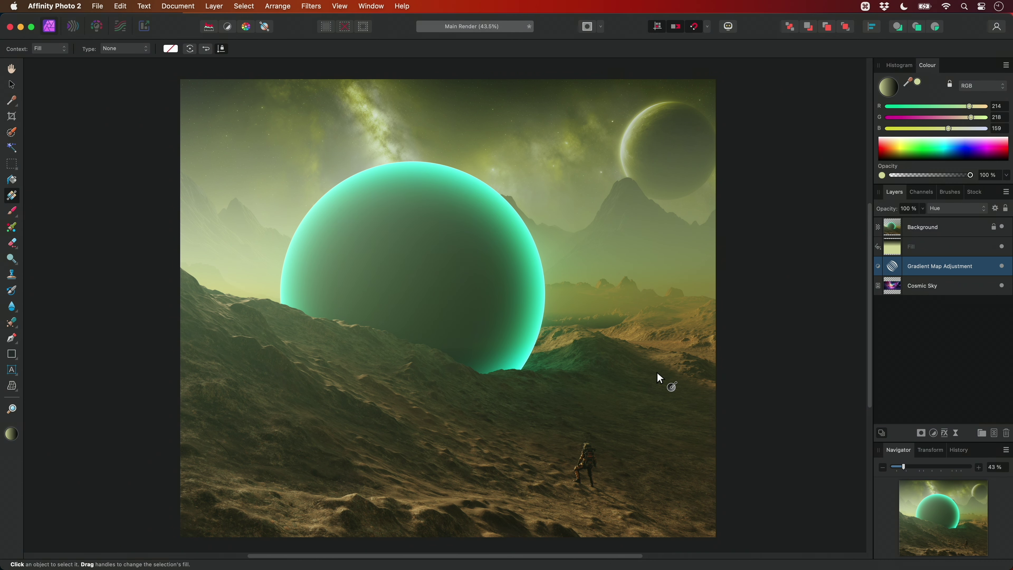
key("7")
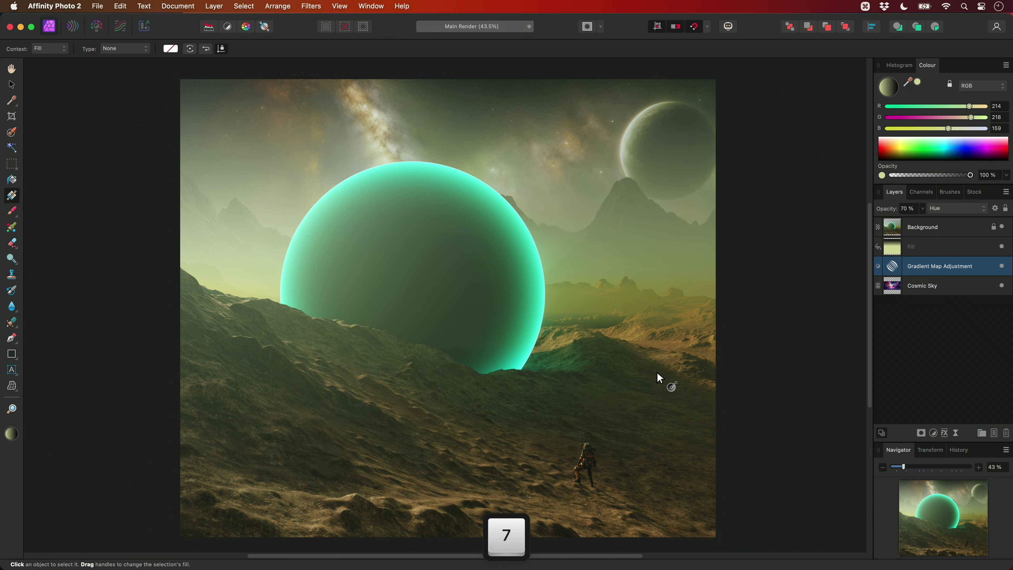
Add a live Lens Blur filter above the Gradient Map adjustment with a 3 px radius and Preserve Alpha enabled
key("h")
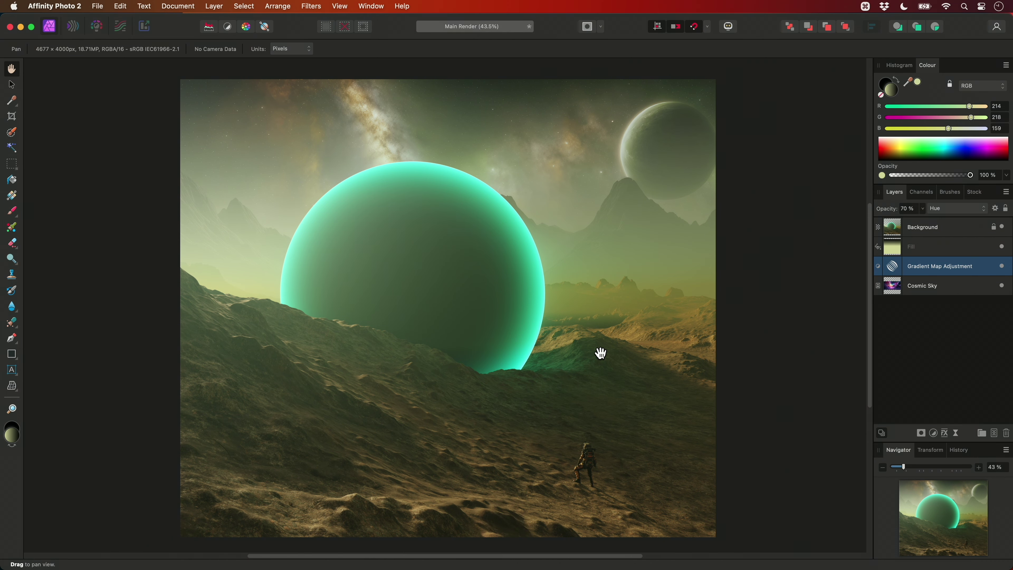
scroll(588, 193, "up", 10)
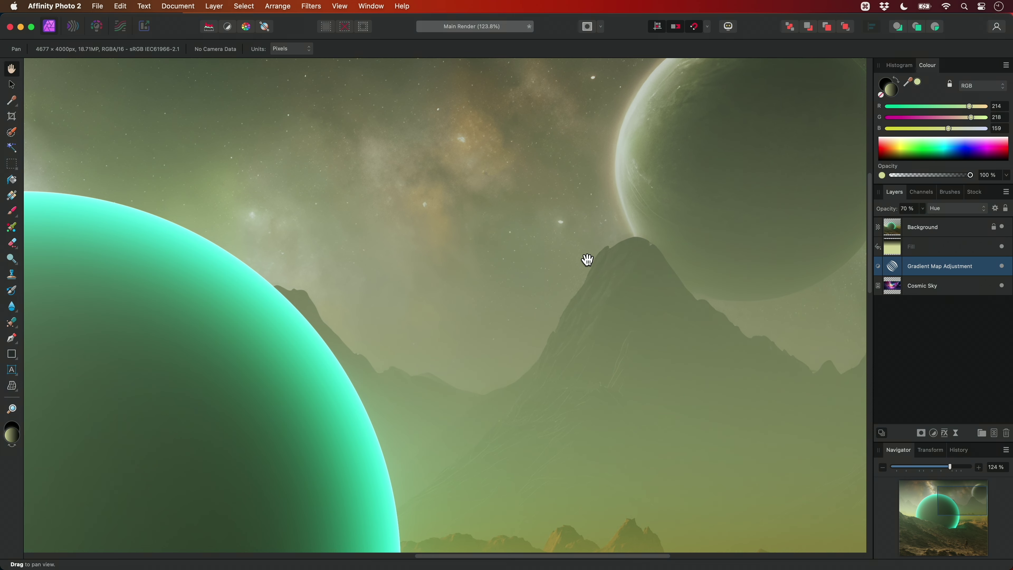
left_click(214, 7)
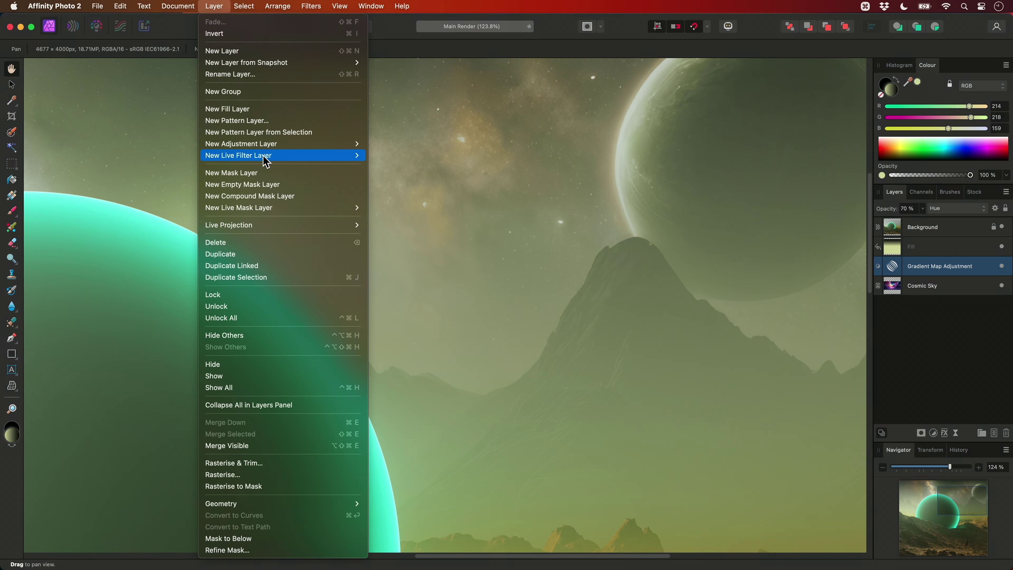
mouse_move(333, 163)
mouse_move(385, 156)
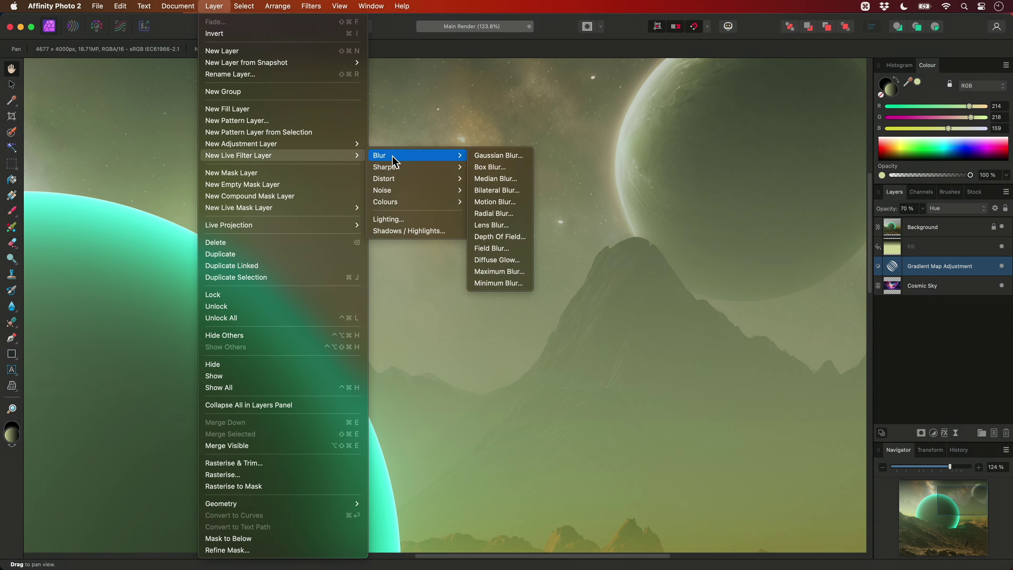
left_click(514, 230)
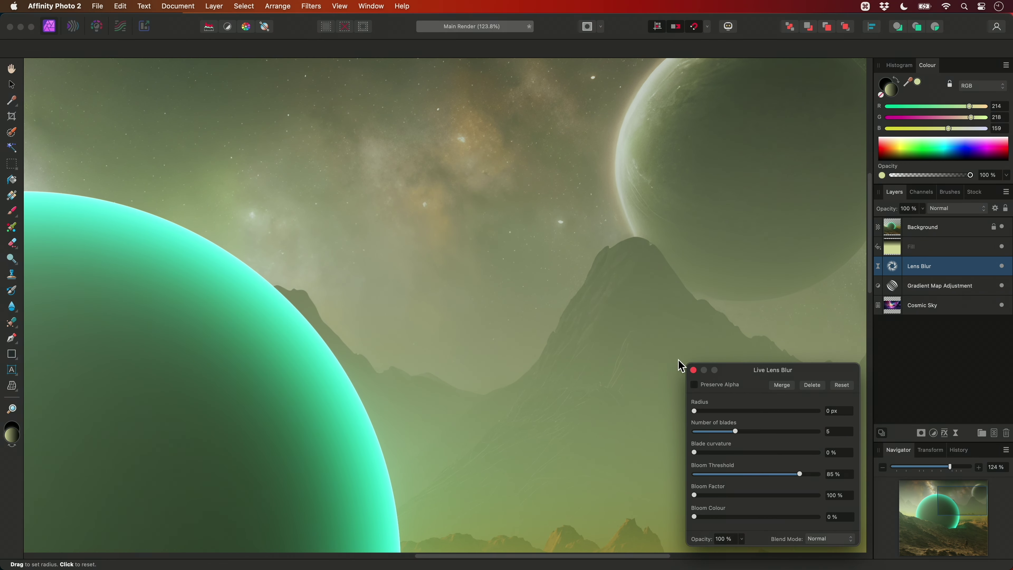
left_click(839, 412)
type("3")
key("Return")
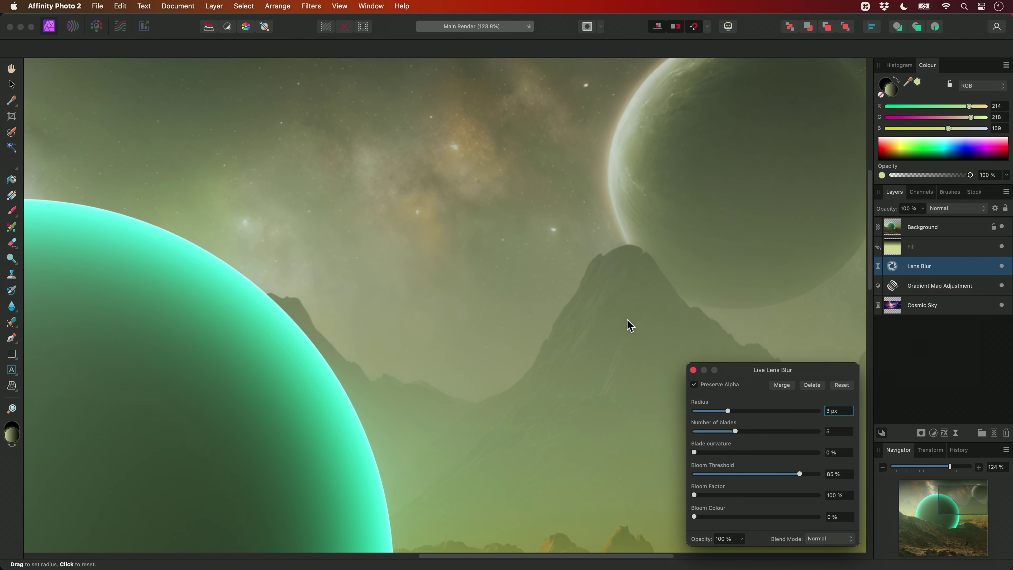
Compare the sky up close with the Lens Blur layer hidden and shown, leaving the layer visible
scroll(599, 287, "up", 6)
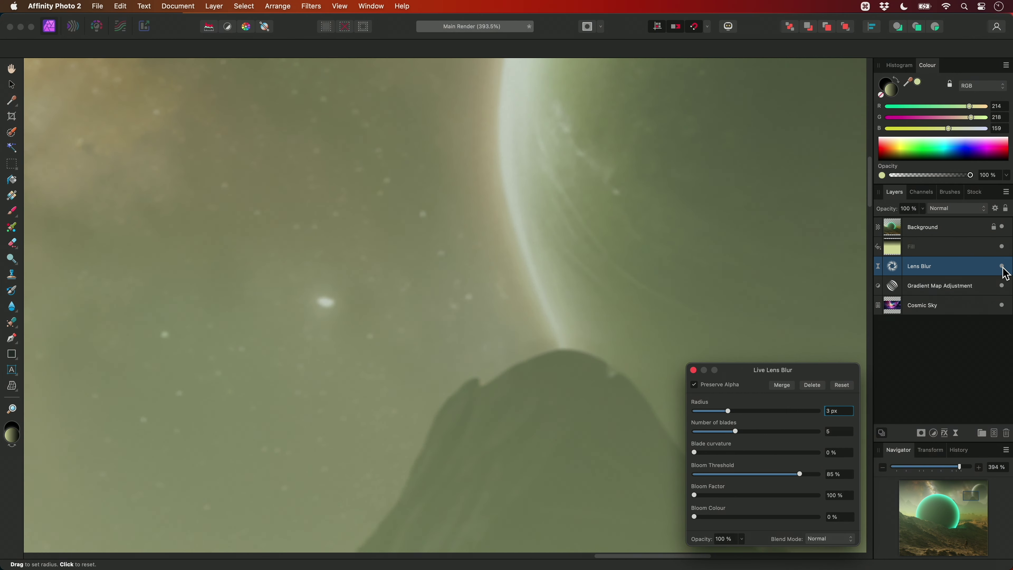
left_click(1003, 267)
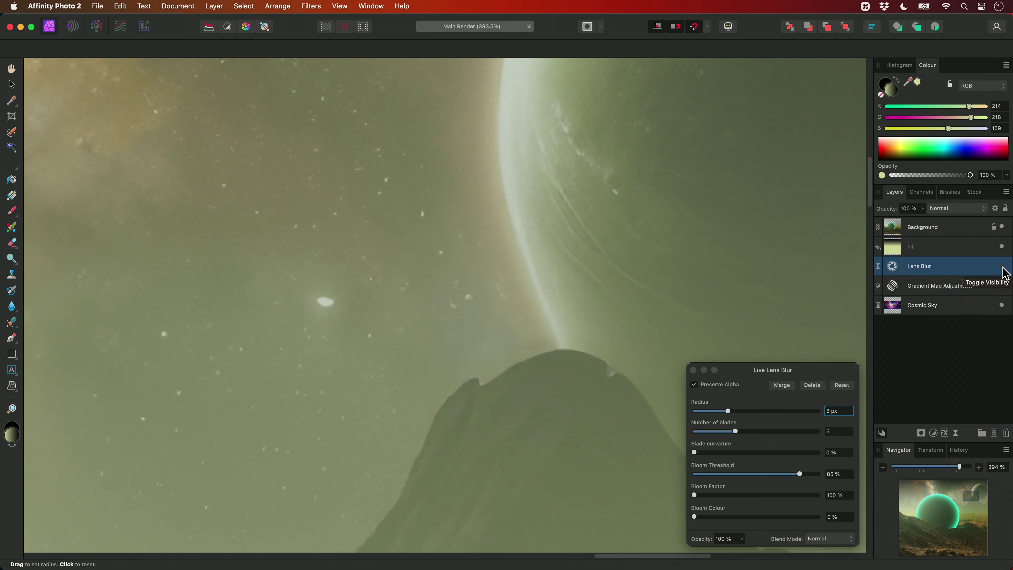
left_click(1003, 268)
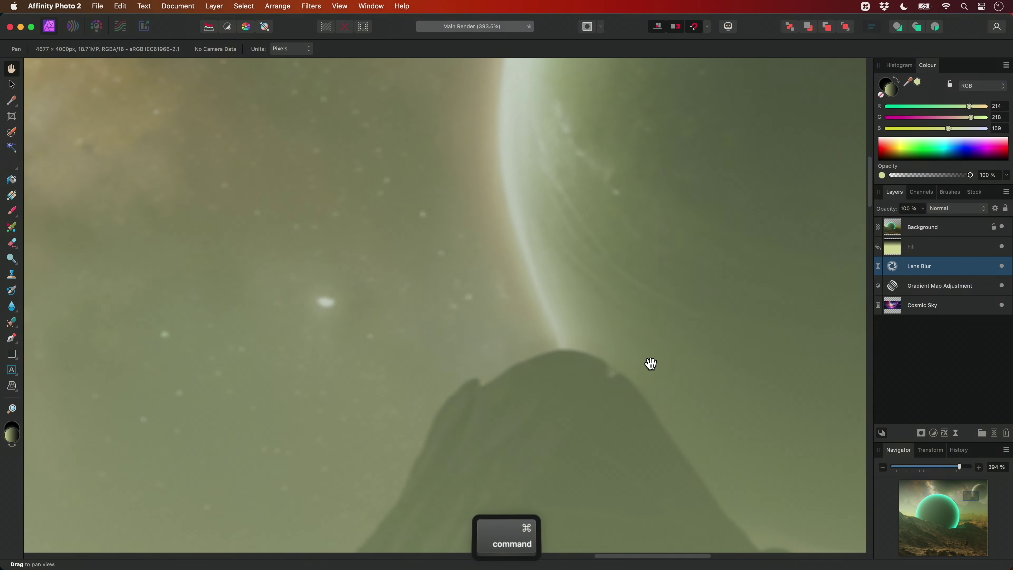
key("super+0")
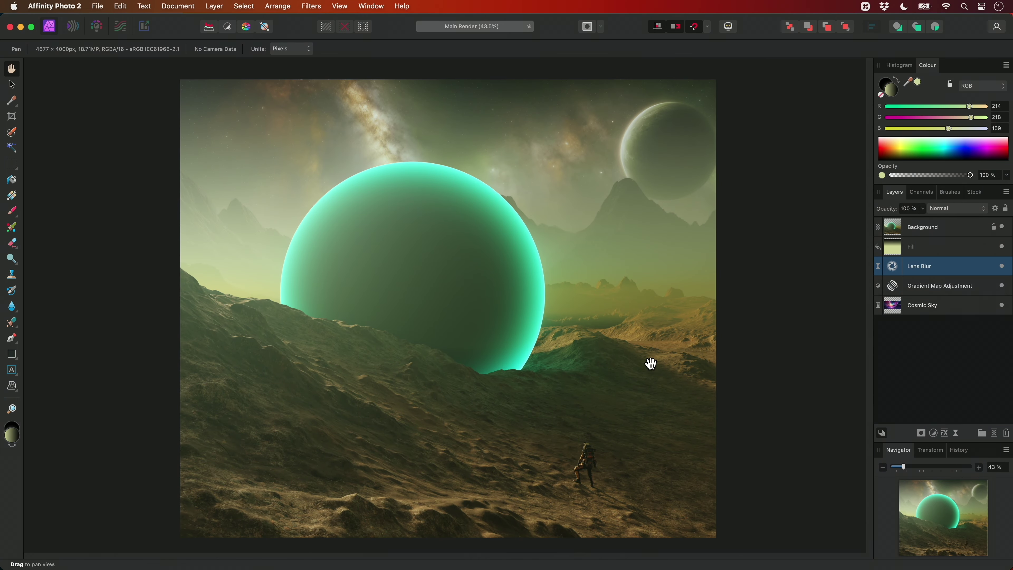
Add a Levels adjustment above the Background layer with output black level 12%, gamma 1.337 and white level 93%
left_click(914, 234)
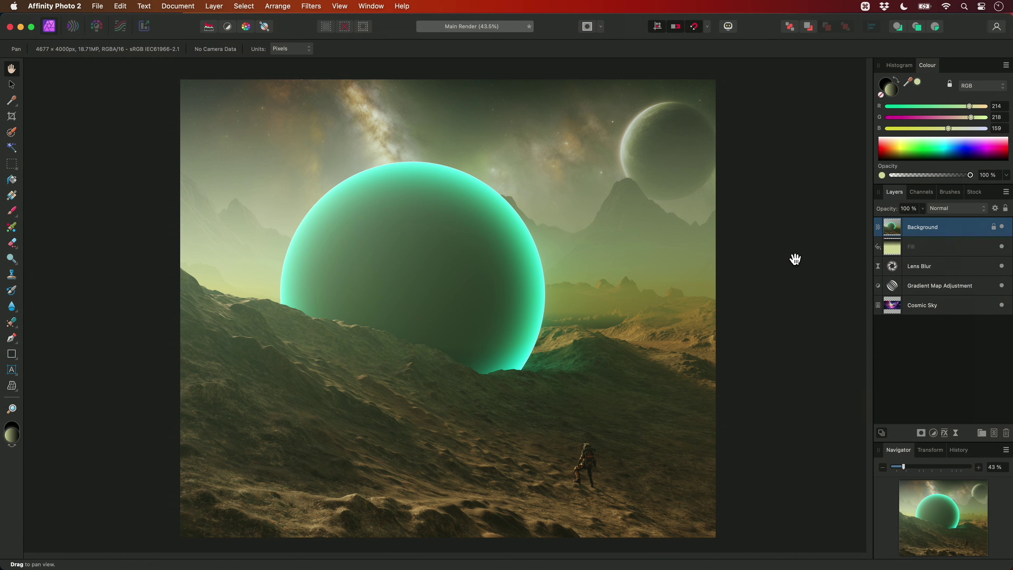
key("super")
key("super+l")
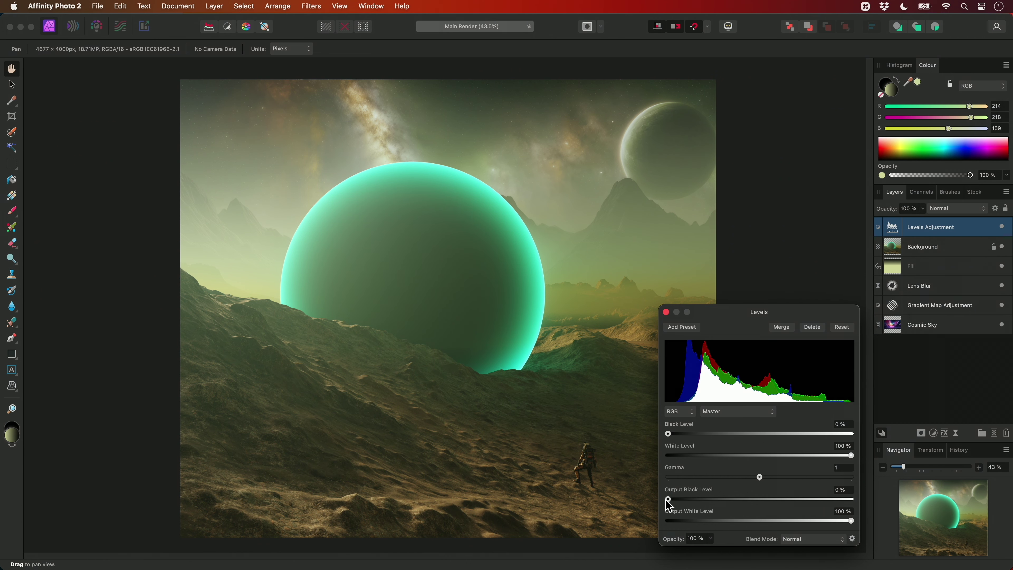
left_click_drag(669, 501, 690, 505)
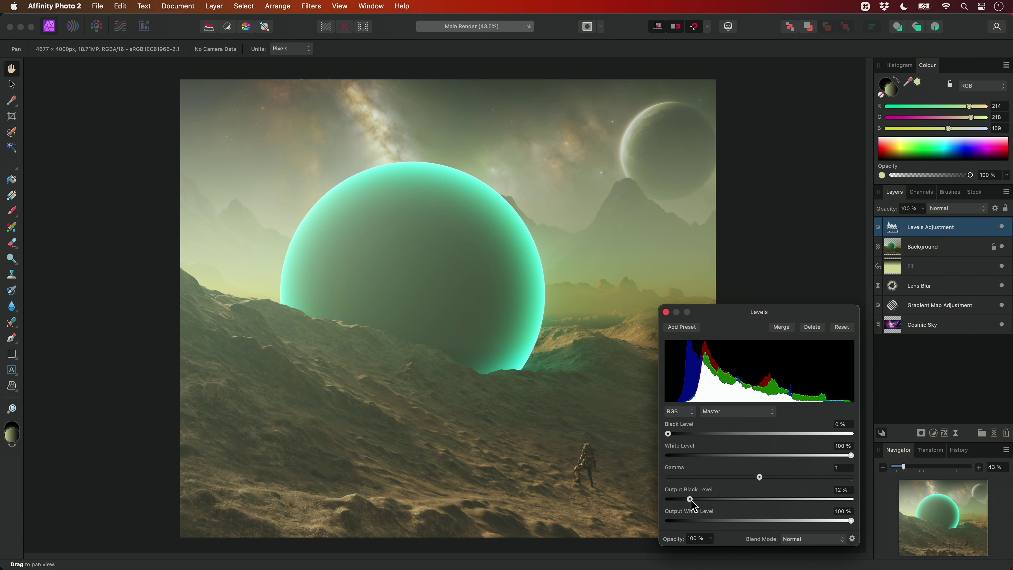
left_click_drag(759, 477, 786, 478)
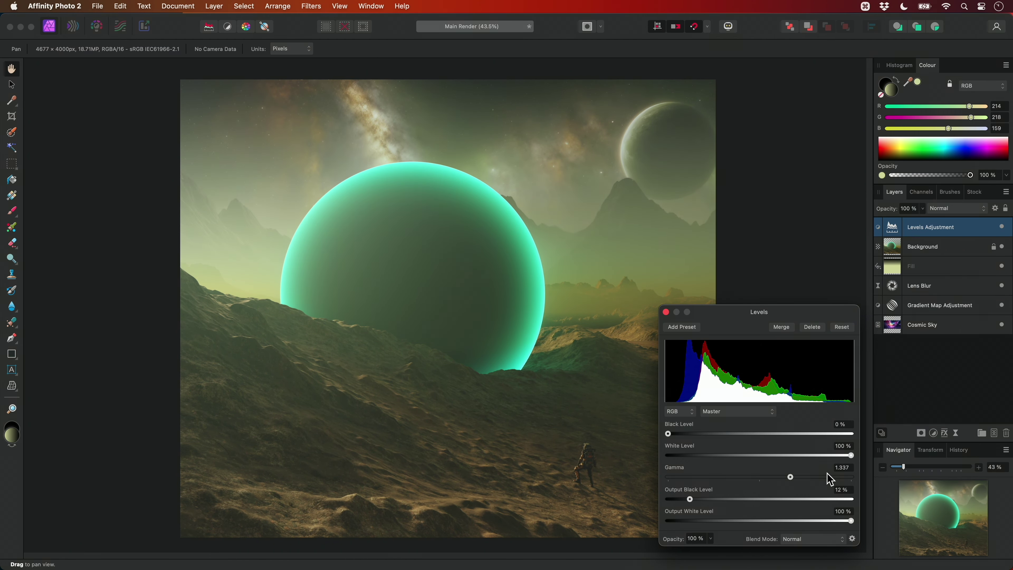
left_click_drag(850, 456, 838, 459)
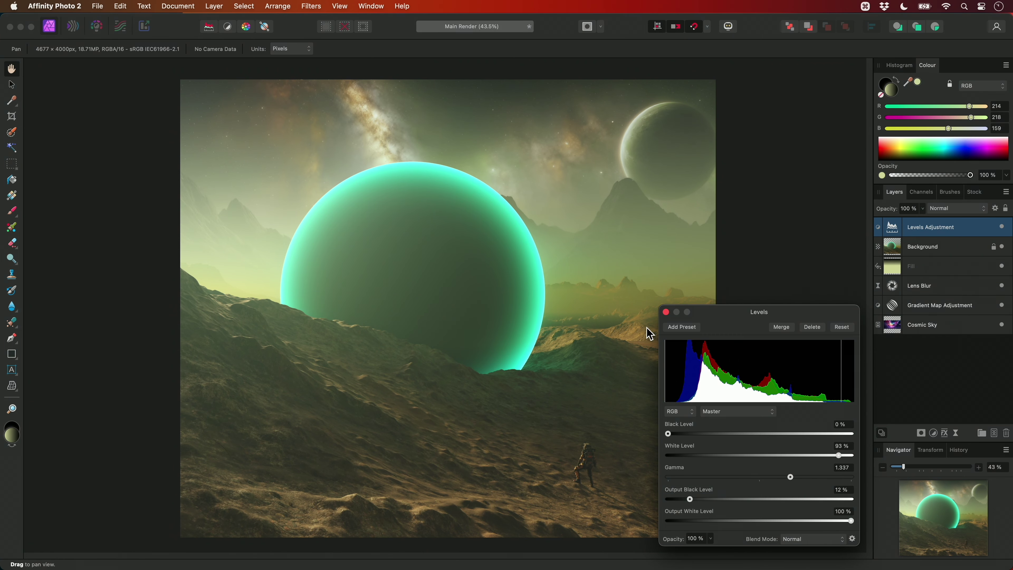
Examine the sky, energy ball and foreground terrain up close with the Levels adjustment applied, and close its settings
scroll(470, 167, "up", 3)
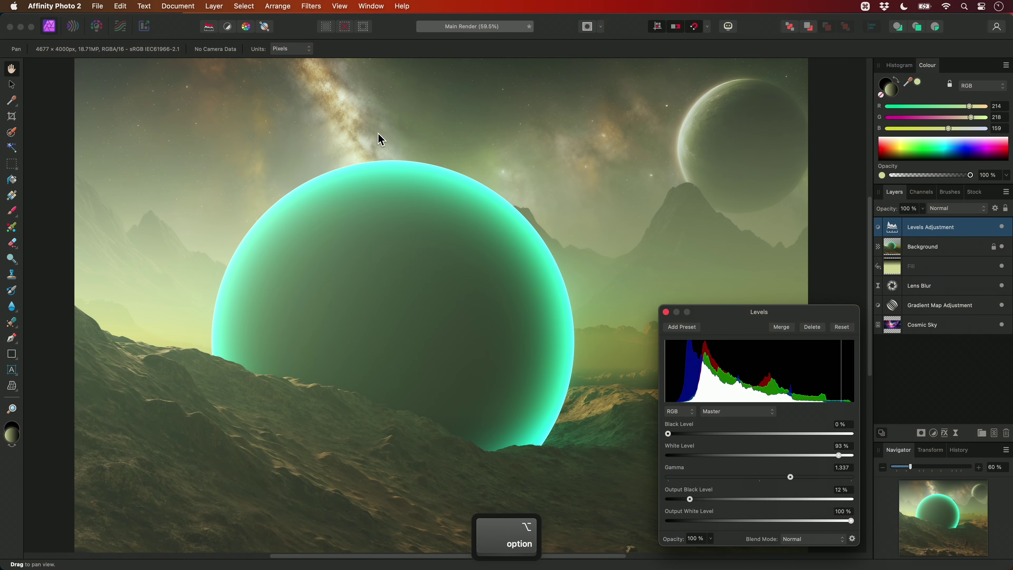
scroll(429, 288, "down", 7)
scroll(430, 288, "left", 4)
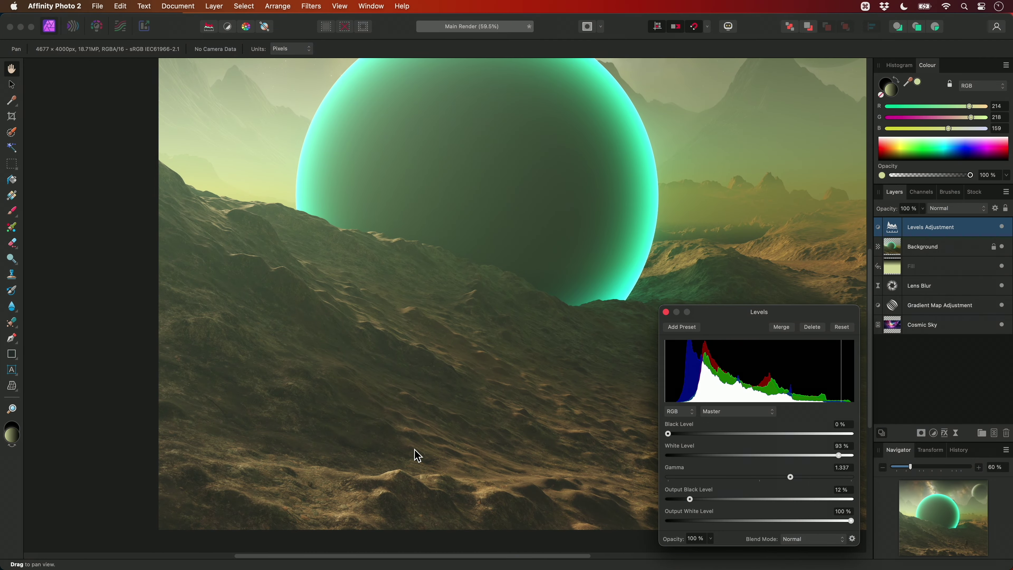
left_click(665, 311)
left_click_drag(637, 260, 611, 367)
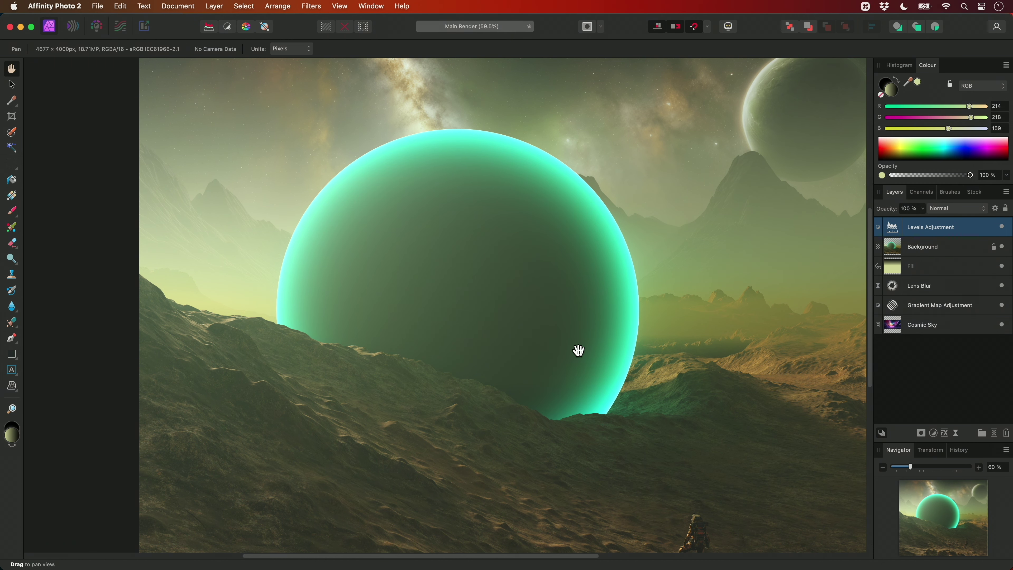
Place Emit.tif from the Finder folder above the Levels adjustment and set its blend mode to Screen
key("super+Tab")
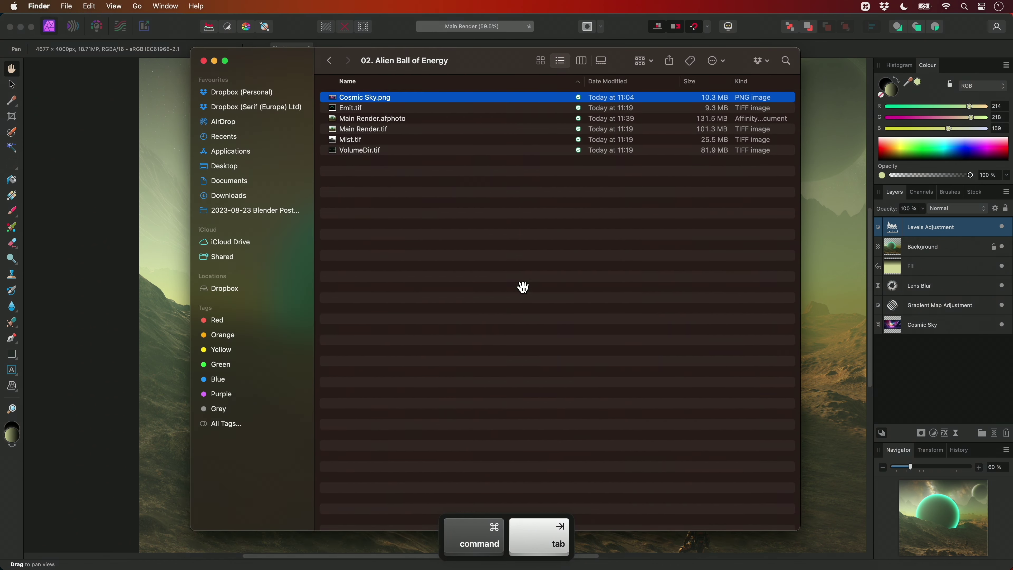
left_click(385, 108)
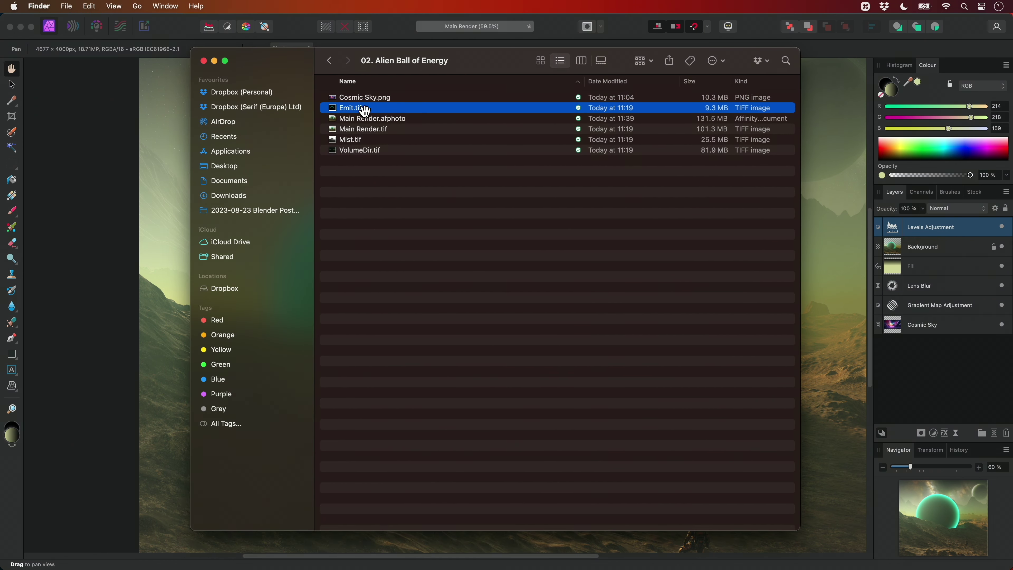
left_click_drag(361, 106, 502, 285)
key("super+Tab")
scroll(498, 281, "down", 3)
key("v")
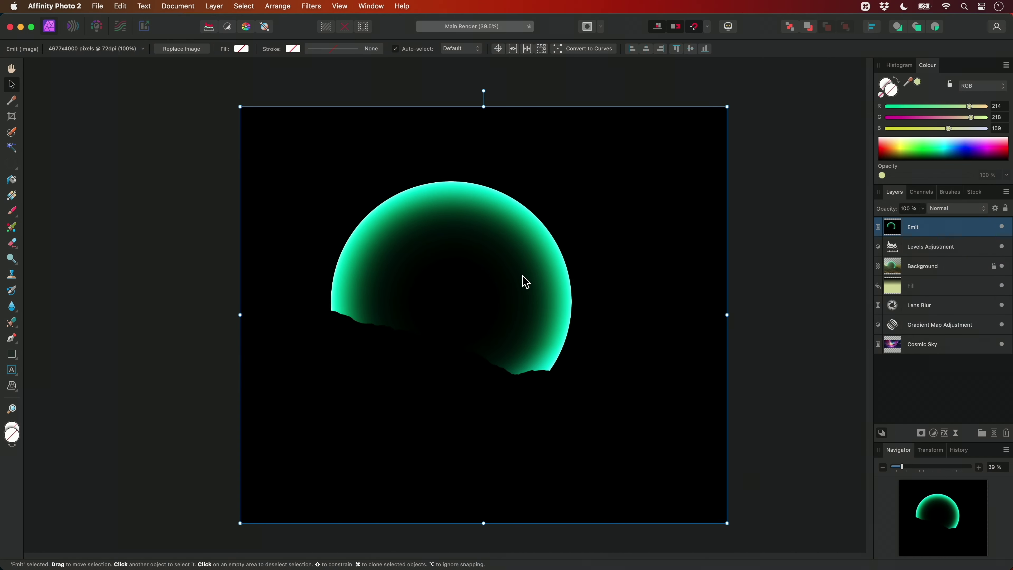
left_click(956, 209)
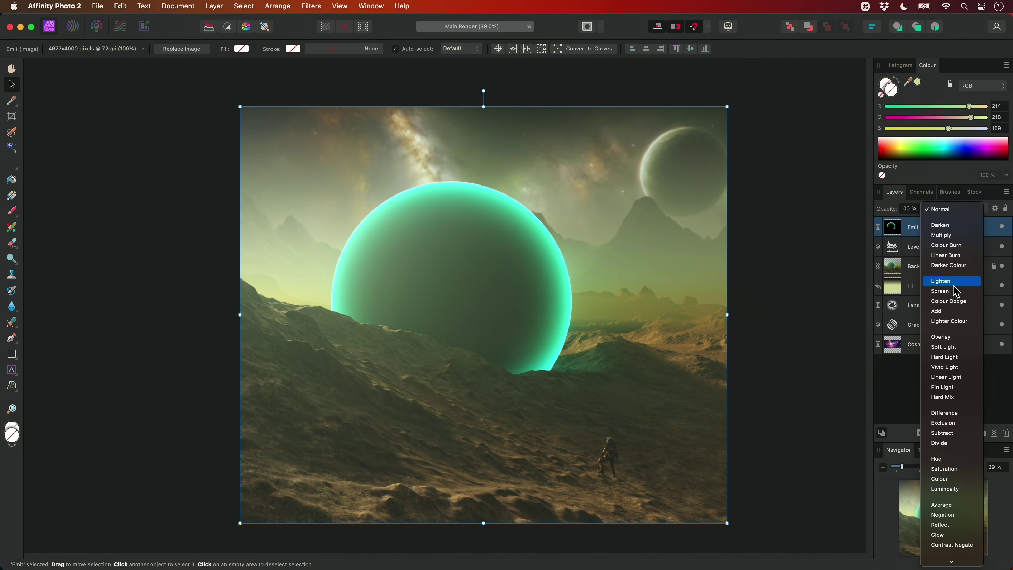
left_click(953, 291)
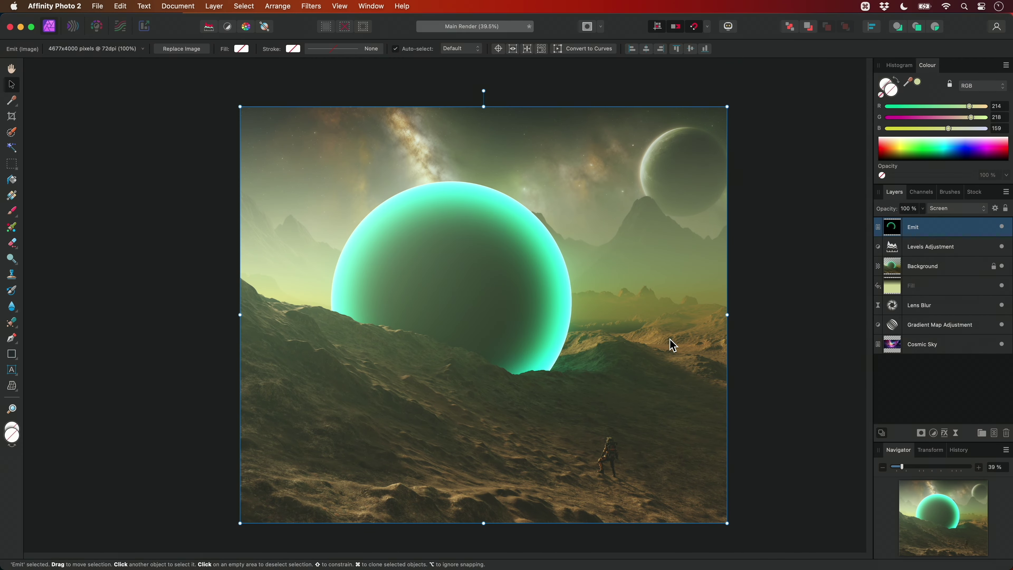
Add a live Gaussian Blur filter to the Emit layer with a 100 px radius and Preserve Alpha enabled
scroll(472, 285, "up", 5)
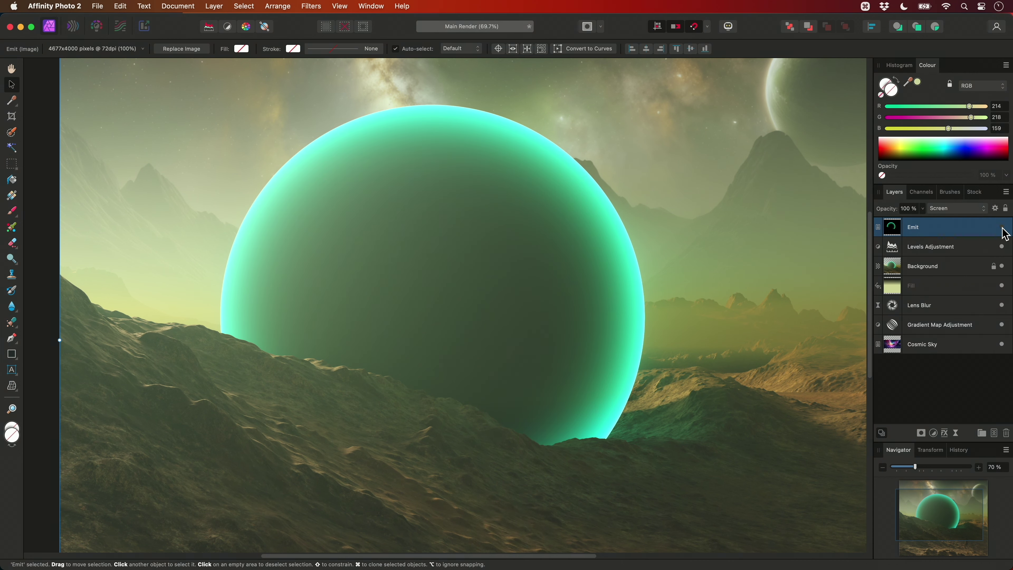
left_click(214, 7)
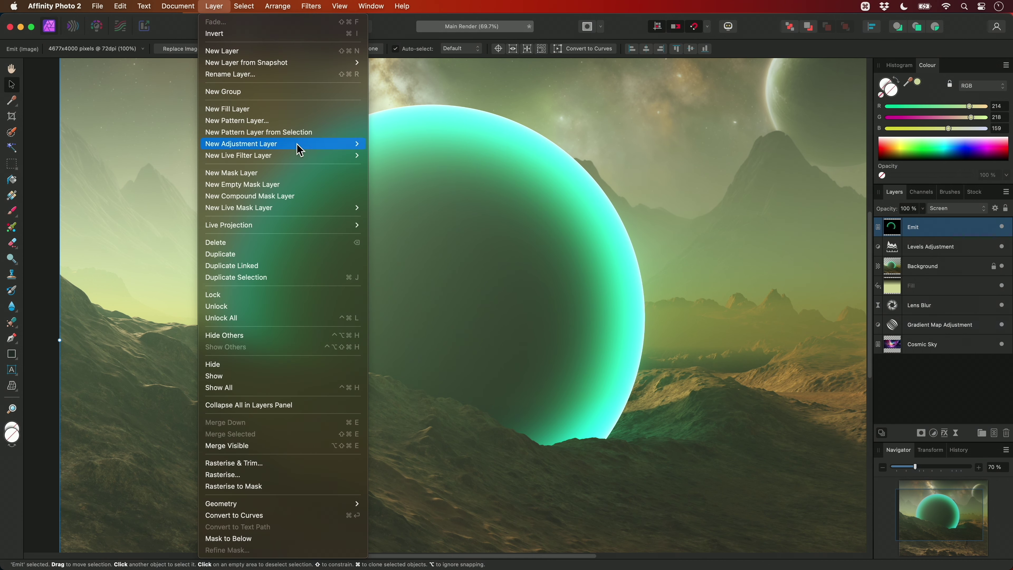
mouse_move(303, 155)
mouse_move(459, 156)
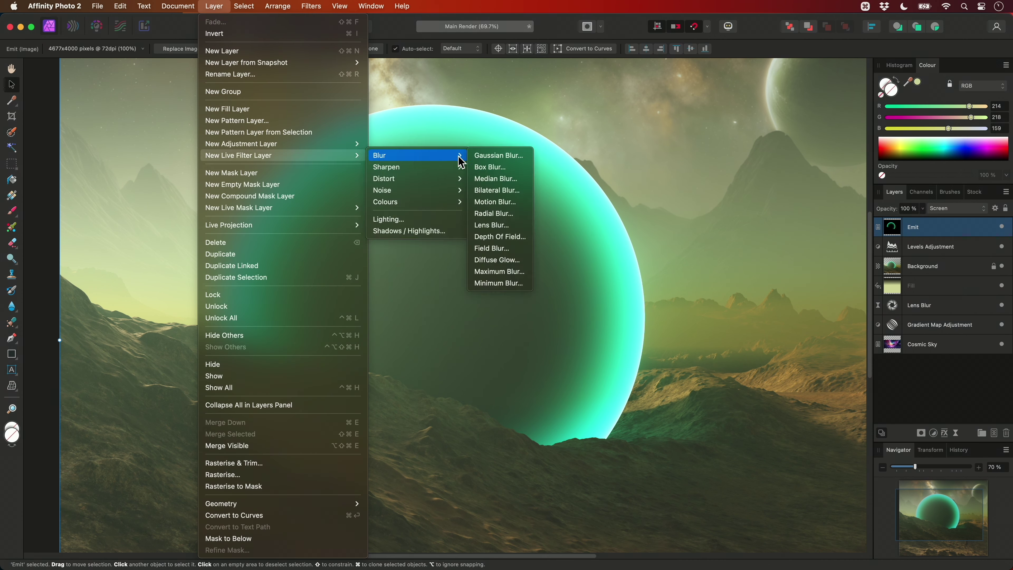
left_click(519, 160)
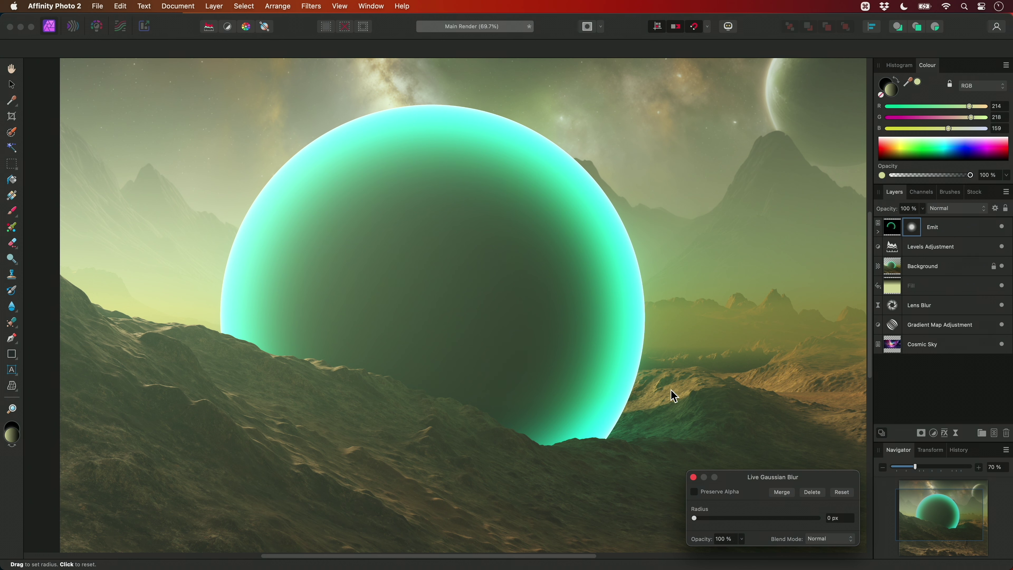
left_click_drag(699, 518, 820, 524)
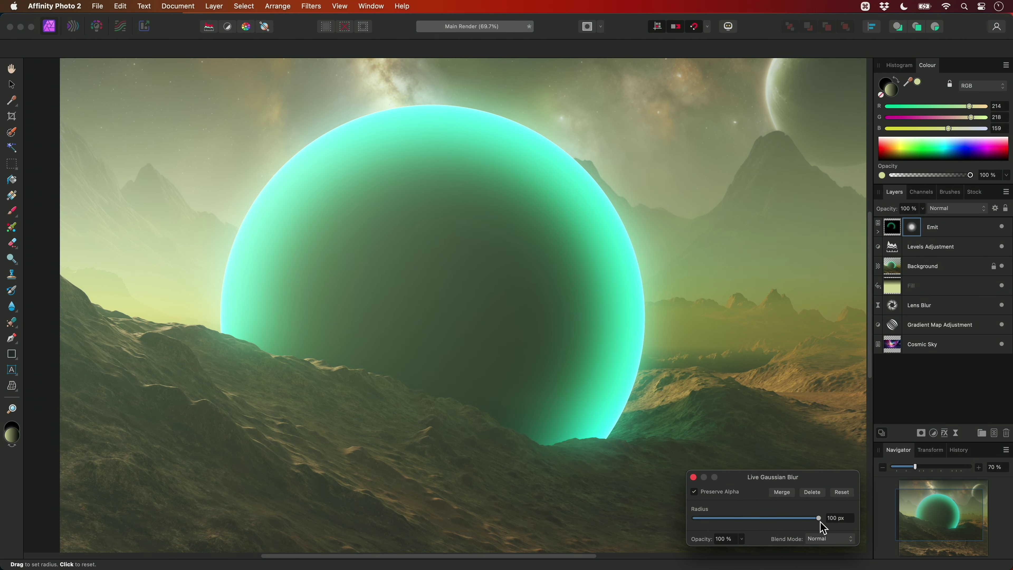
left_click(693, 477)
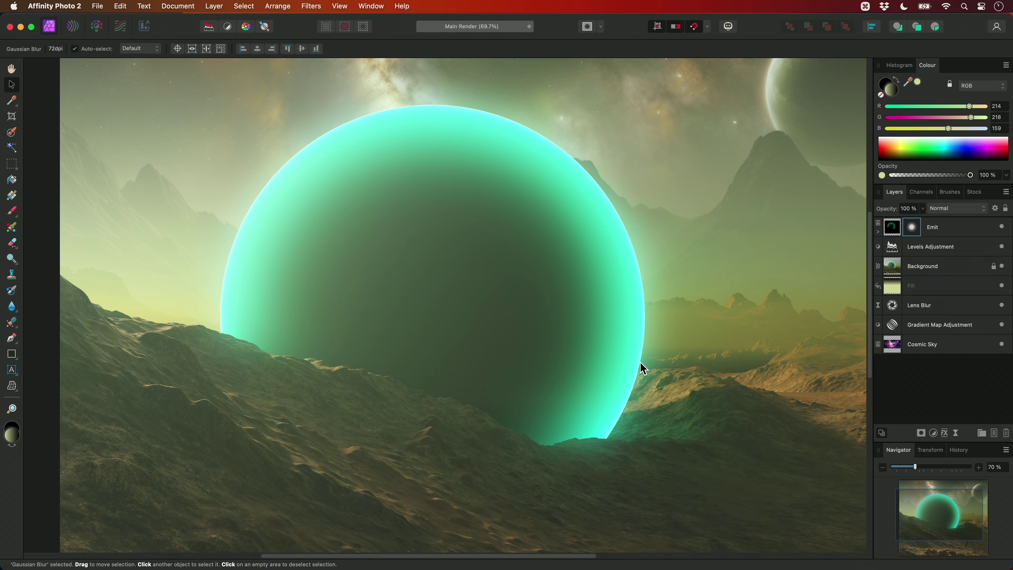
key("super+0")
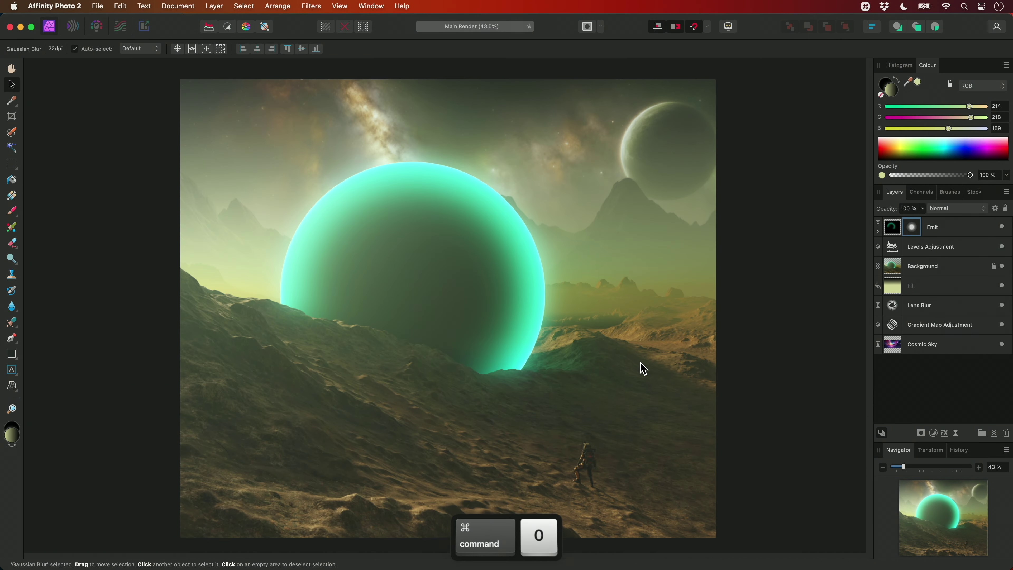
Preview Mist.tif in Finder, place it above the Emit layer and set its blend mode to Screen
left_click(950, 227)
key("super+Tab")
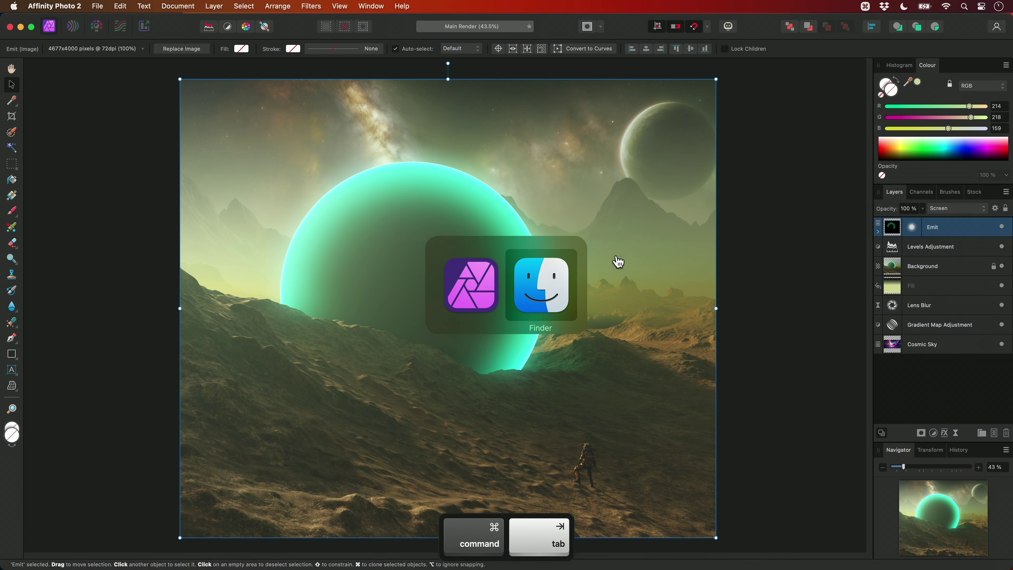
left_click(395, 141)
key("space")
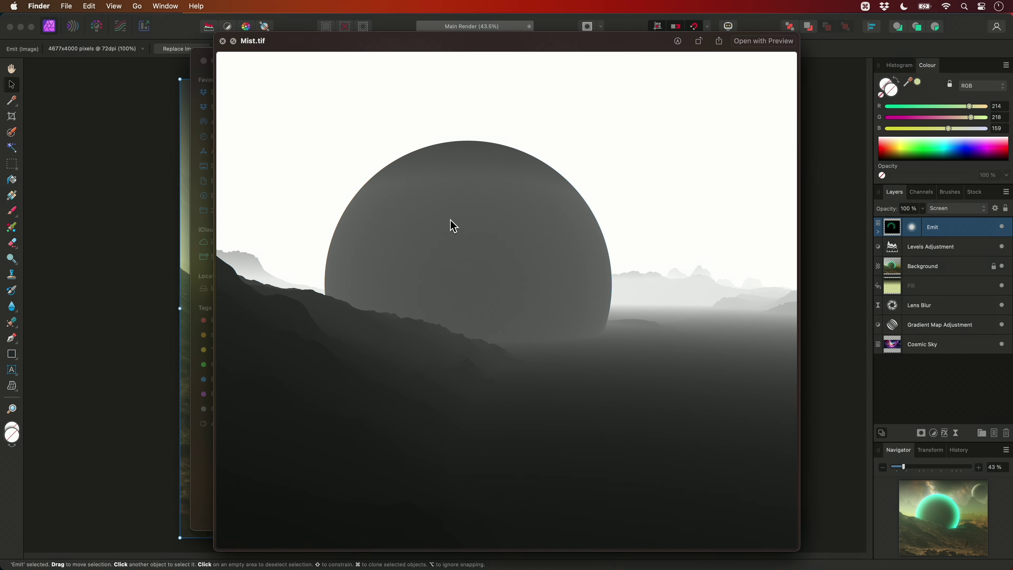
key("space")
left_click_drag(345, 139, 527, 260)
key("super+Tab")
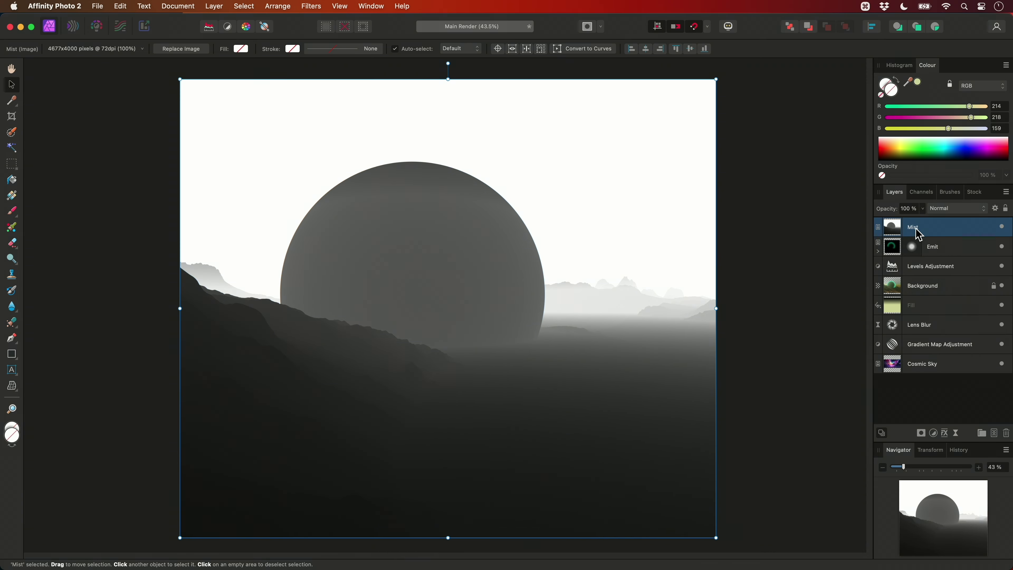
left_click(946, 209)
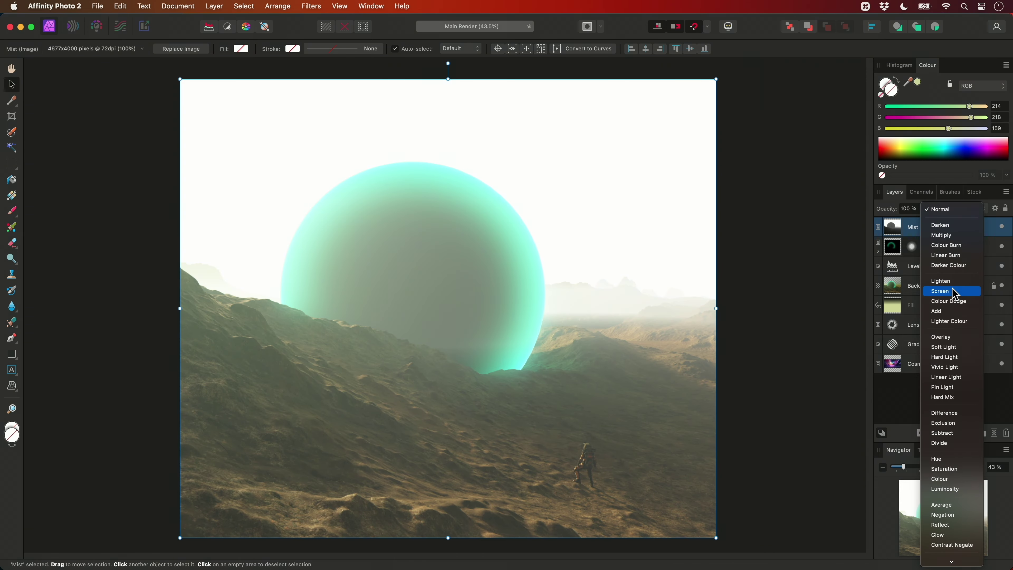
left_click(953, 291)
Add a Levels adjustment nested inside the Mist layer with output black level 10% and output white level 37%
key("super+l")
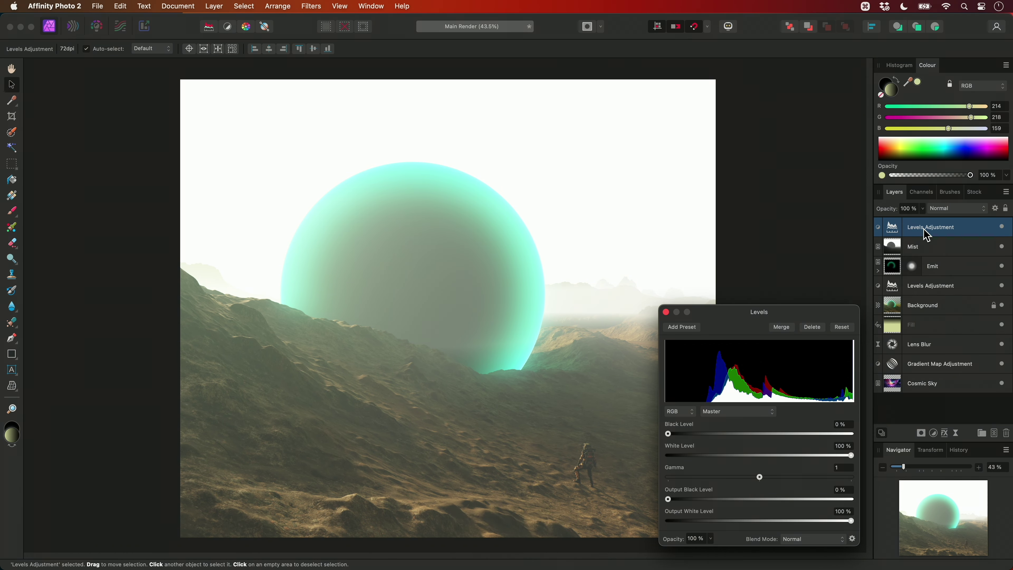
left_click_drag(926, 231, 917, 255)
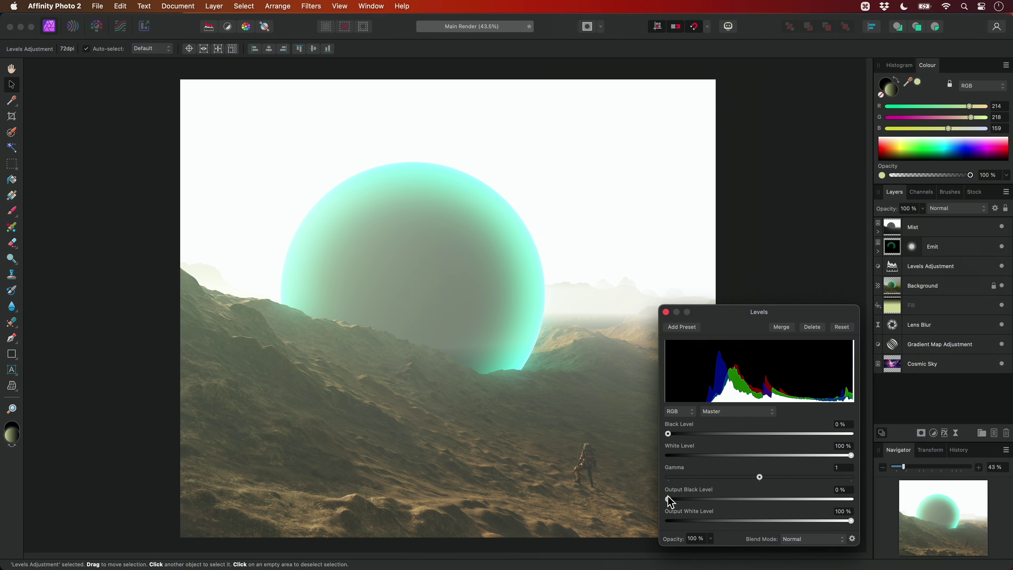
left_click_drag(669, 499, 686, 500)
left_click_drag(851, 521, 732, 521)
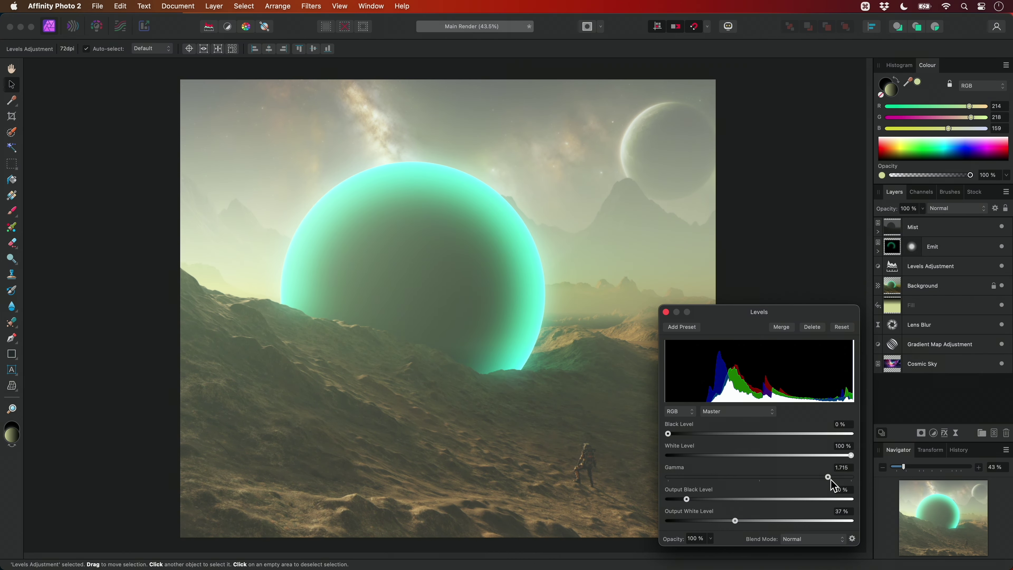
mouse_move(759, 477)
left_mouse_down()
mouse_move(736, 485)
mouse_move(764, 491)
left_mouse_up()
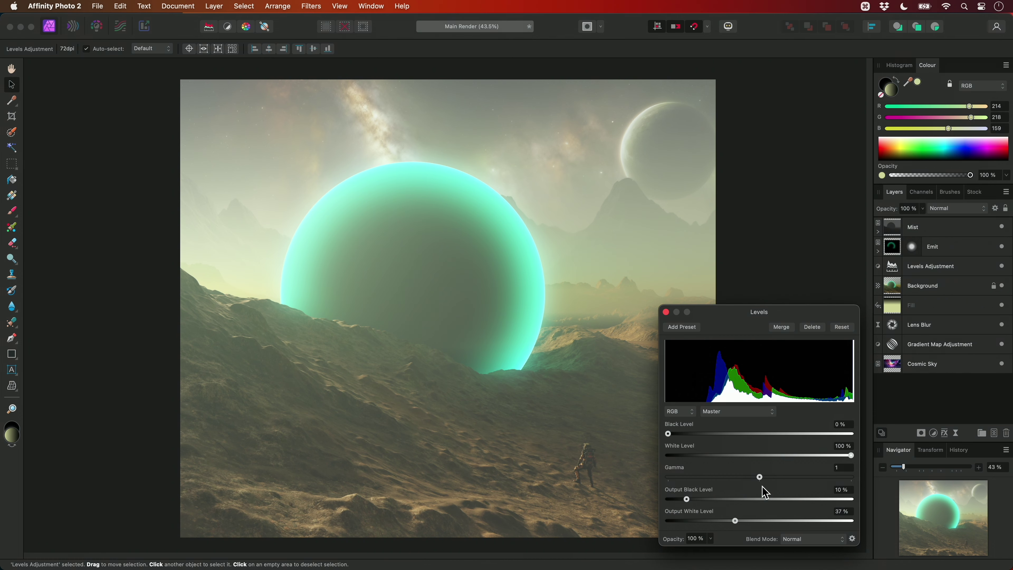
mouse_move(851, 455)
left_mouse_down()
mouse_move(805, 455)
mouse_move(852, 456)
left_mouse_up()
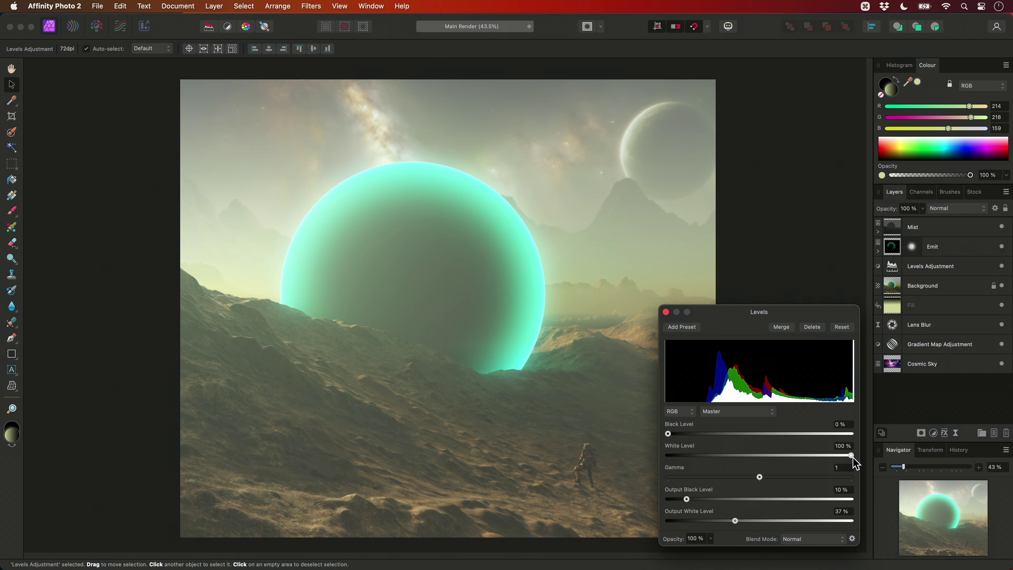
mouse_move(668, 434)
left_mouse_down()
mouse_move(749, 435)
mouse_move(667, 436)
left_mouse_up()
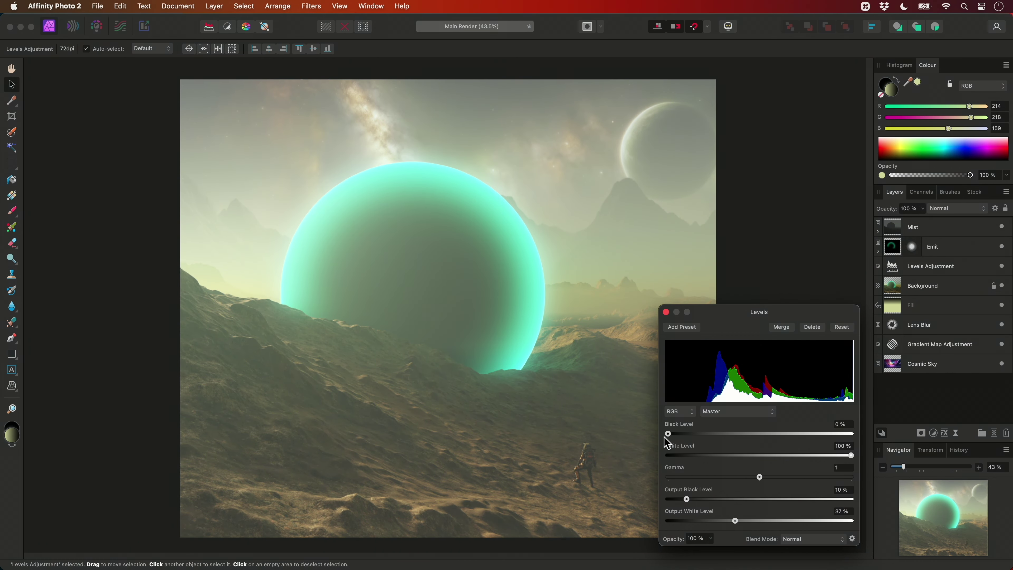
Add a Recolour adjustment above the Levels adjustment inside the Mist layer with a hue of 223.1°
left_click(878, 232)
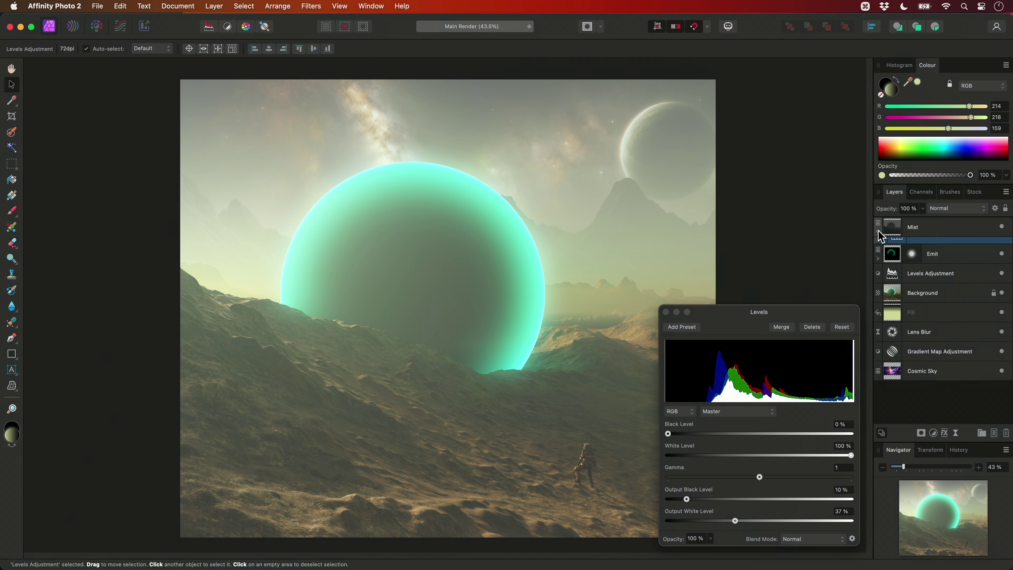
left_click(215, 6)
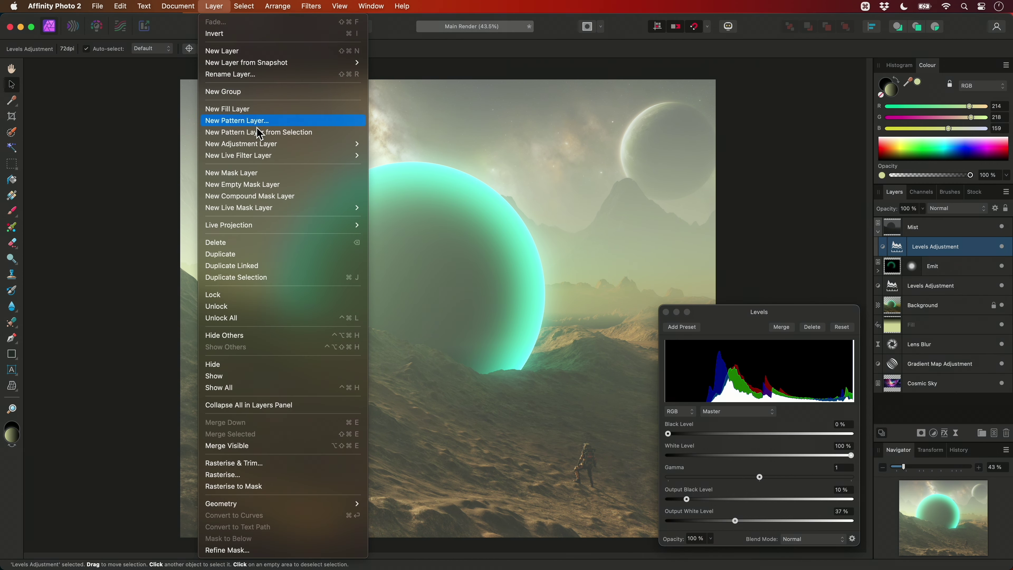
mouse_move(261, 147)
left_click(441, 290)
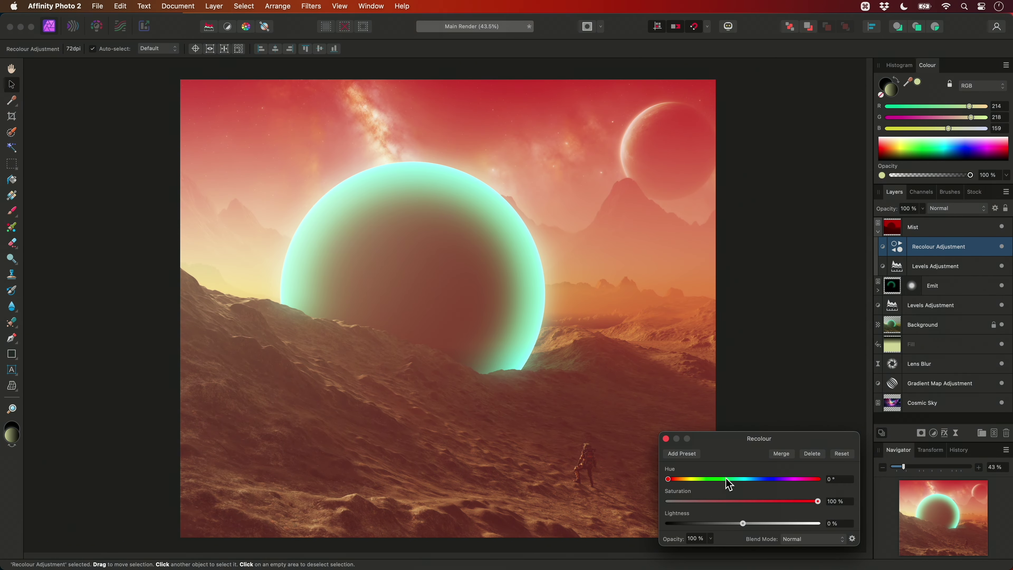
left_click_drag(730, 484, 763, 481)
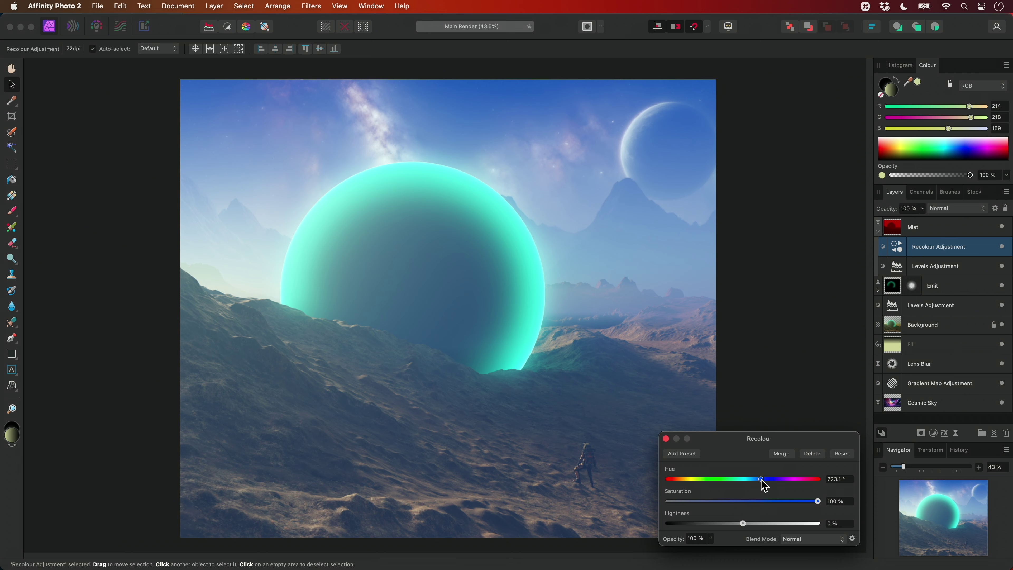
left_click(665, 439)
Set the Mist layer's opacity to 10% and check the distant mountains beside the energy ball up close
left_click(917, 234)
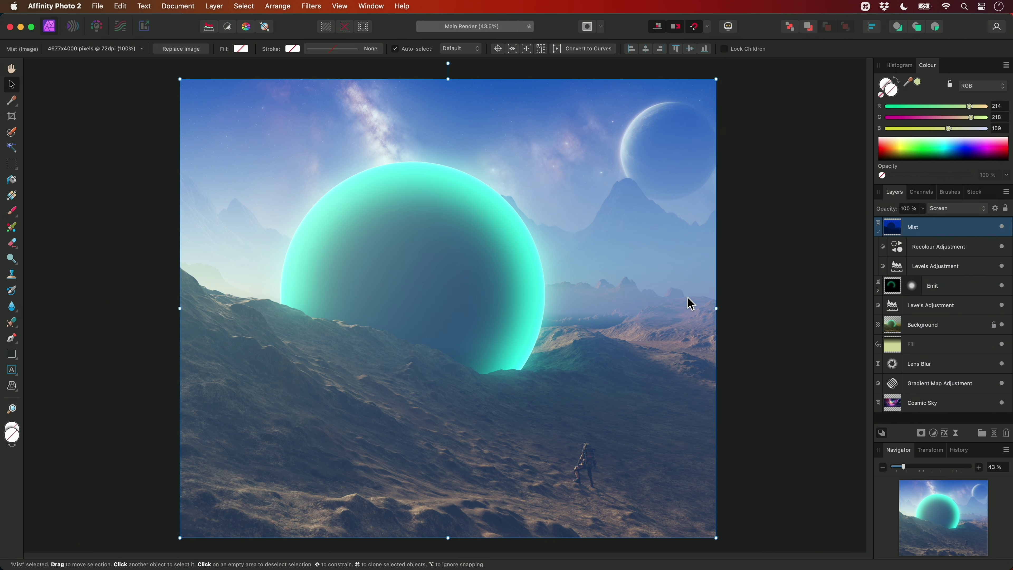
key("1")
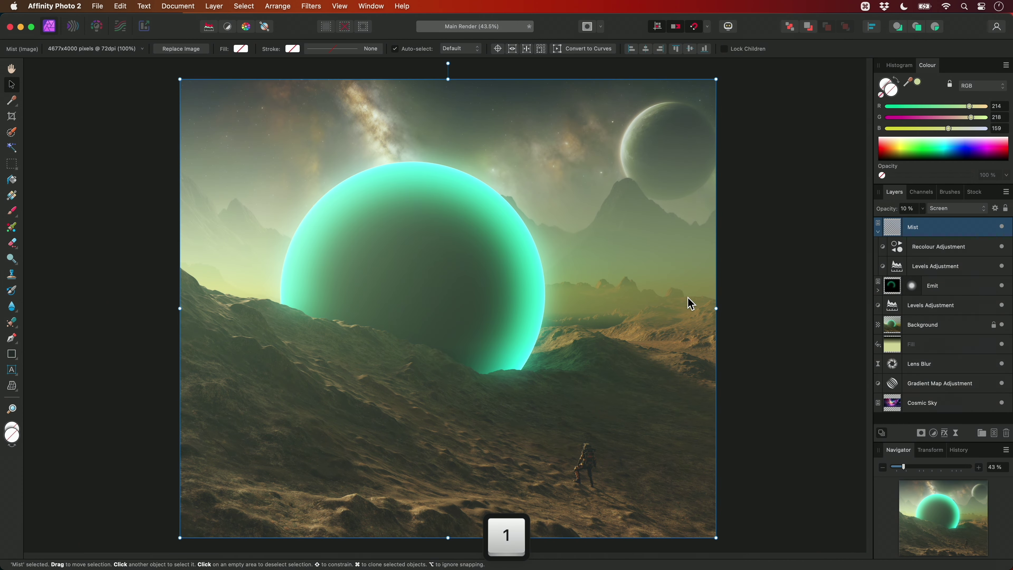
scroll(604, 297, "up", 5)
scroll(581, 293, "up", 2)
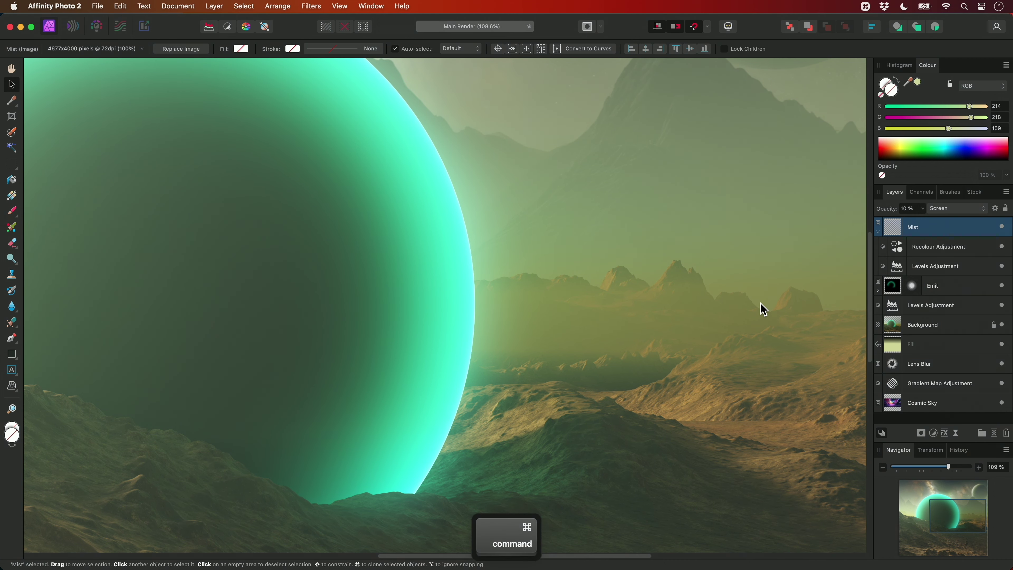
key("super+0")
Place VolumeDir.tif from the Finder folder above the Mist layer and align it exactly with the canvas
key("super+Tab")
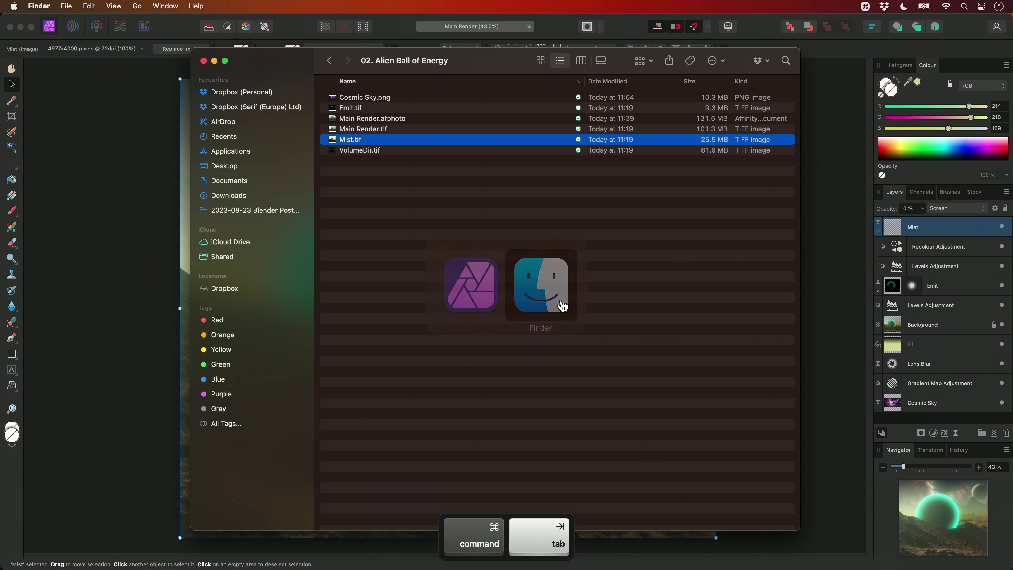
left_click(372, 152)
left_click_drag(374, 157, 532, 297)
key("super+Tab")
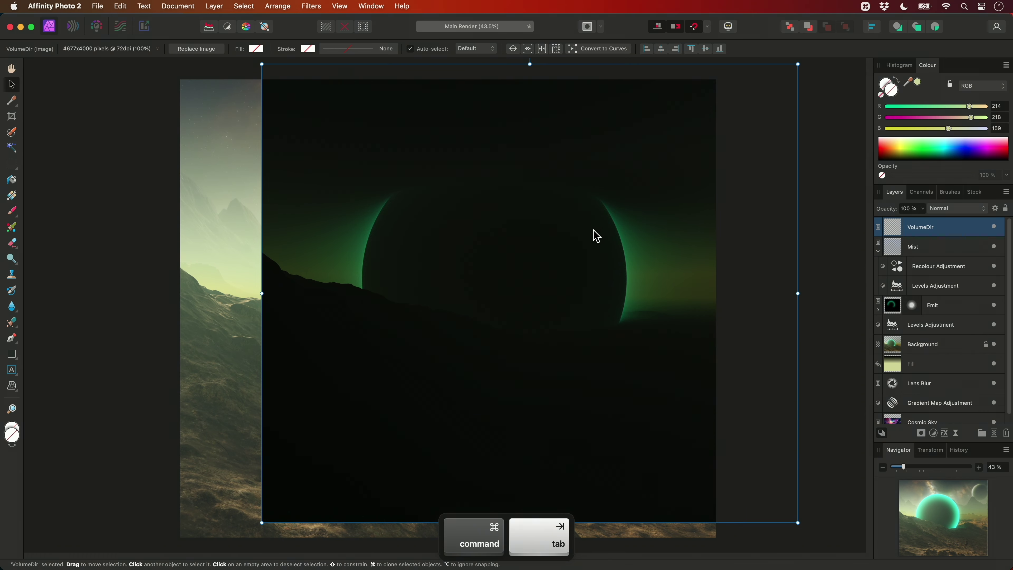
left_click_drag(595, 233, 515, 251)
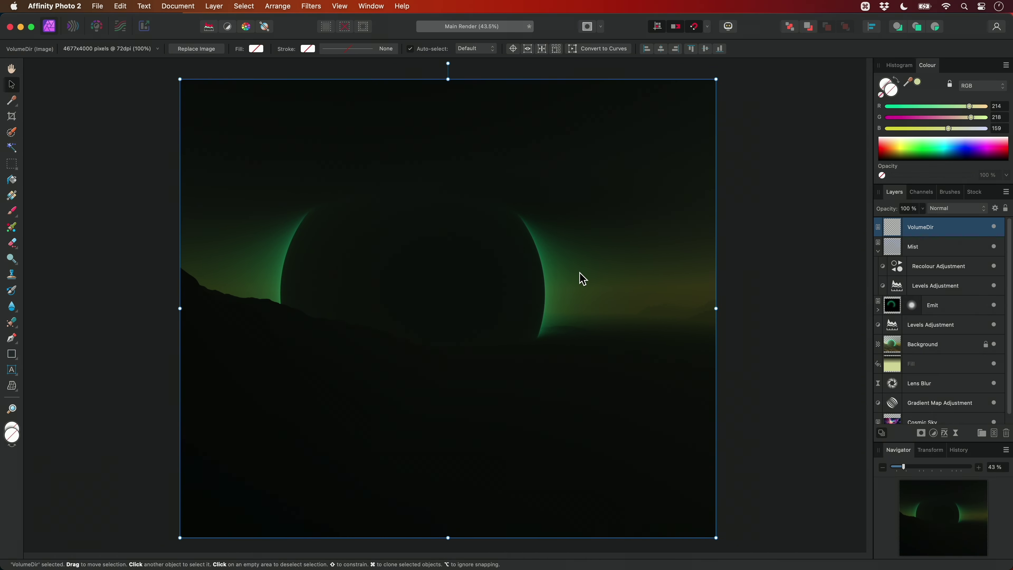
Set VolumeDir's blend mode to Screen and nest a Levels adjustment inside it with white level 50% and gamma 2
left_click(947, 210)
left_click(945, 292)
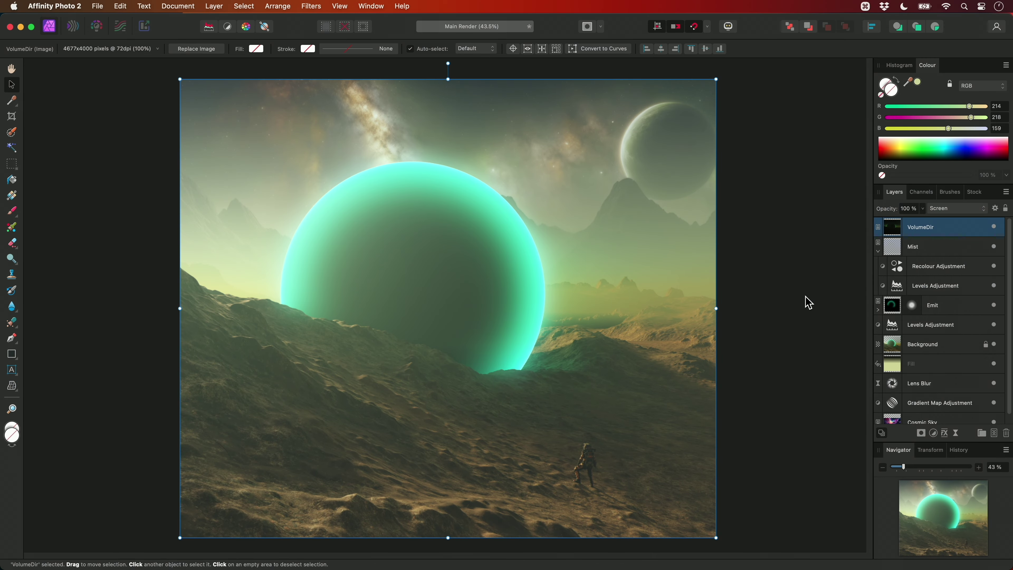
key("super+l")
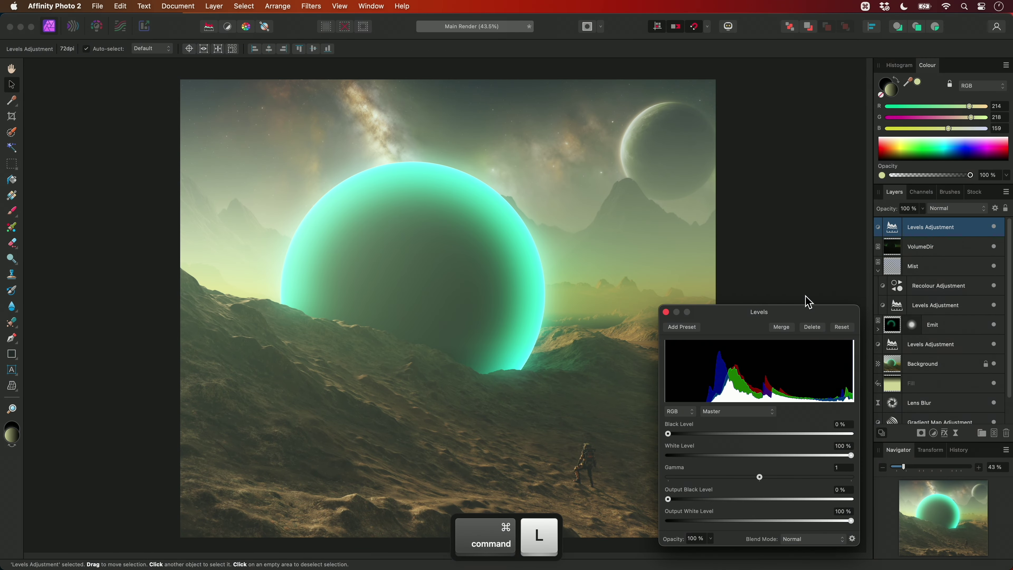
left_click_drag(938, 226, 935, 253)
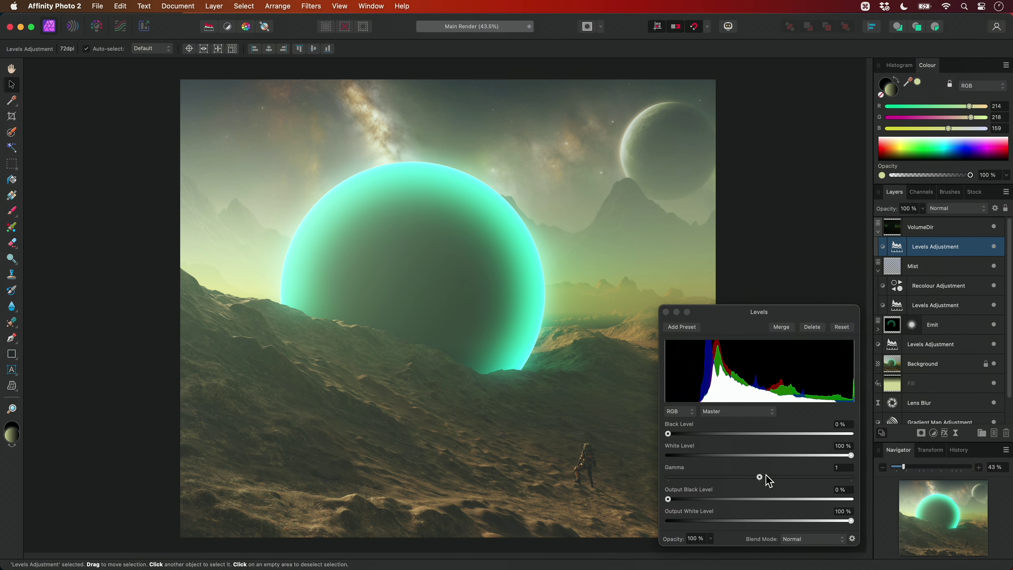
mouse_move(759, 477)
left_mouse_down()
mouse_move(853, 484)
mouse_move(822, 455)
mouse_move(759, 456)
left_mouse_up()
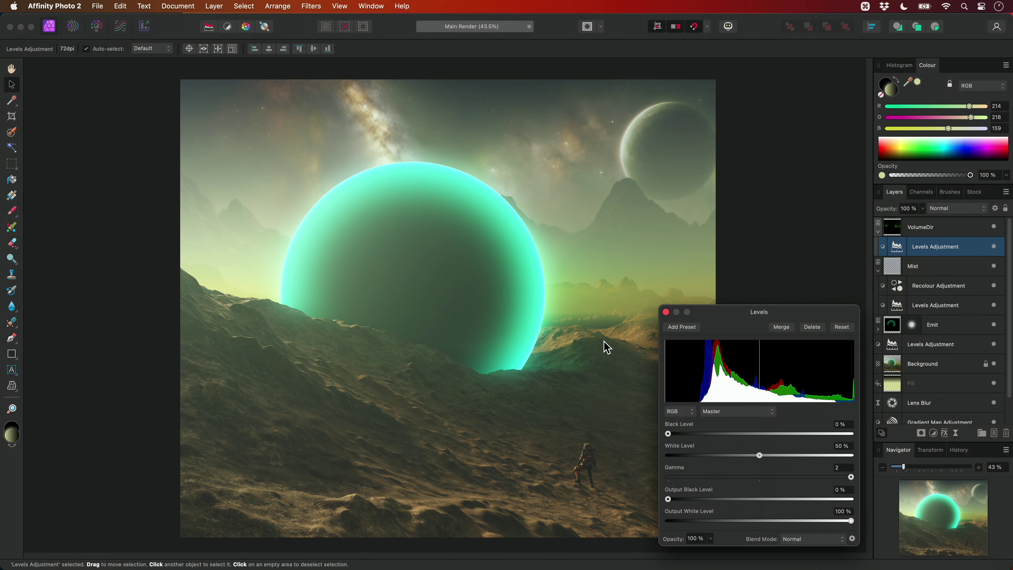
Add a Selective Colour adjustment above the VolumeDir layer and set cyan in the Reds to -100%
left_click(925, 228)
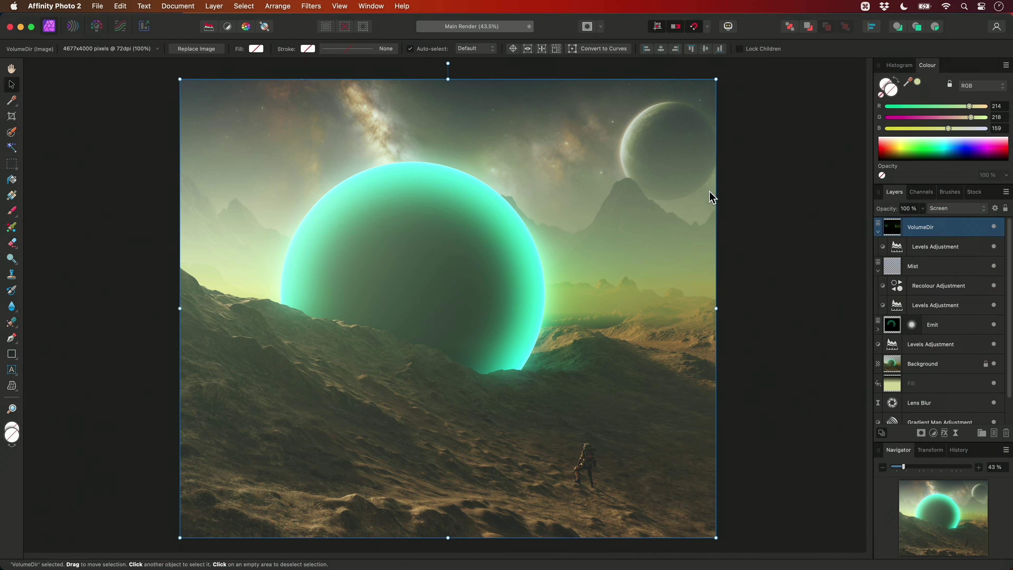
left_click(226, 9)
mouse_move(301, 144)
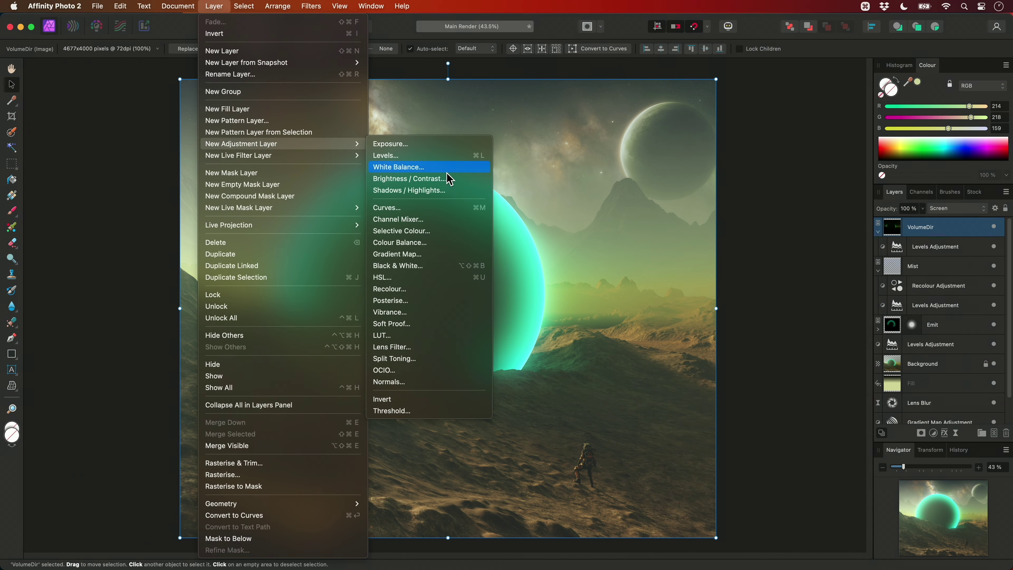
left_click(451, 231)
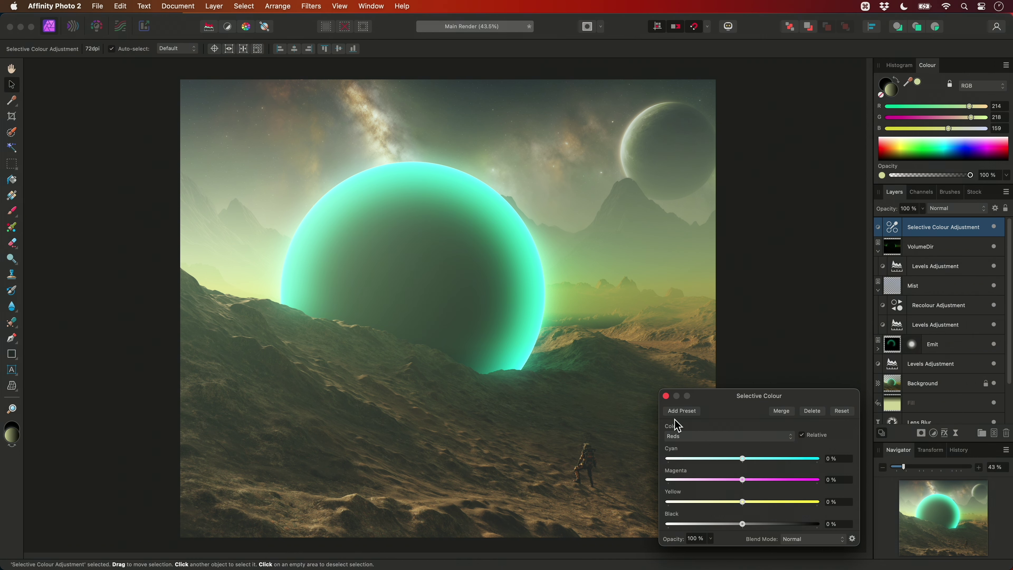
left_click_drag(743, 459, 661, 460)
scroll(610, 327, "up", 3)
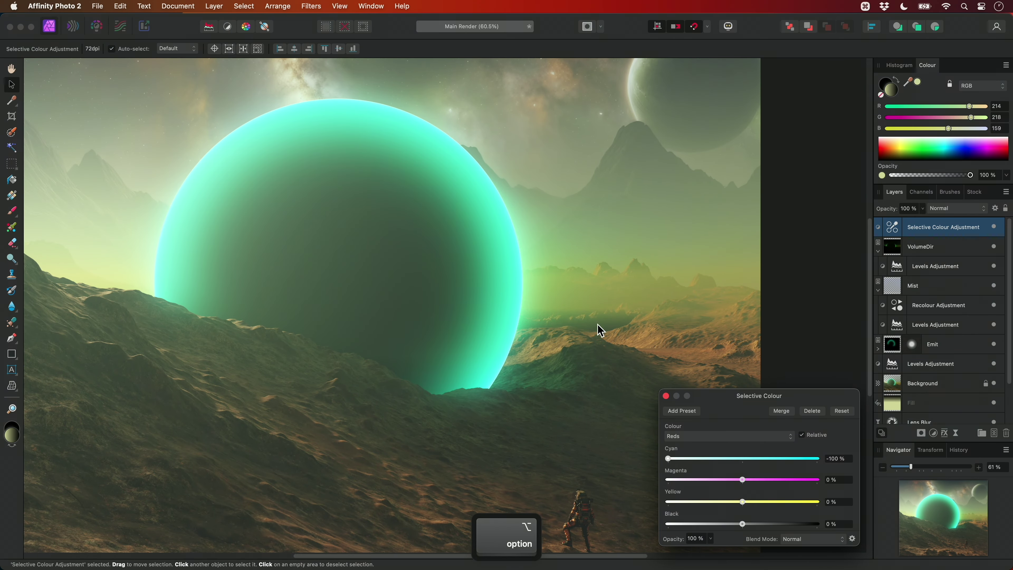
In the Selective Colour adjustment, set the Greens to cyan 100%, magenta -30% and yellow -43%
left_click(714, 437)
left_click(712, 457)
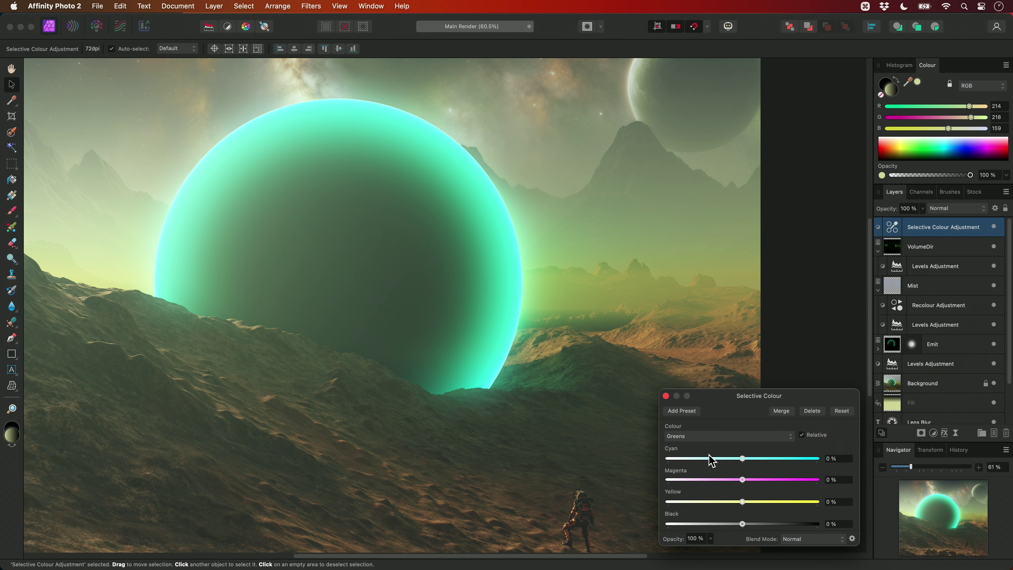
left_click_drag(712, 459, 825, 464)
left_click_drag(742, 480, 712, 508)
Set yellow in the Cyans of the Selective Colour adjustment to -100% and check the energy ball's glow
left_click(714, 436)
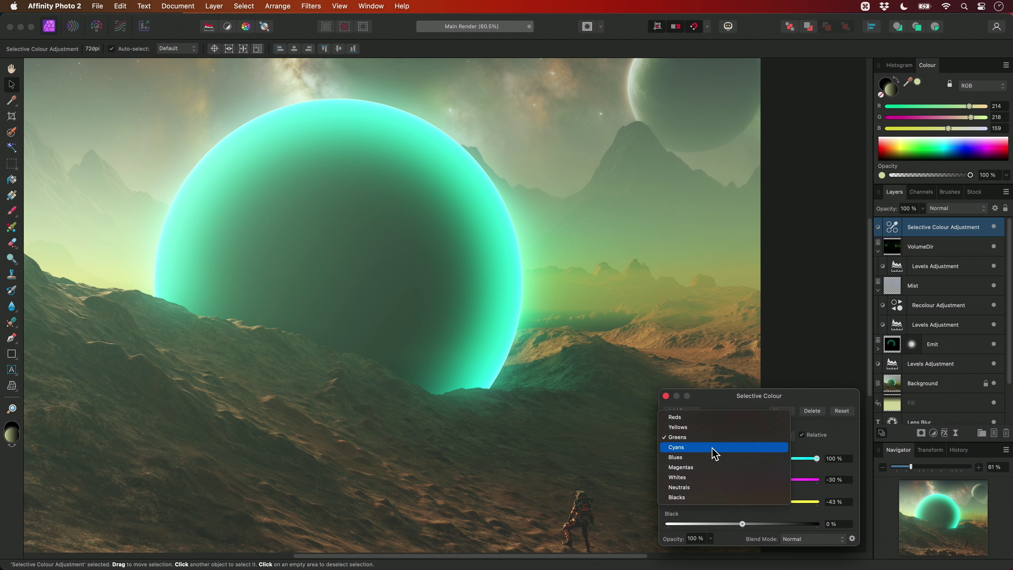
left_click(714, 454)
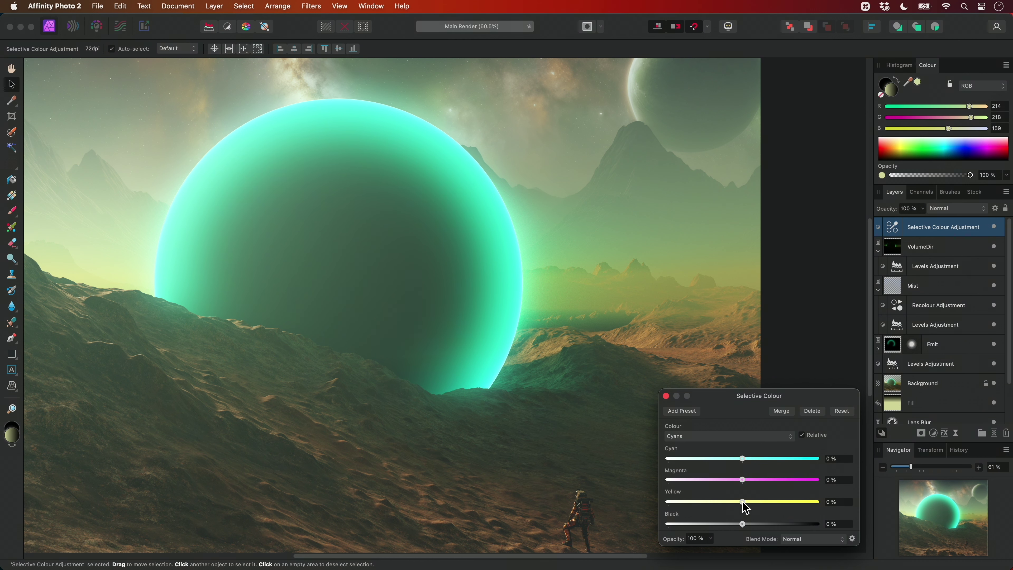
left_click_drag(742, 502, 666, 502)
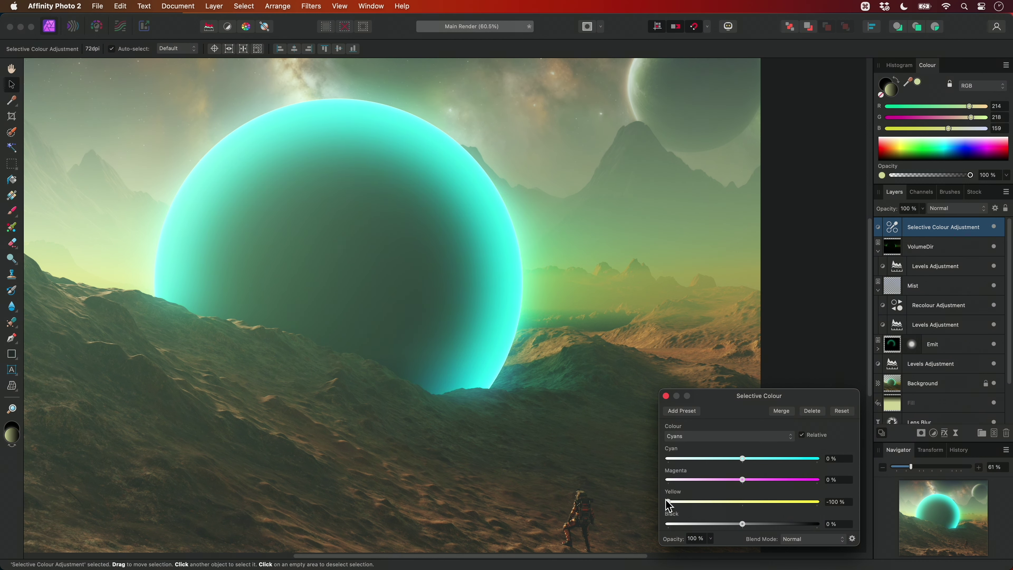
scroll(429, 242, "up", 3, "alt")
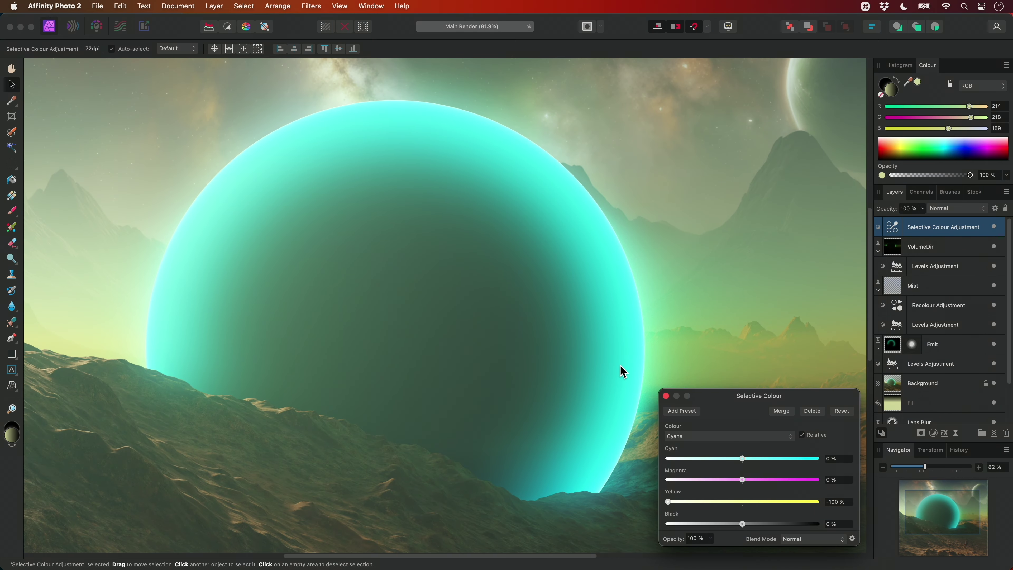
key("super+0")
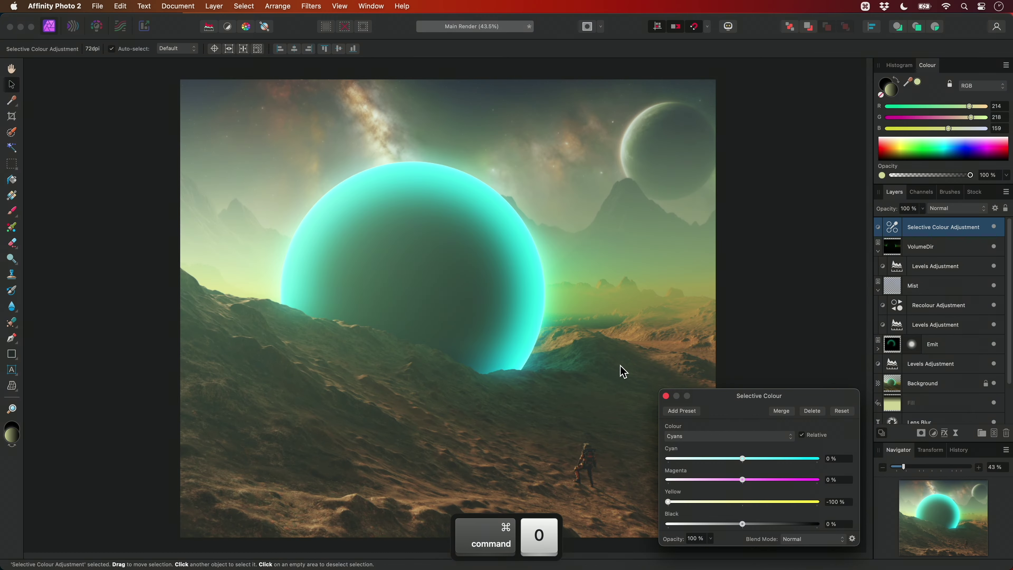
Add an HSL adjustment on top with a cyan luminosity shift of 39%, comparing HSV mode on and off and leaving it off
key("super+u")
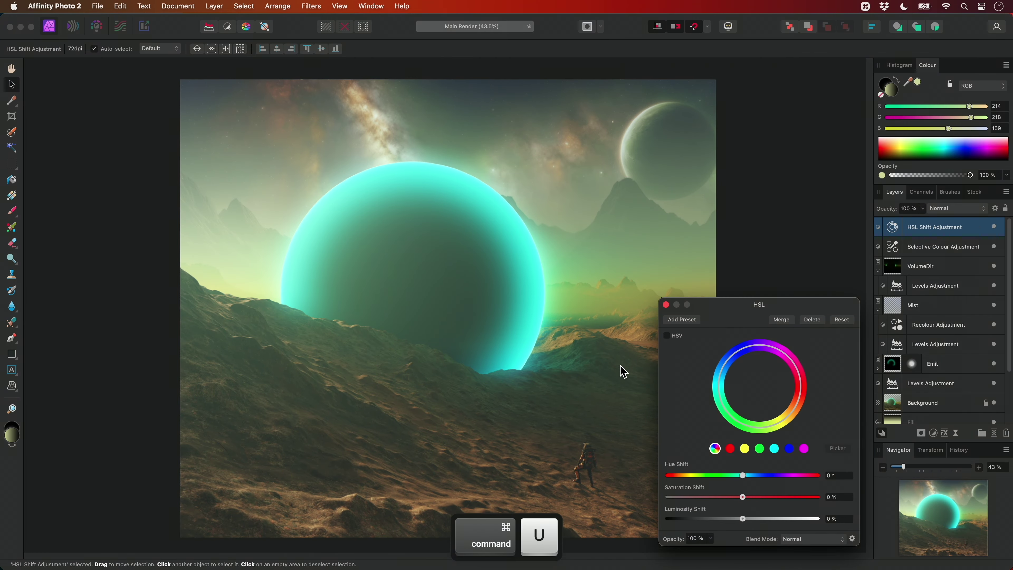
left_click(774, 448)
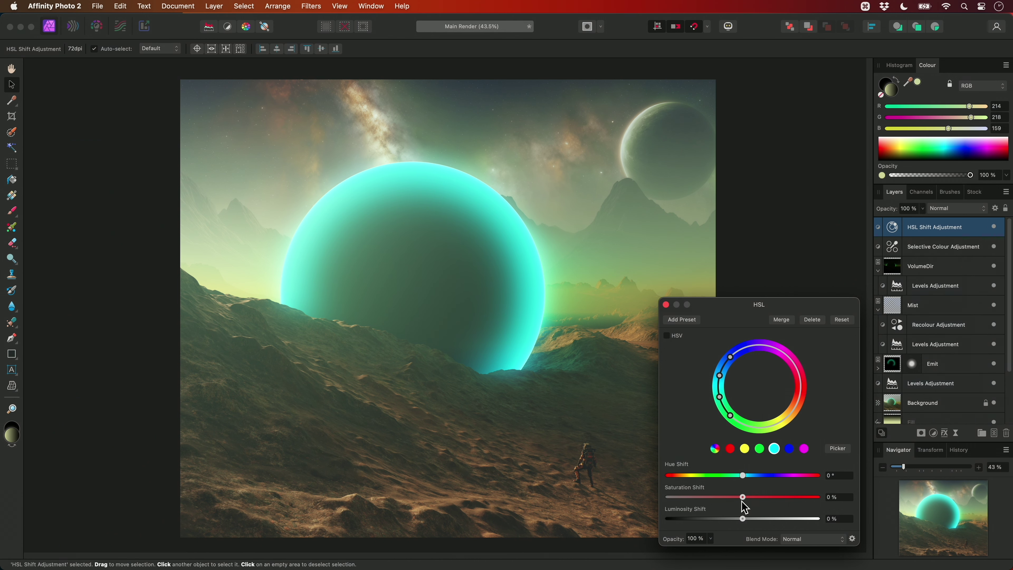
left_click_drag(742, 519, 772, 519)
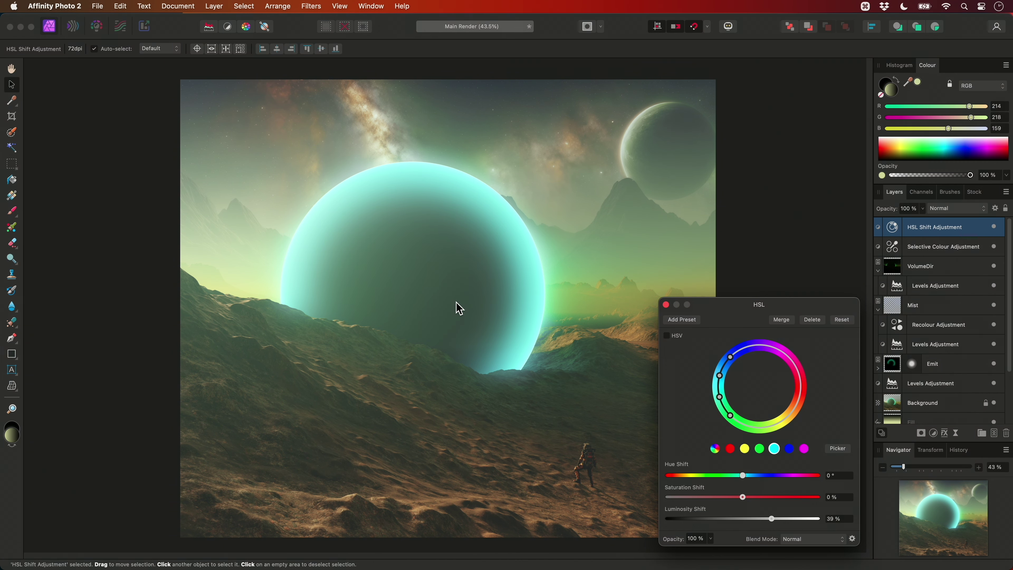
left_click(674, 338)
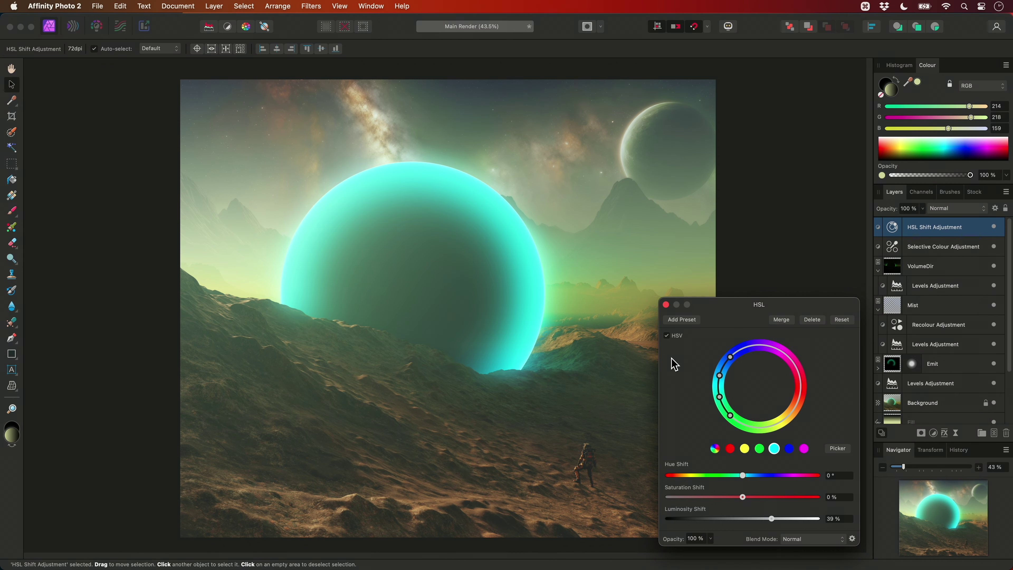
left_click(673, 338)
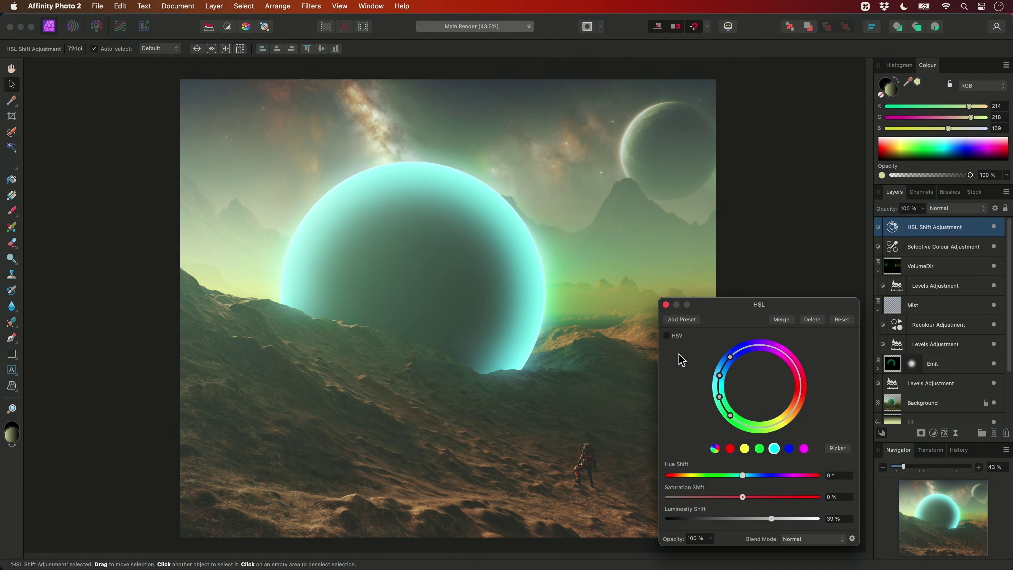
Set the luminosity shift of the yellows to 19% in the HSL adjustment and close its settings
left_click(745, 449)
left_click_drag(743, 519, 753, 518)
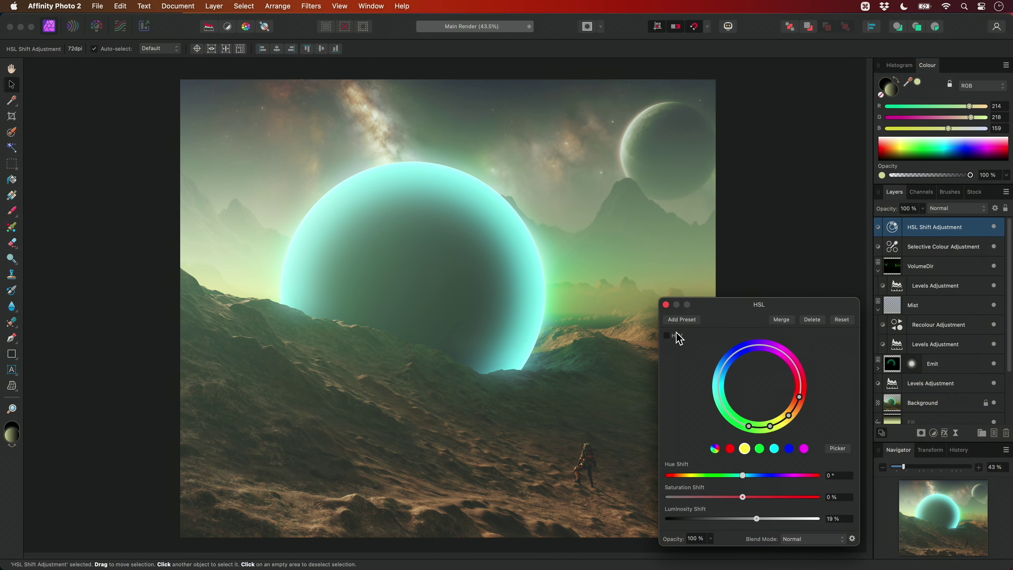
left_click(666, 305)
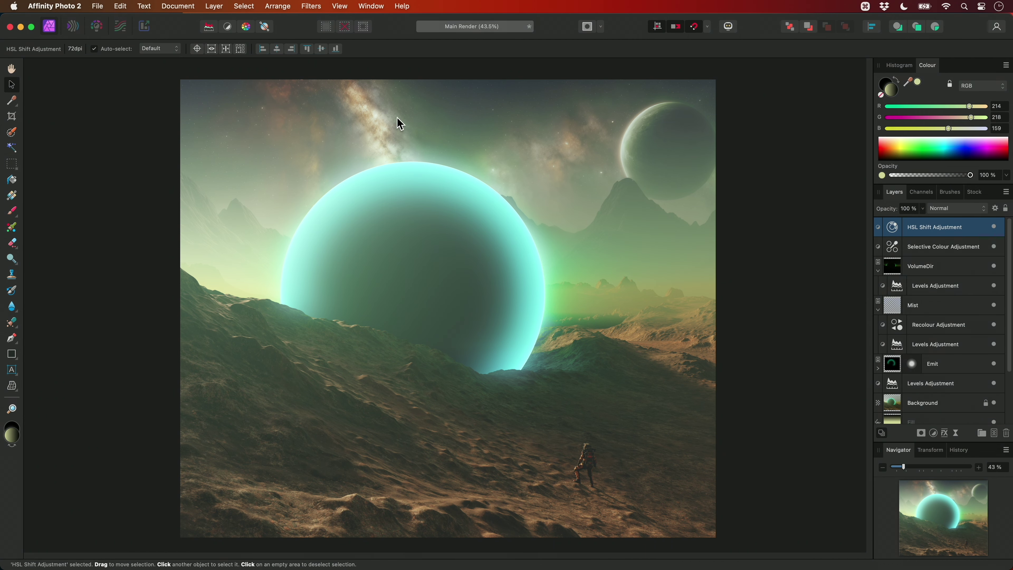
Add a White Balance adjustment on top, shifting the balance slightly towards blue and the tint slightly towards magenta
left_click(214, 6)
mouse_move(332, 145)
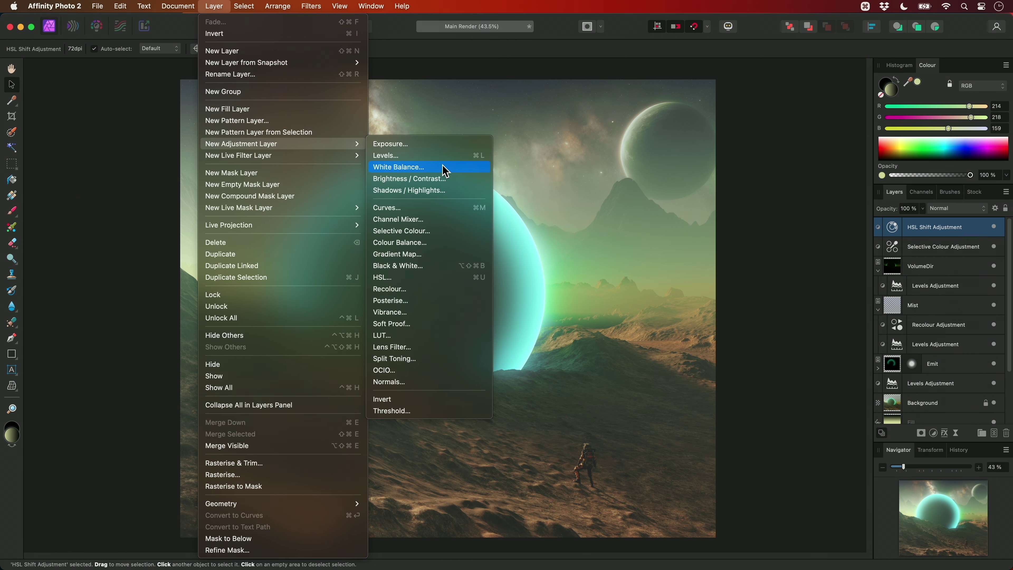
left_click(399, 167)
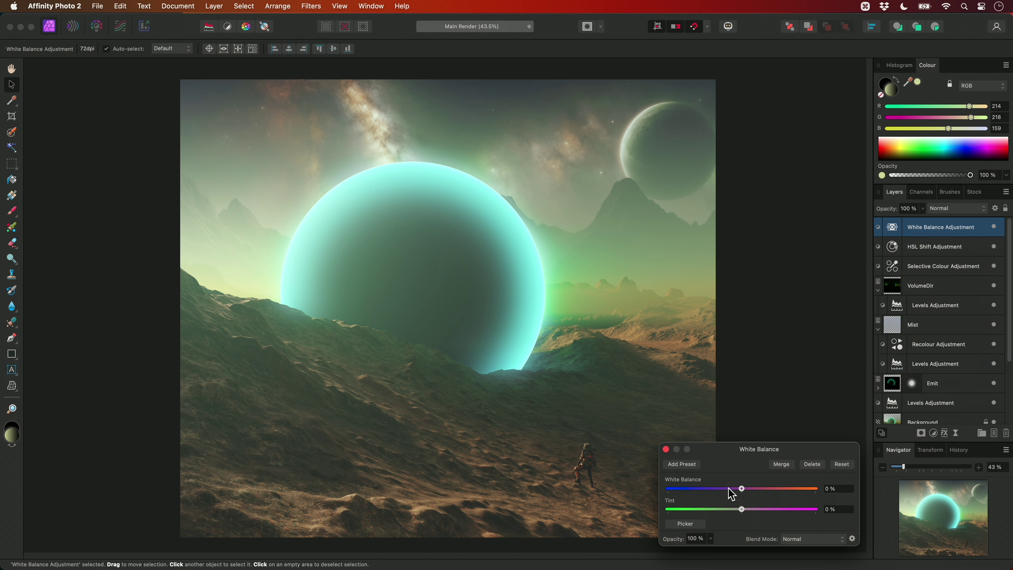
left_click_drag(741, 488, 724, 490)
left_click_drag(743, 511, 754, 511)
left_click(666, 449)
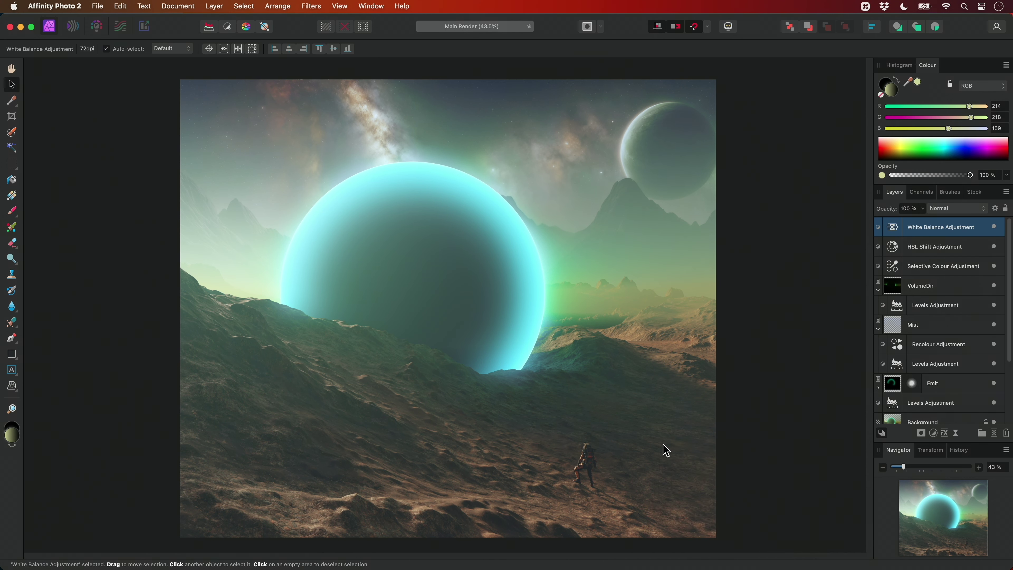
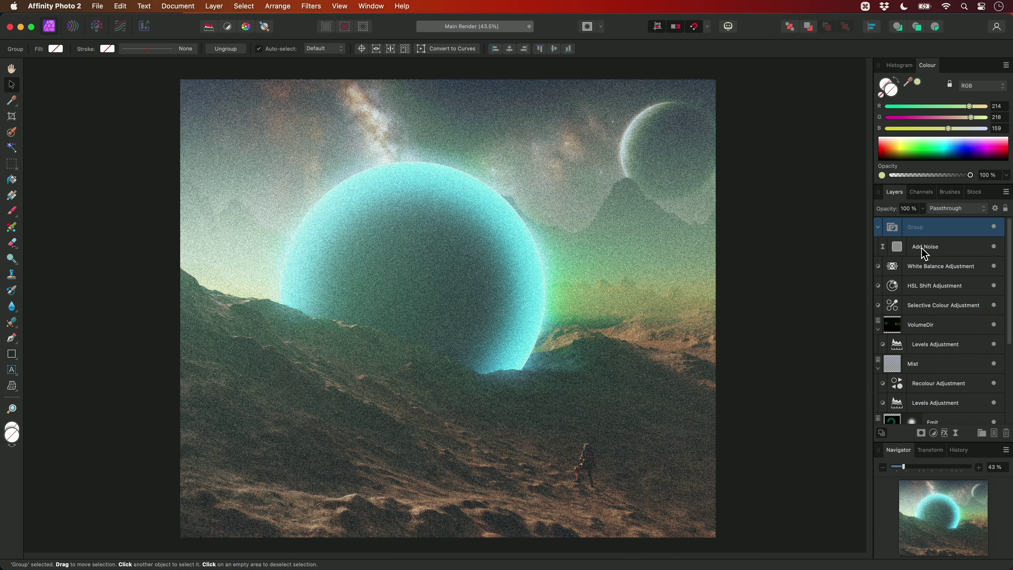
Add a live Motion Blur above the Add Noise filter inside the group, with Preserve Alpha on and a radius of 1 px
left_click(927, 250)
scroll(585, 275, "up", 20)
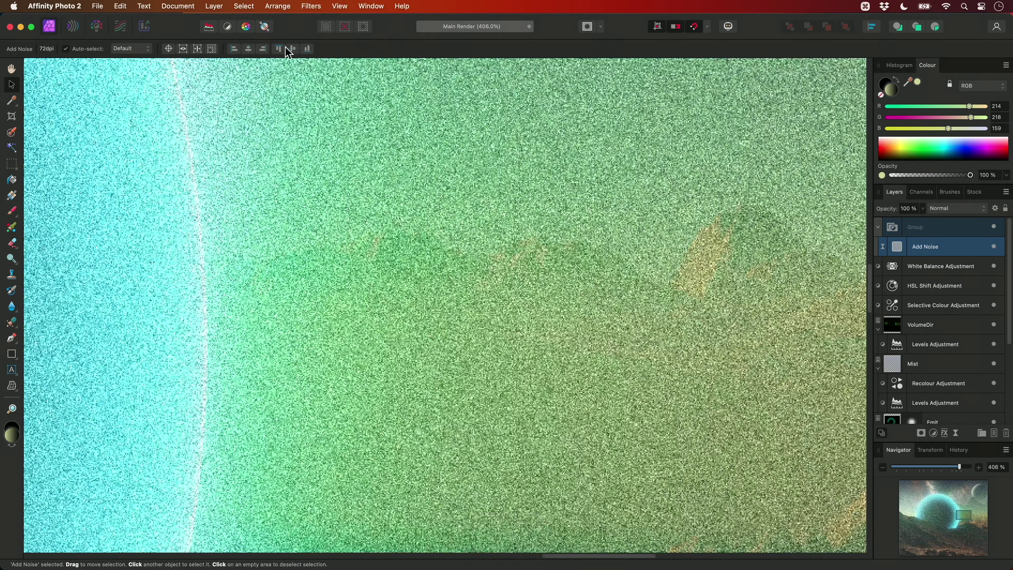
left_click(214, 6)
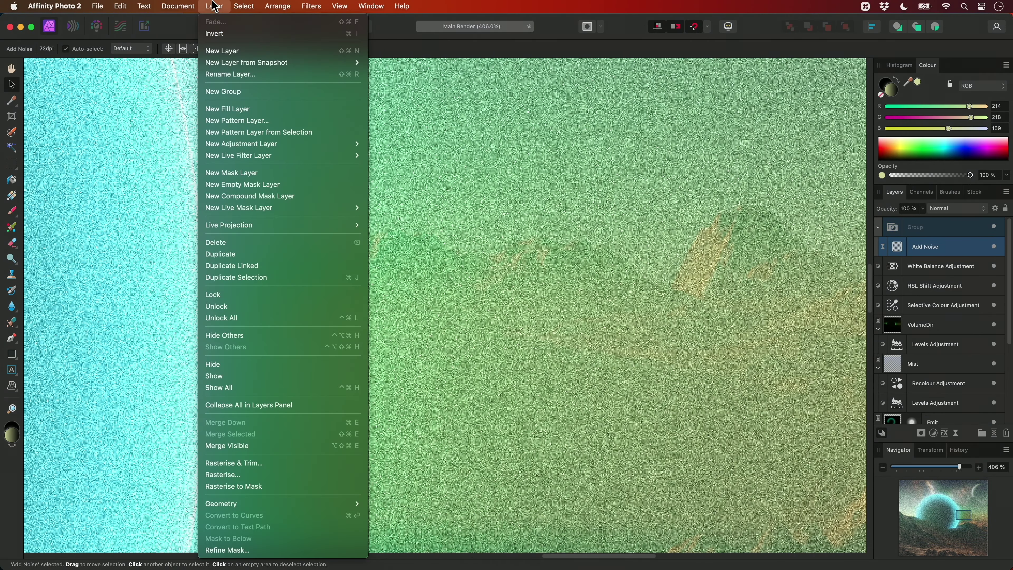
mouse_move(310, 155)
mouse_move(380, 156)
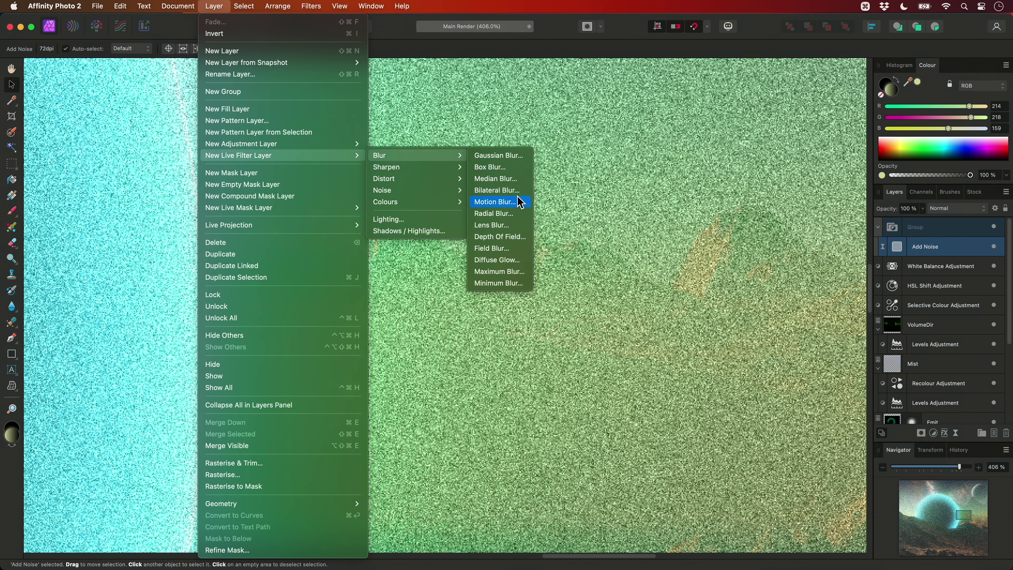
left_click(495, 201)
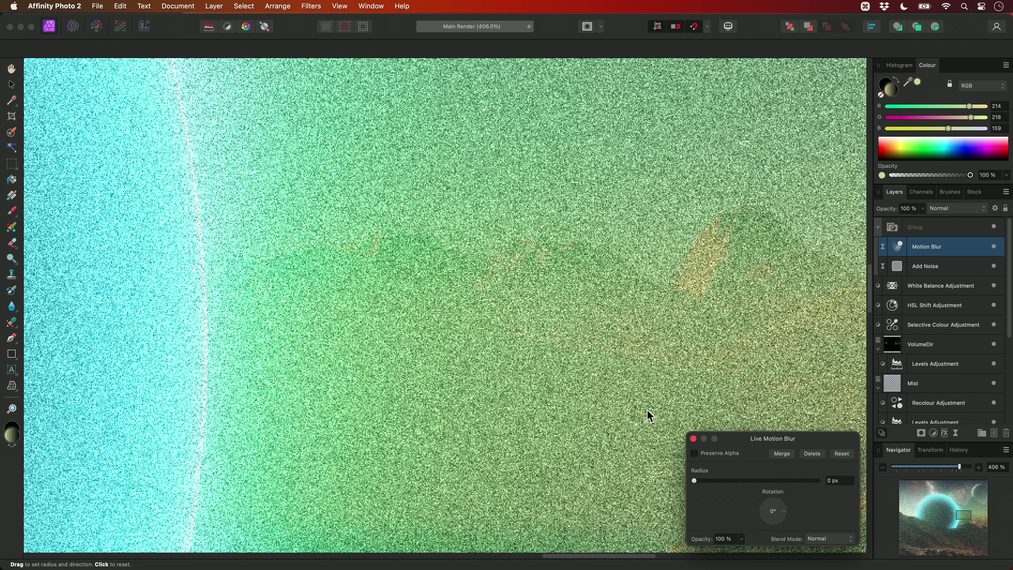
left_click(717, 456)
left_click(845, 481)
type("1")
key("Return")
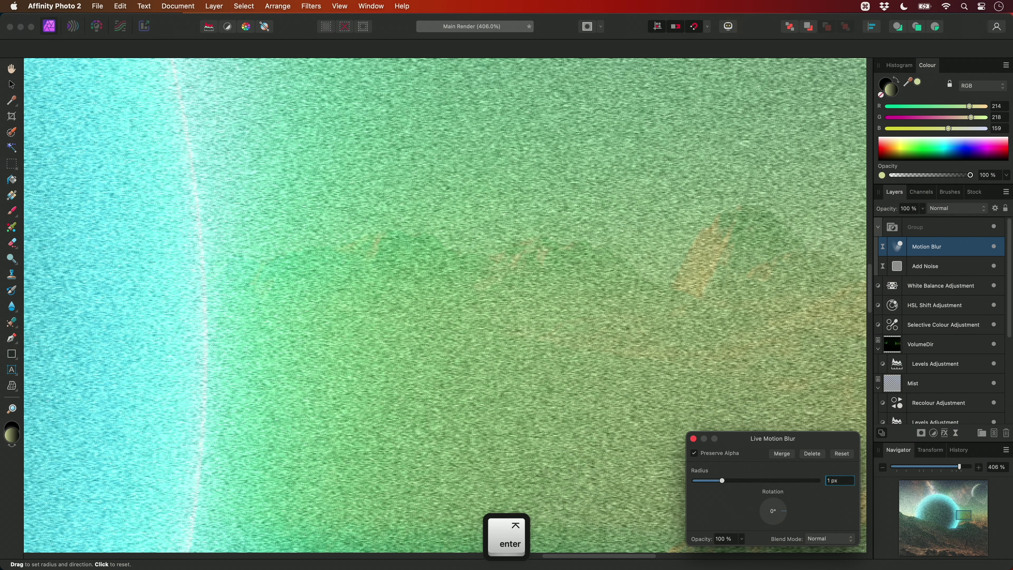
key("Escape")
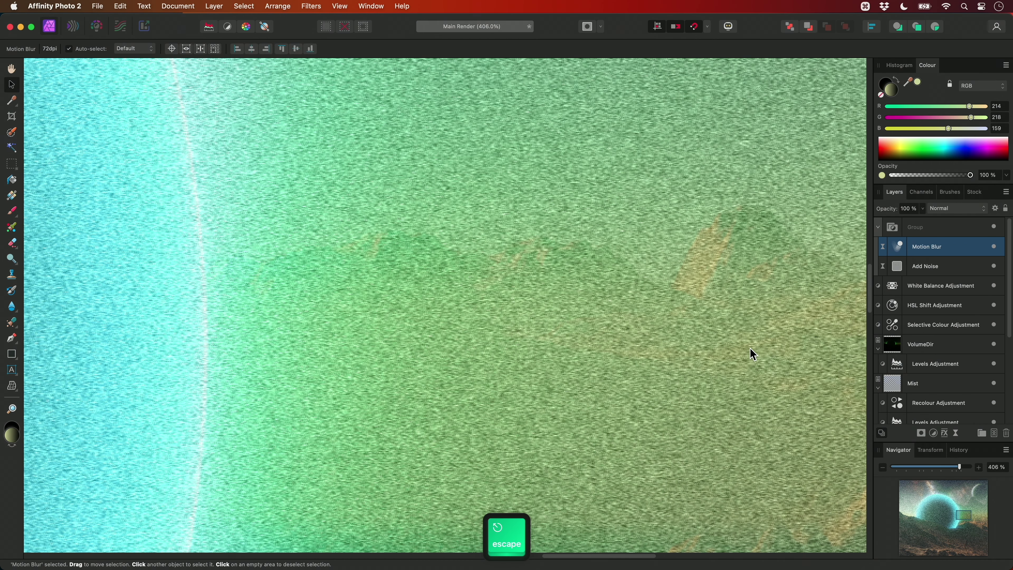
Set the noise group's opacity to 34% and inspect the grain along the energy ball's edge up close
left_click(926, 228)
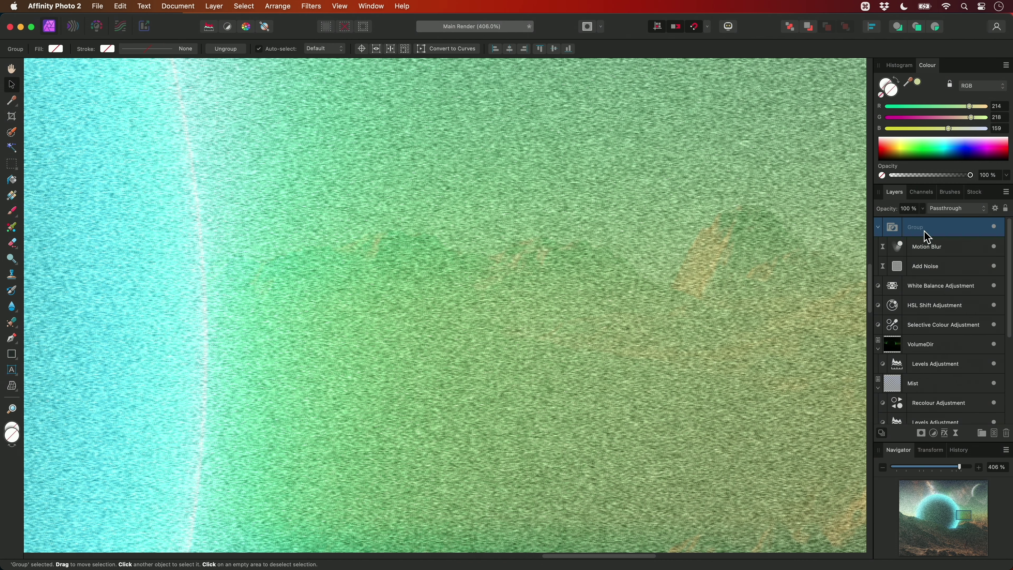
left_click_drag(922, 209, 865, 227)
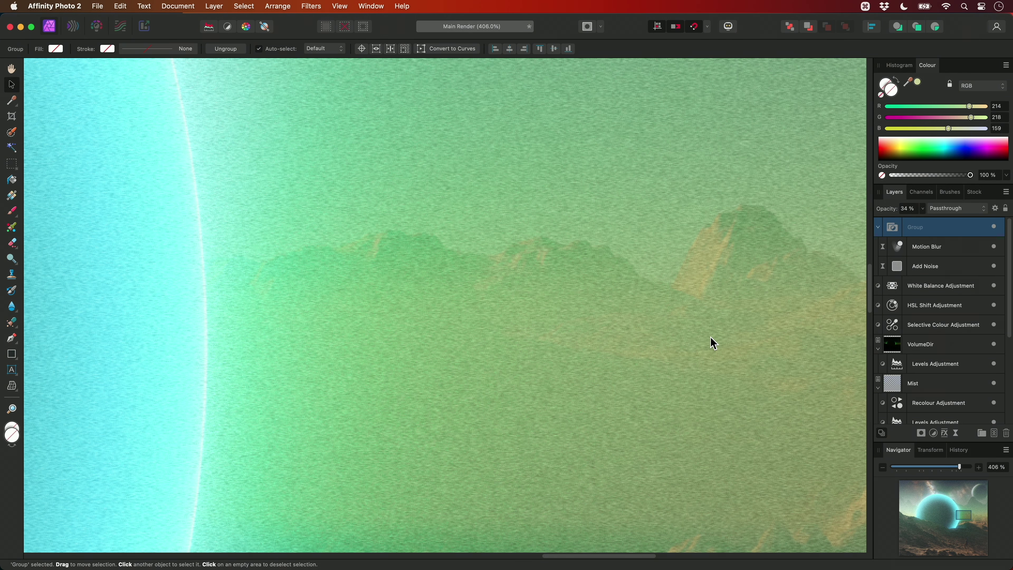
scroll(714, 344, "left", 10)
scroll(714, 344, "down", 5)
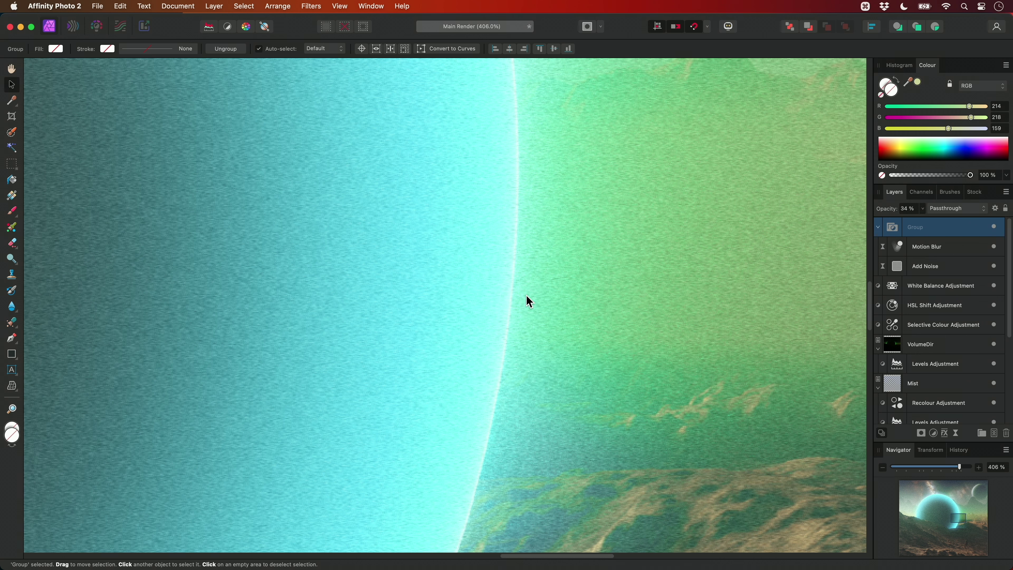
In the noise group's blend ranges, slope the underlying composition range linearly down to 0% output at 100% input, and check the grain
left_click(995, 208)
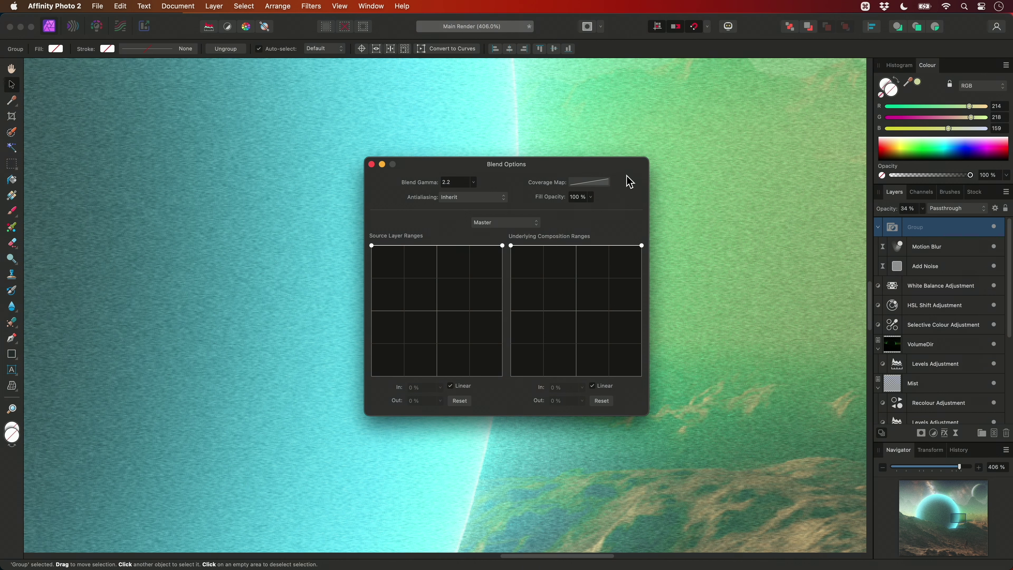
left_click_drag(630, 181, 957, 108)
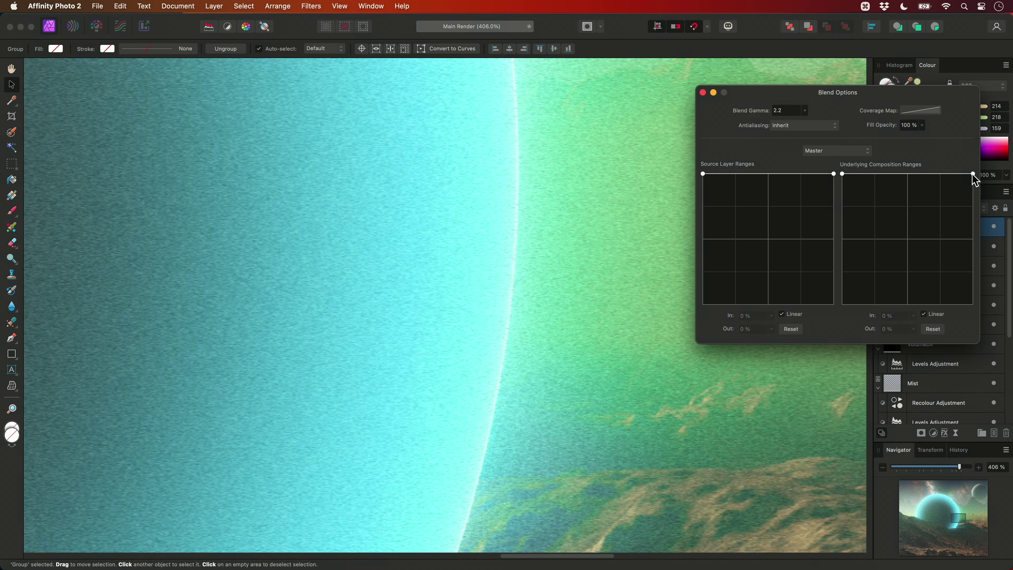
left_click_drag(973, 174, 978, 321)
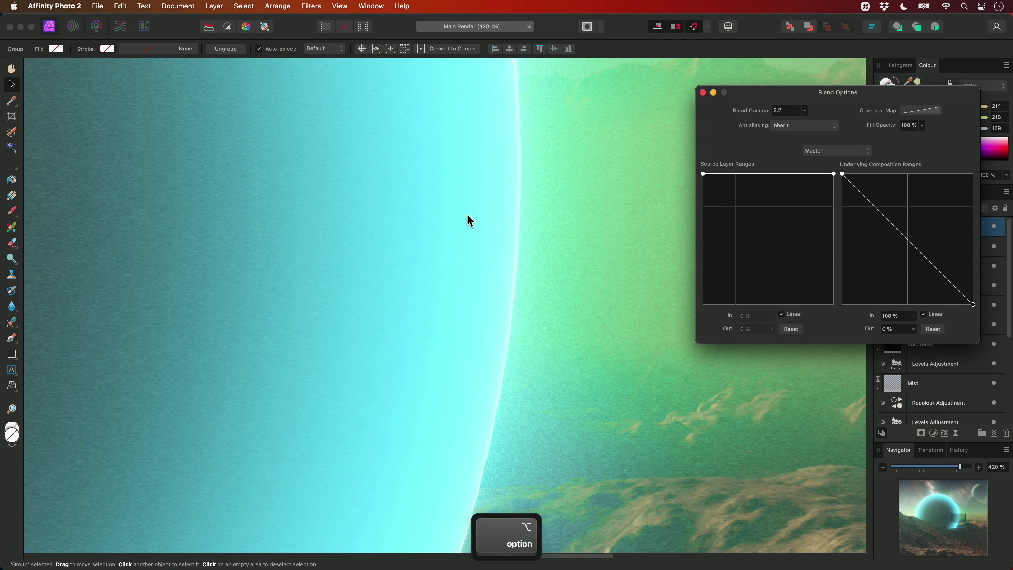
scroll(477, 214, "up", 3)
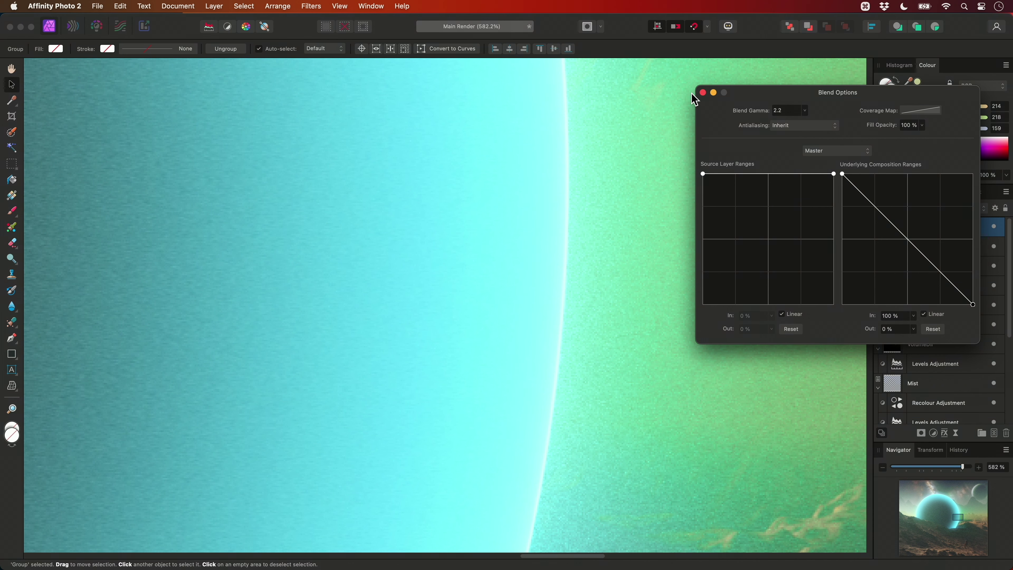
left_click(703, 93)
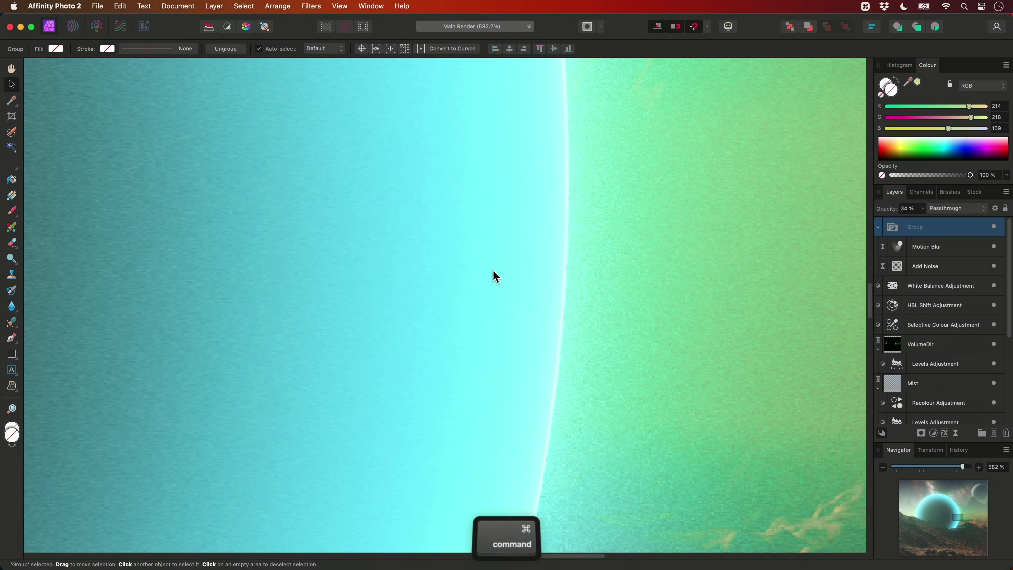
key("super+1")
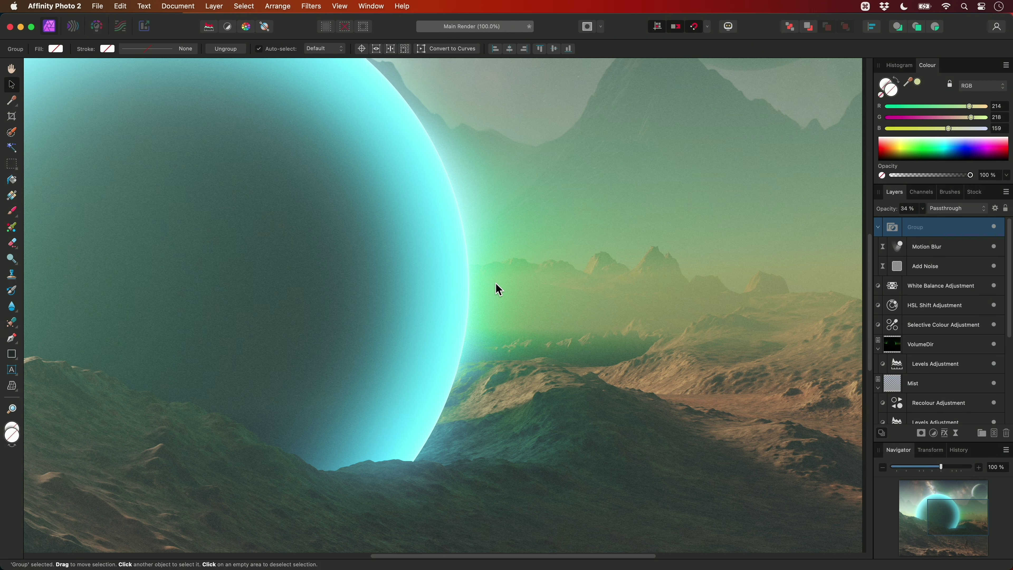
key("super+0")
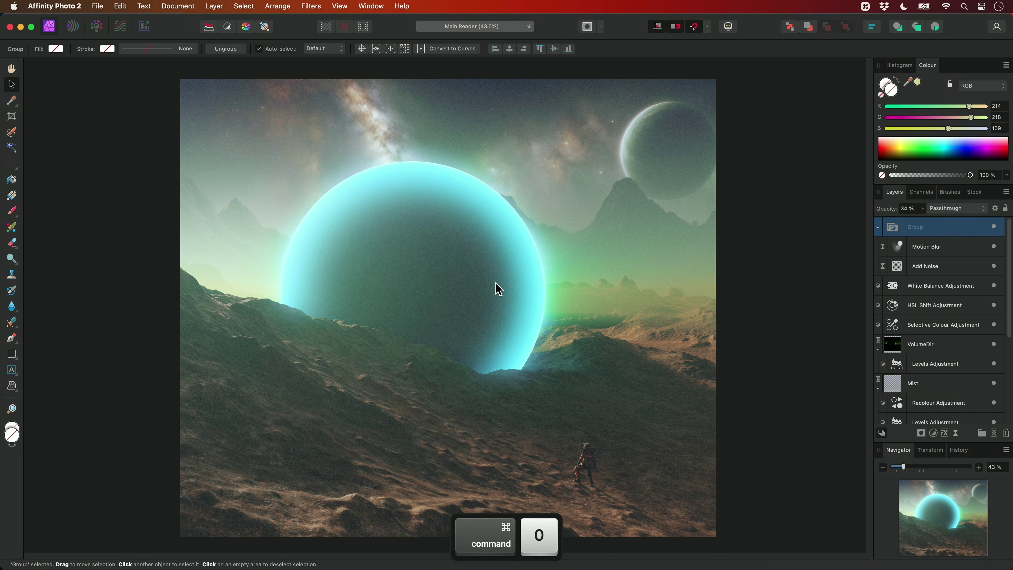
Add a Brightness / Contrast adjustment on top with brightness 8% and contrast 23%, and close its settings
left_click(220, 6)
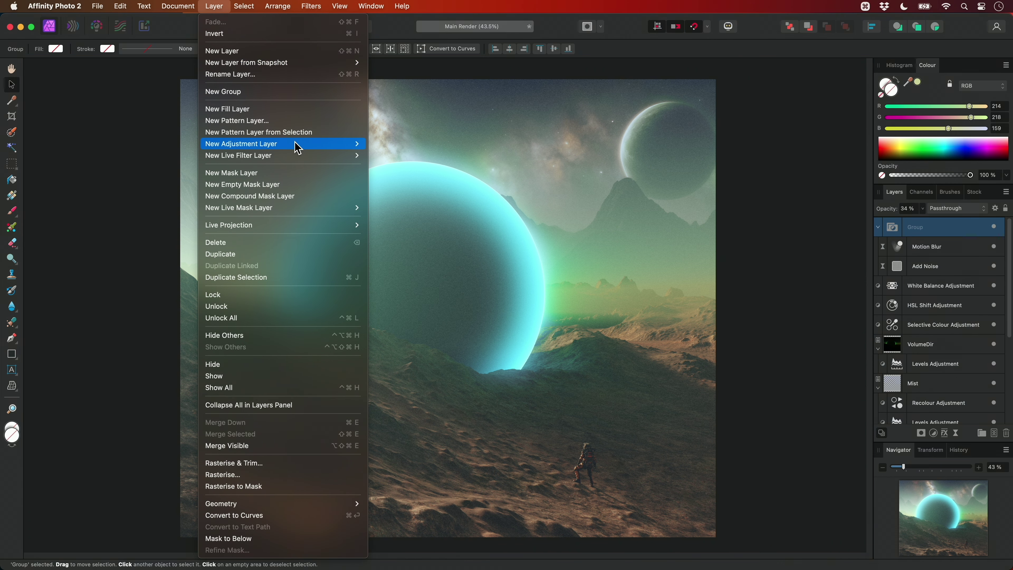
mouse_move(296, 145)
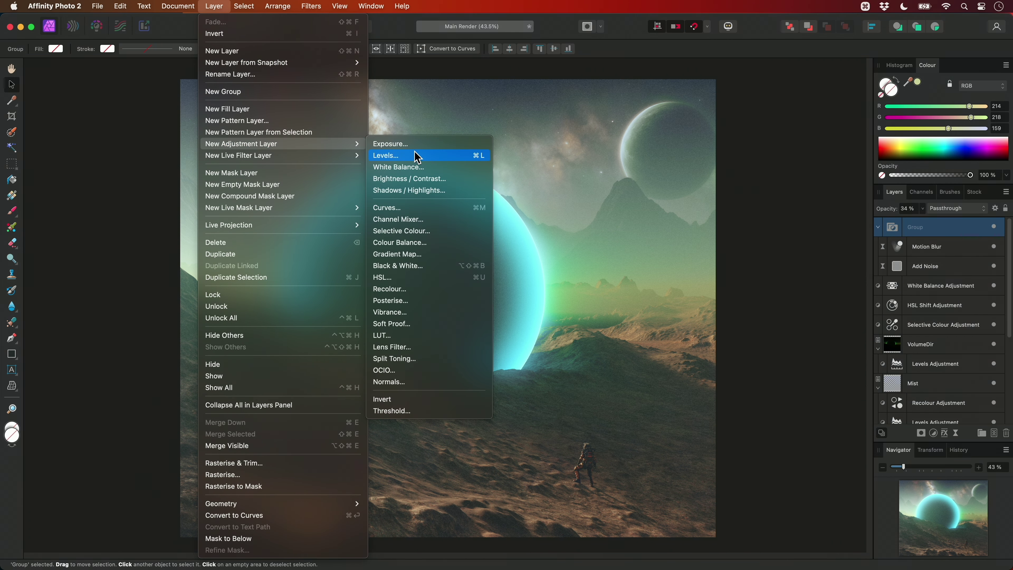
left_click(451, 183)
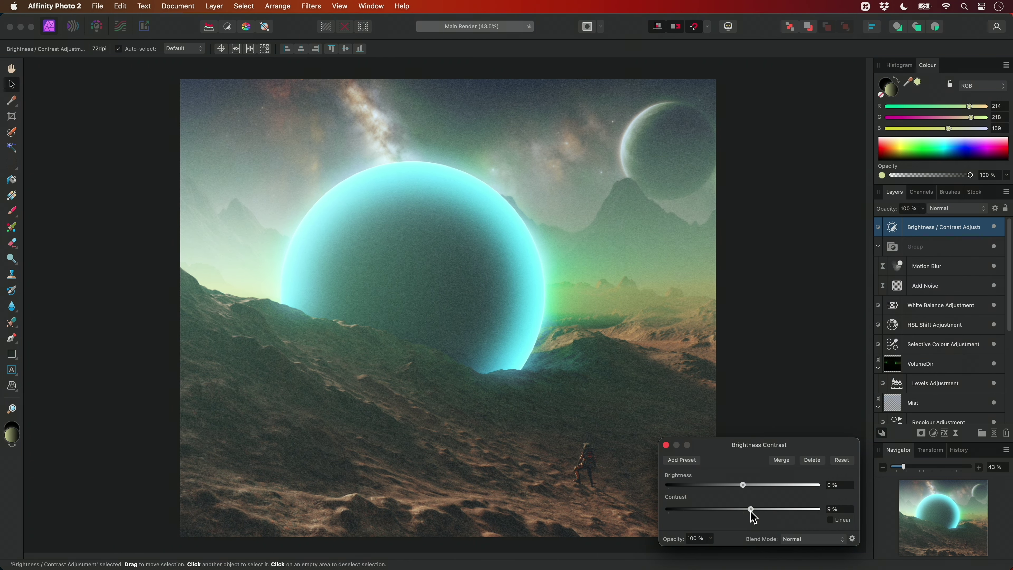
left_click_drag(751, 512, 760, 512)
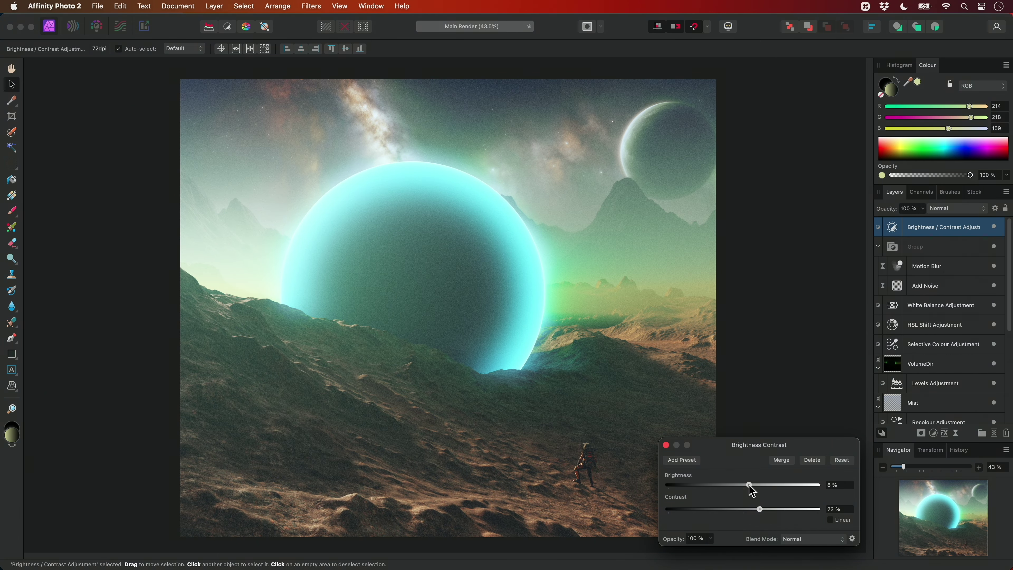
left_click(666, 444)
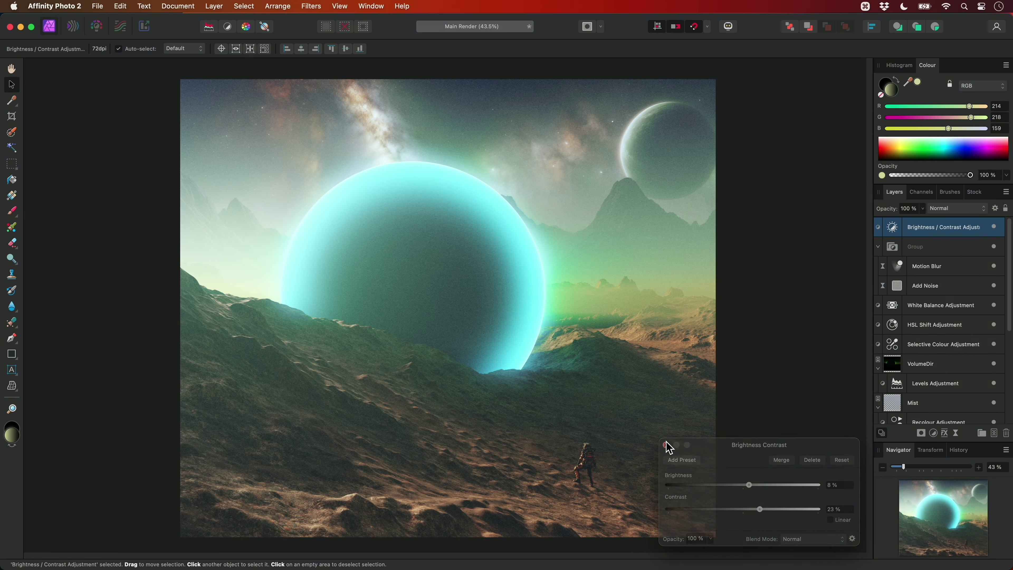
Examine the unlit wall torches beside the archways of the Gothic Scene up close
key("h")
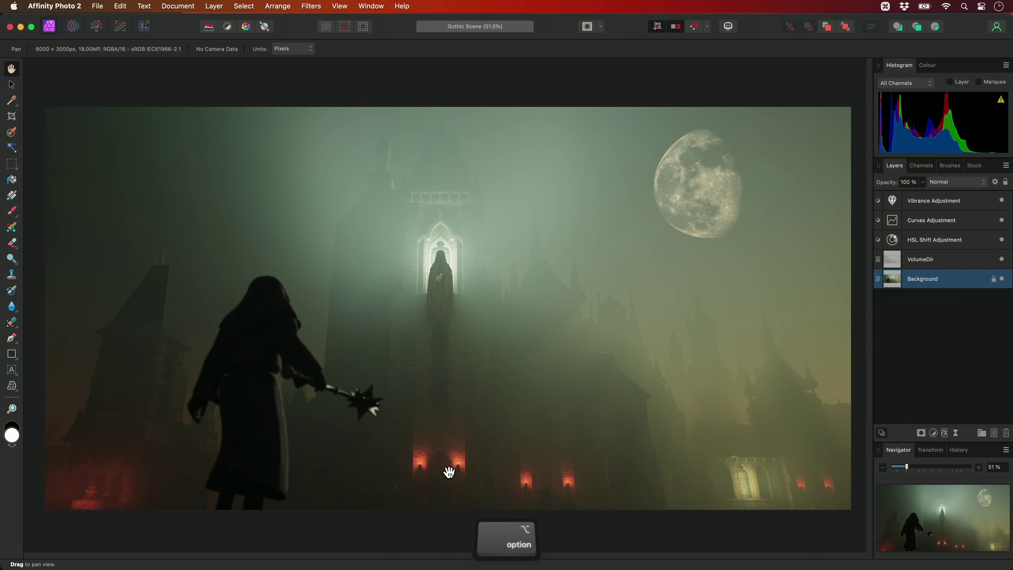
scroll(421, 477, "up", 10)
scroll(372, 439, "up", 10)
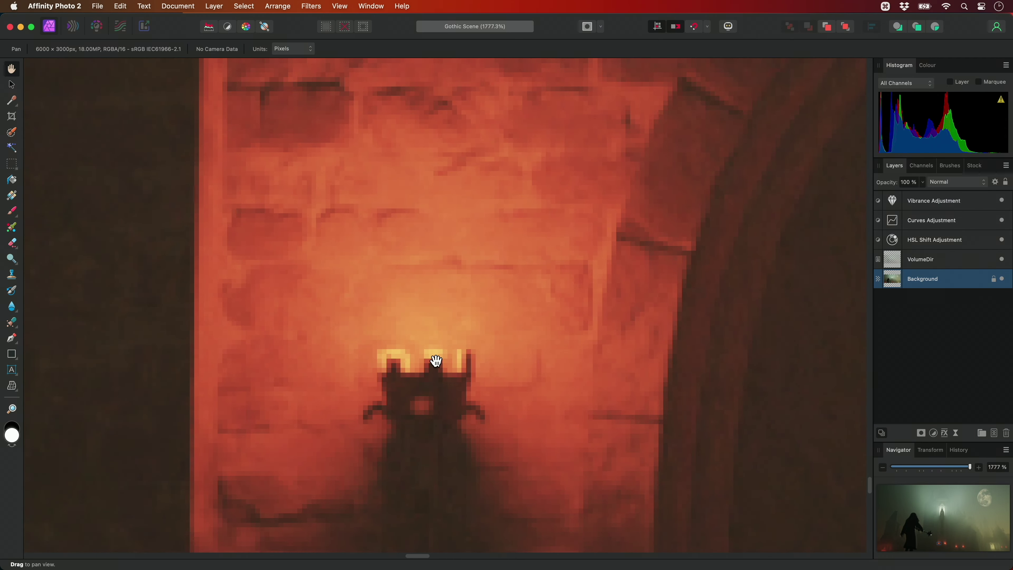
scroll(435, 362, "left", 5)
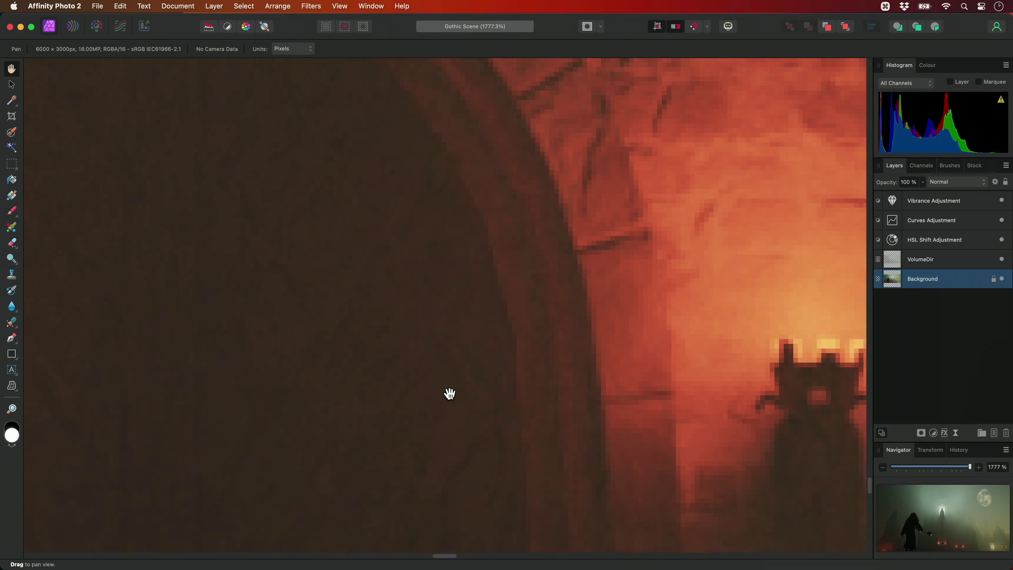
scroll(520, 369, "down", 10)
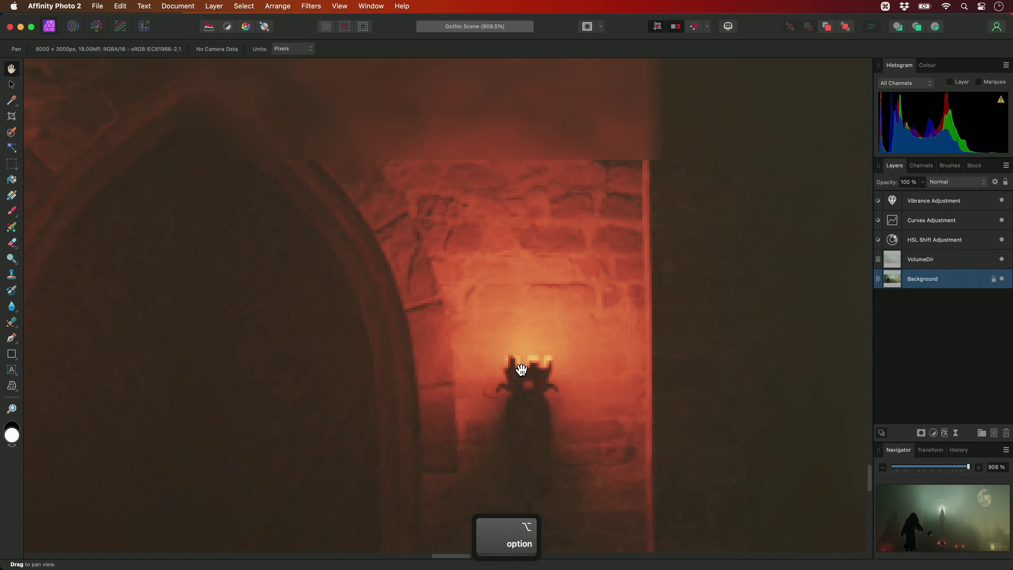
scroll(615, 369, "up", 4)
scroll(444, 409, "up", 4)
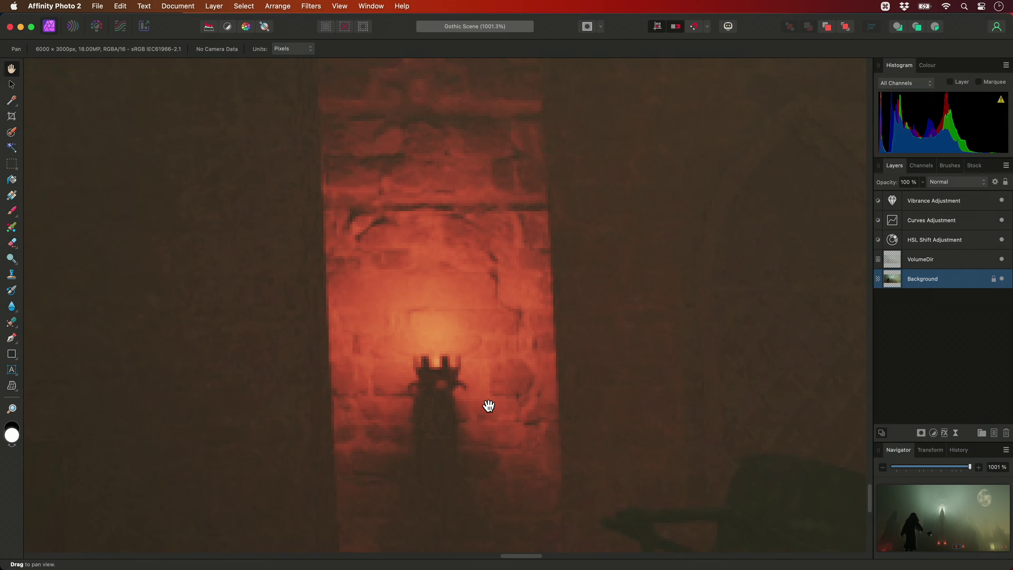
scroll(488, 407, "right", 15)
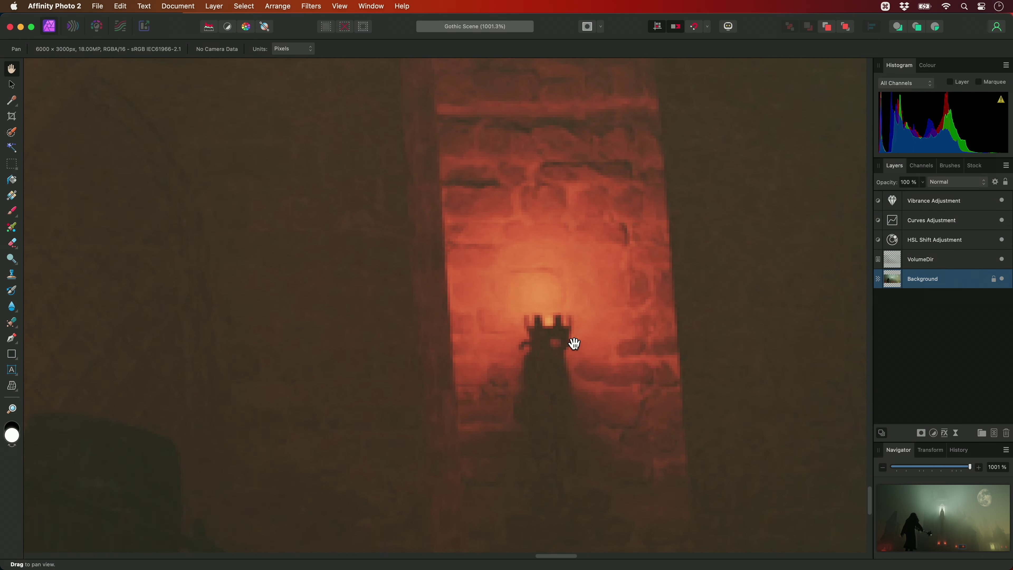
key("super+0")
Switch to Finder and preview Flames.tif in the 03. Masking folder
key("super+Tab")
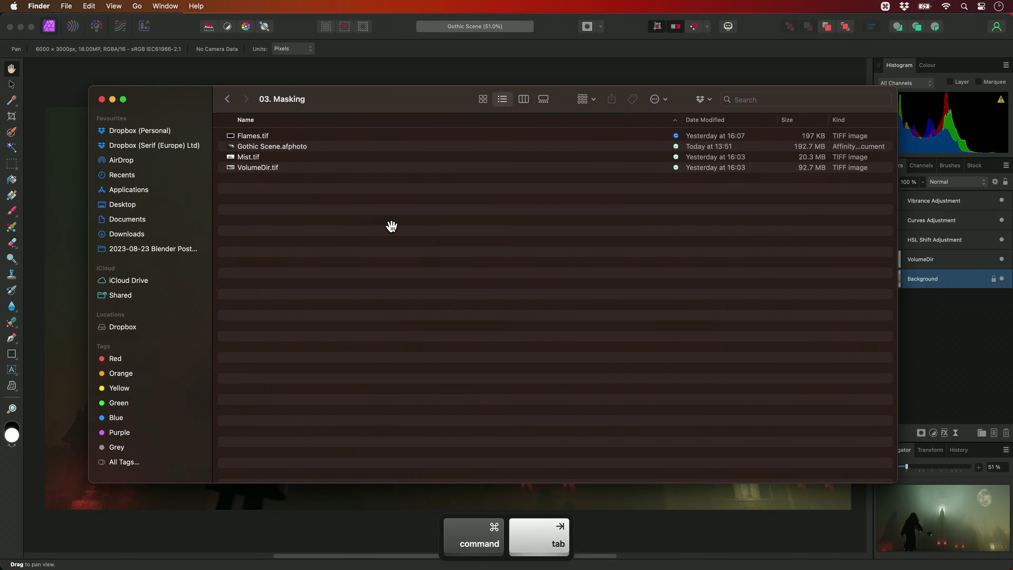
left_click(277, 138)
key("space")
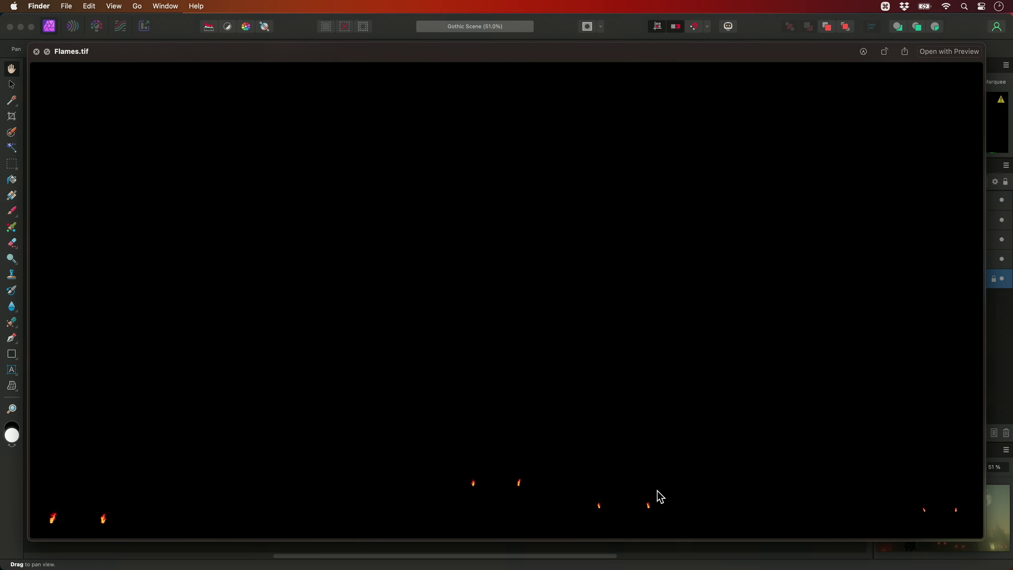
key("space")
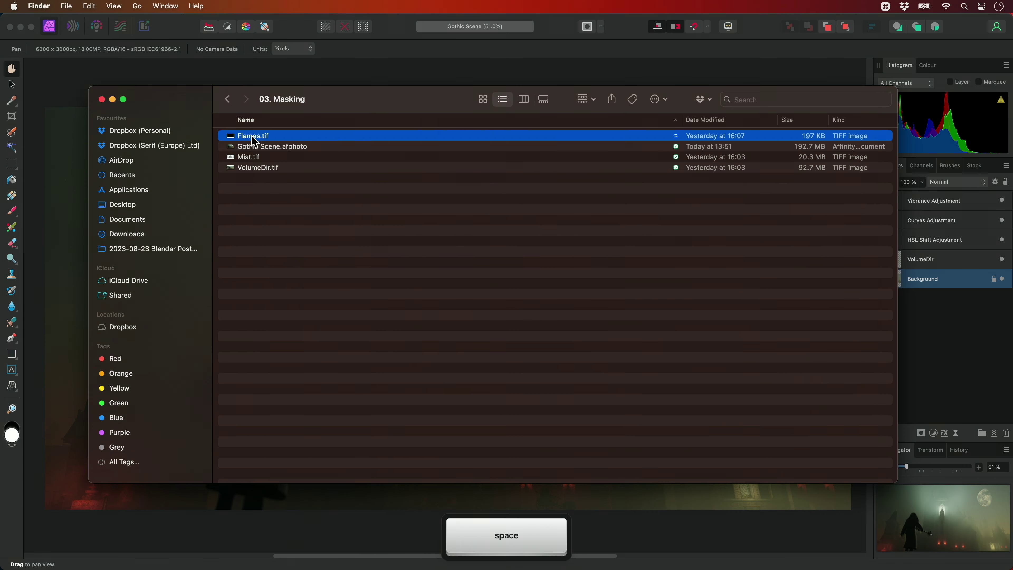
Switch back to Affinity Photo, place Flames.tif directly above the Background layer and align it with the canvas edges
key("super+Tab")
left_click_drag(254, 141, 454, 280)
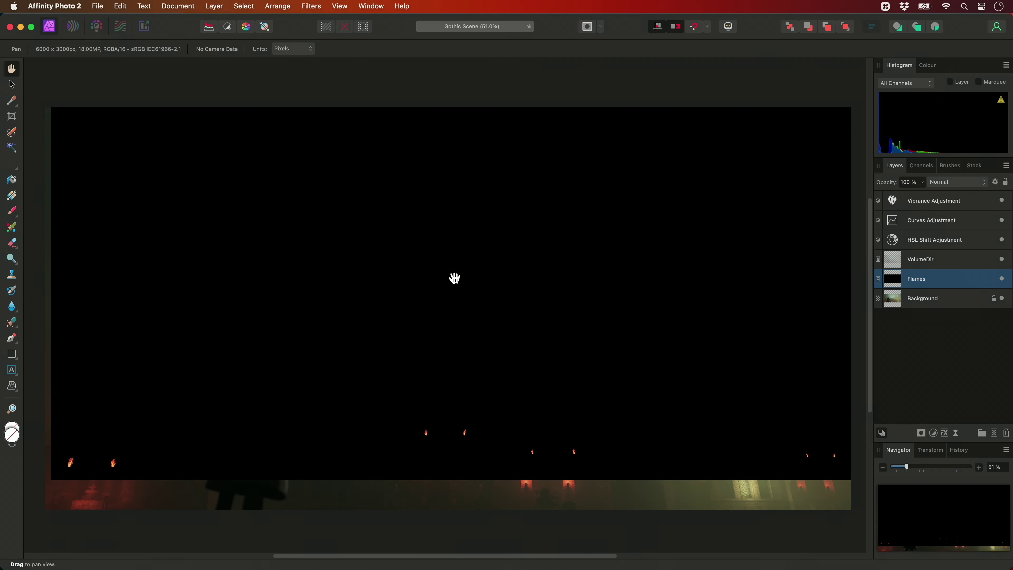
key("v")
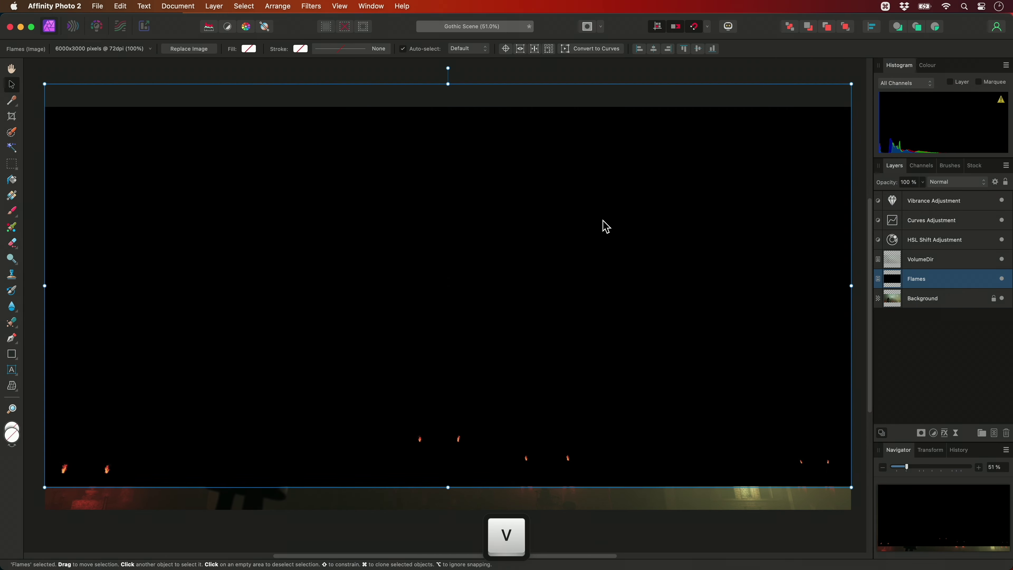
left_click_drag(606, 227, 600, 247)
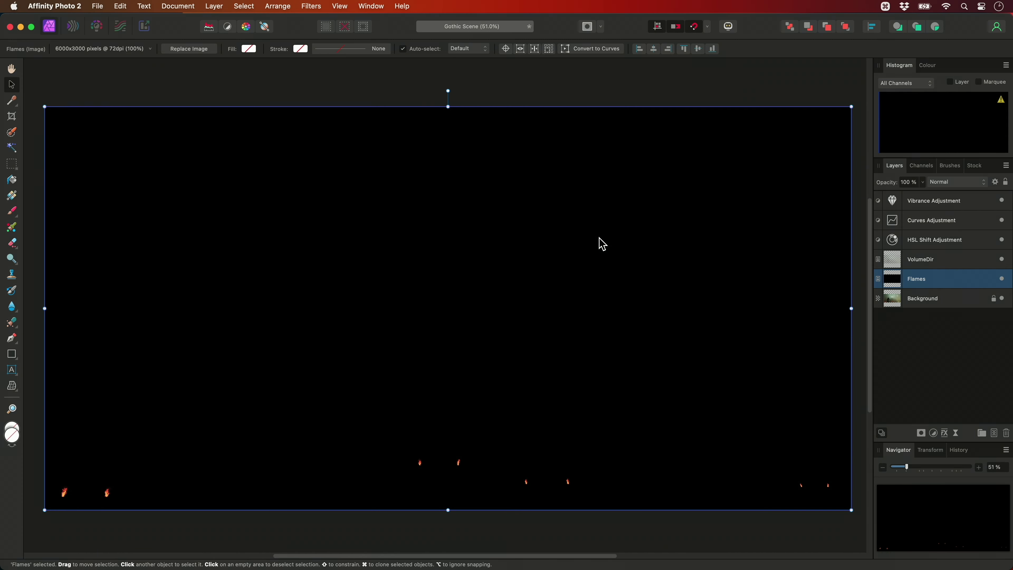
Set the Flames layer's blend mode to Screen and compare a torch up close with the layer hidden and shown
left_click(948, 184)
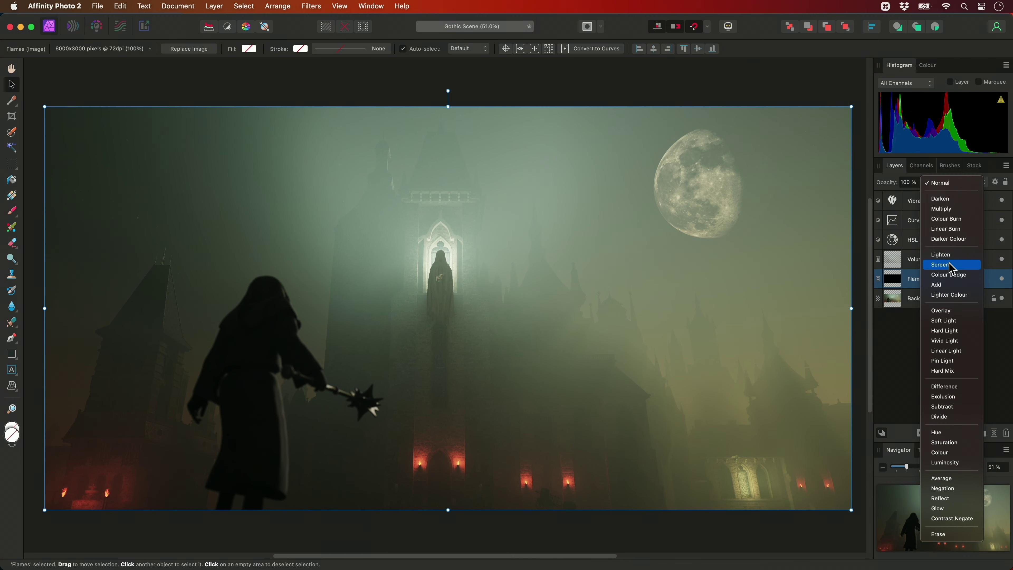
left_click(952, 266)
scroll(473, 469, "up", 15)
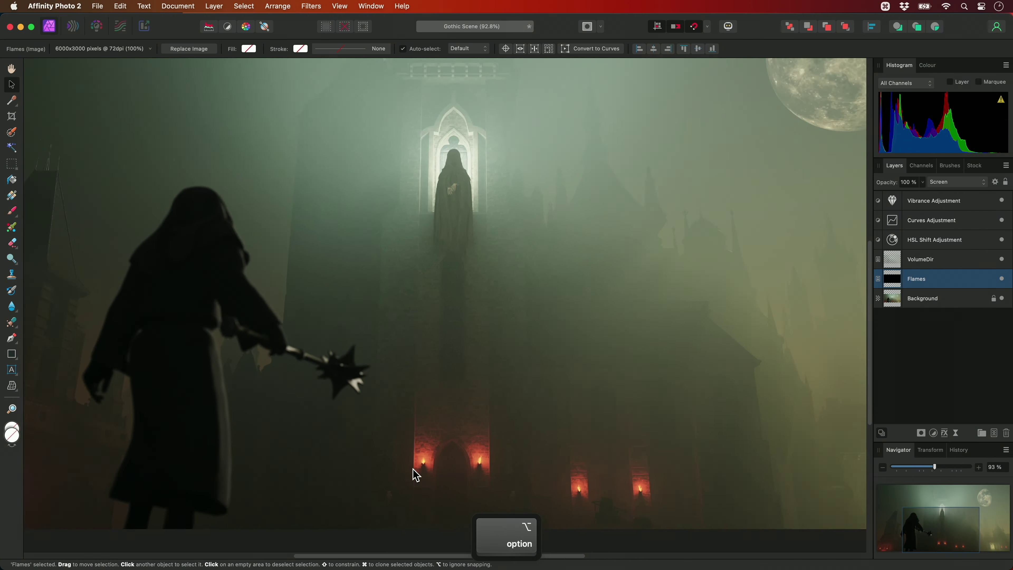
scroll(455, 404, "up", 8)
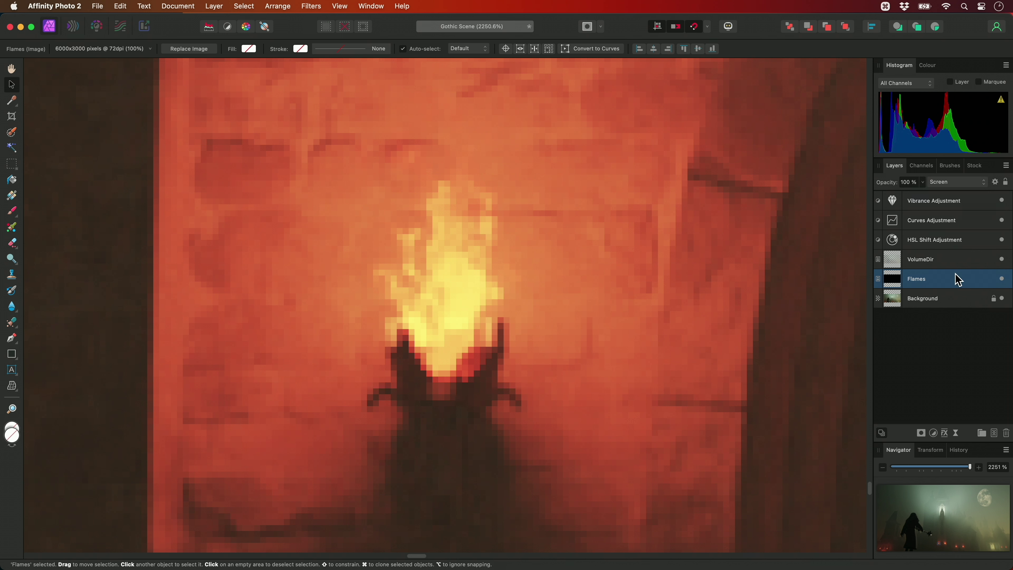
left_click(1002, 279)
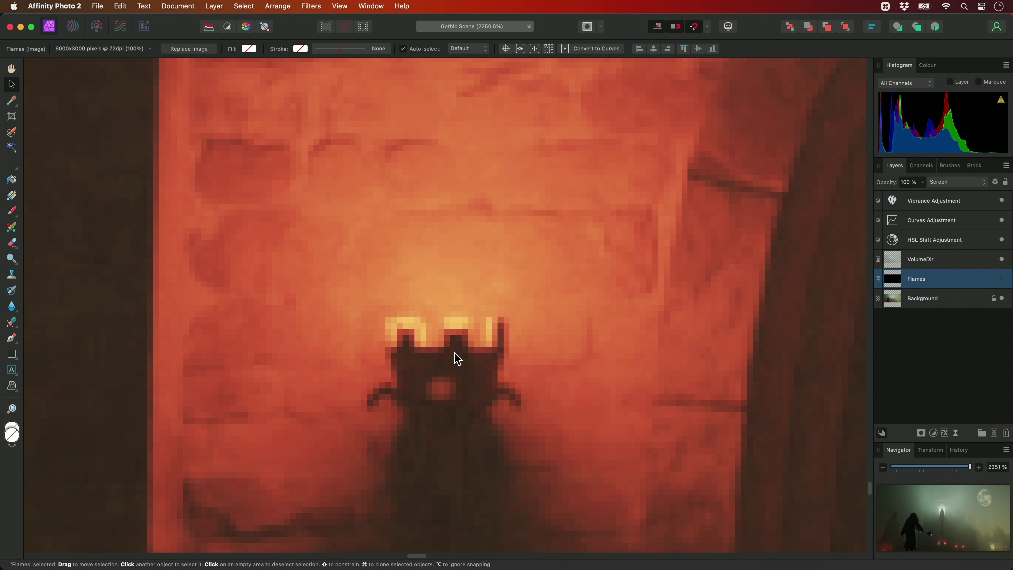
left_click(1002, 278)
Add a mask to the Flames layer and set up a paint brush 10.2 px wide with 0% hardness
left_click(921, 433)
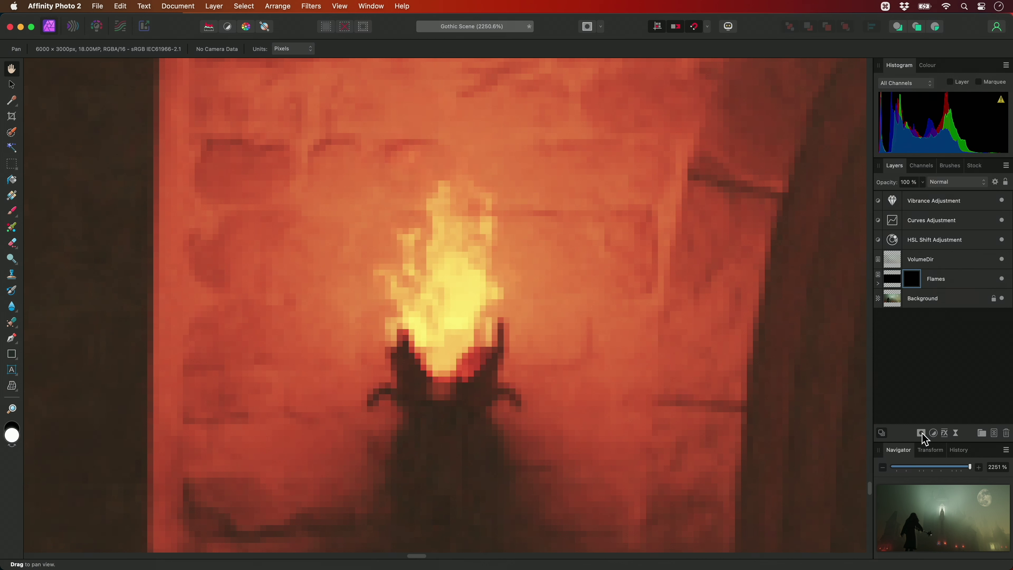
key("b")
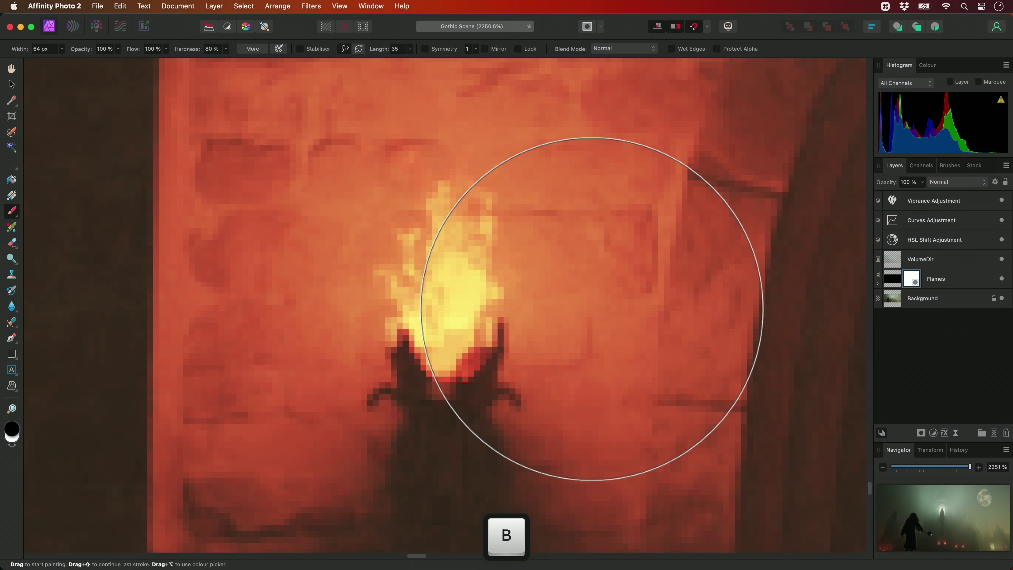
key("ctrl+alt")
left_click_drag(570, 310, 562, 305)
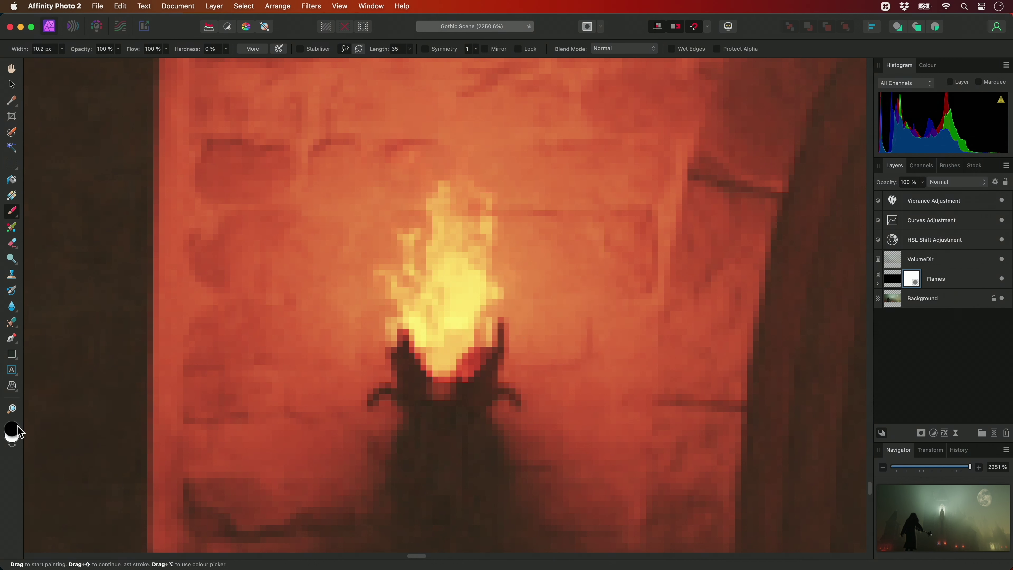
Paint black on the Flames mask where the flame overlaps the front of the torch holder beside the arch
scroll(445, 355, "down", 3)
scroll(445, 355, "up", 5)
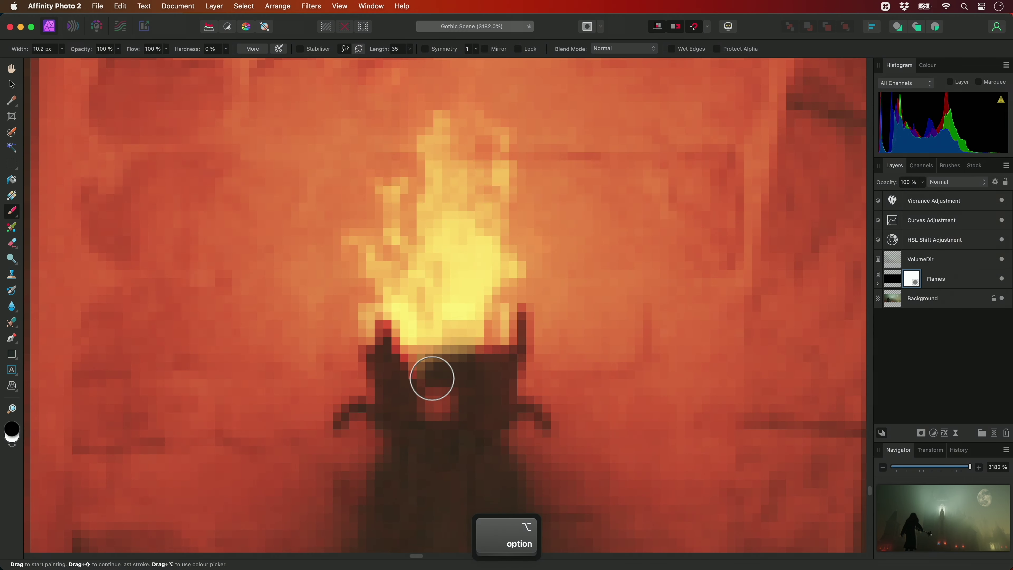
scroll(534, 389, "down", 3)
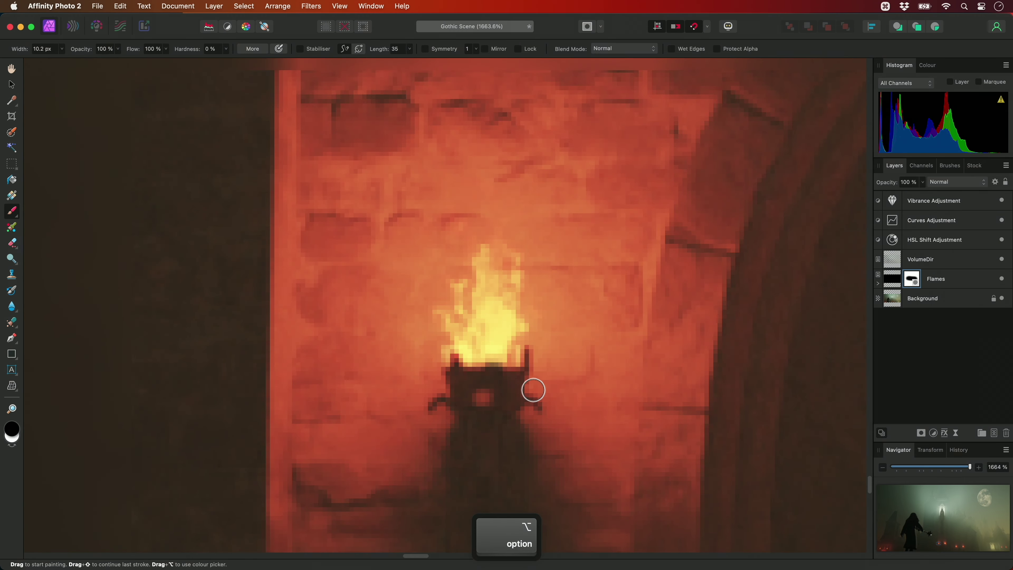
Mask the flame over the front of the torch holder on the arch's other side and check both torches together
scroll(269, 354, "right", 5)
scroll(663, 355, "left", 5)
scroll(520, 355, "right", 4)
scroll(499, 321, "up", 3)
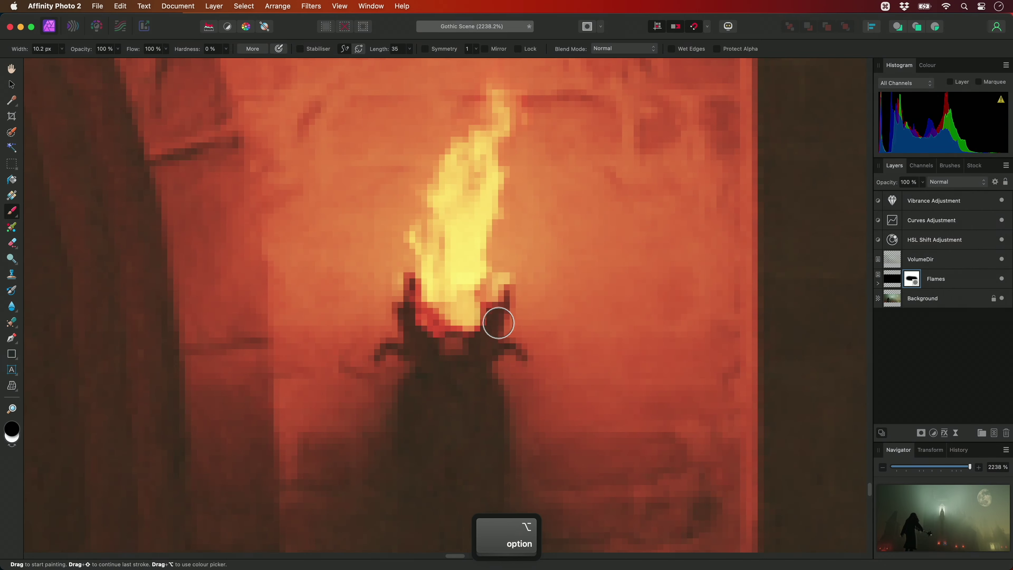
scroll(431, 327, "down", 3)
scroll(517, 359, "down", 5)
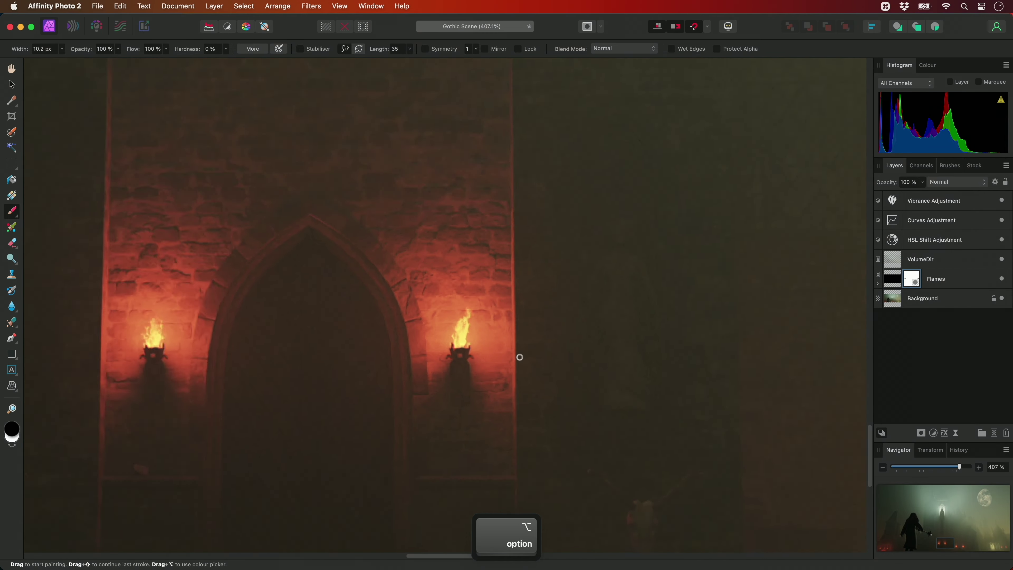
Mask the flames over the fronts of the two torch holders beside the cart
scroll(511, 391, "up", 4)
scroll(409, 332, "down", 1)
scroll(559, 352, "right", 5)
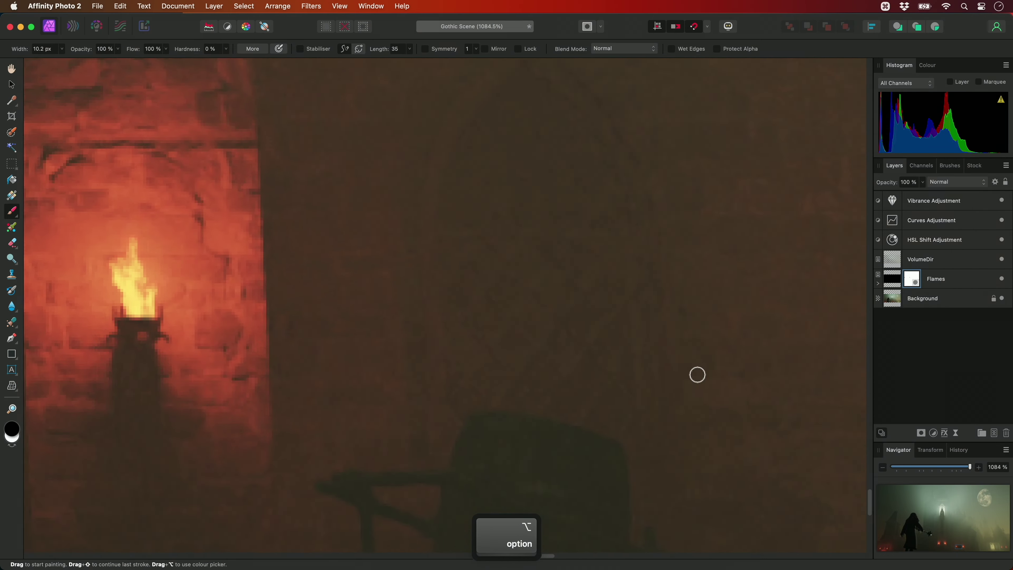
scroll(697, 373, "left", 5)
scroll(449, 360, "down", 3)
scroll(479, 326, "down", 3)
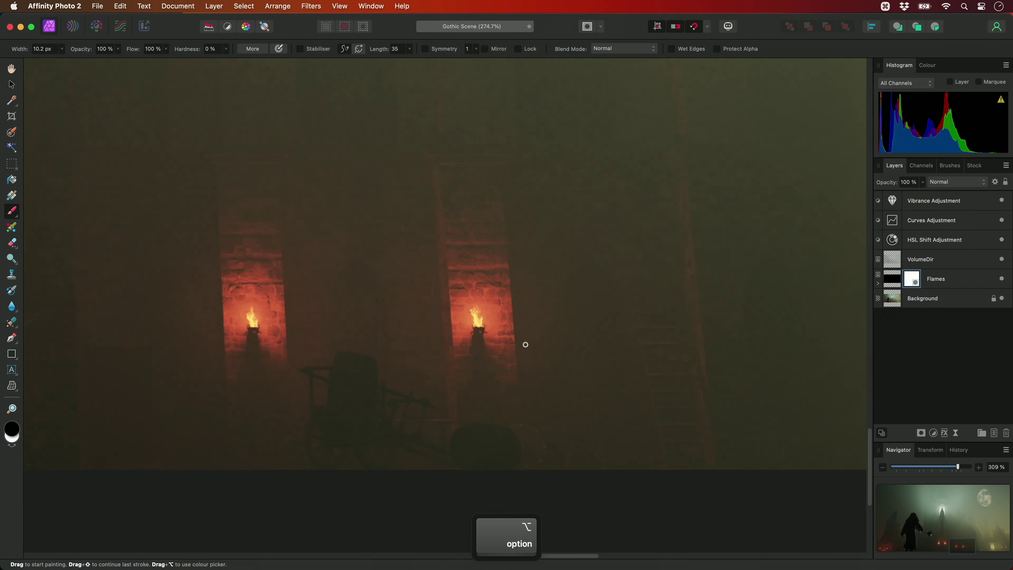
Mask the flames over the fronts of the two torch holders at the scene's far right
scroll(287, 387, "up", 2)
scroll(438, 371, "right", 5)
scroll(590, 354, "up", 6)
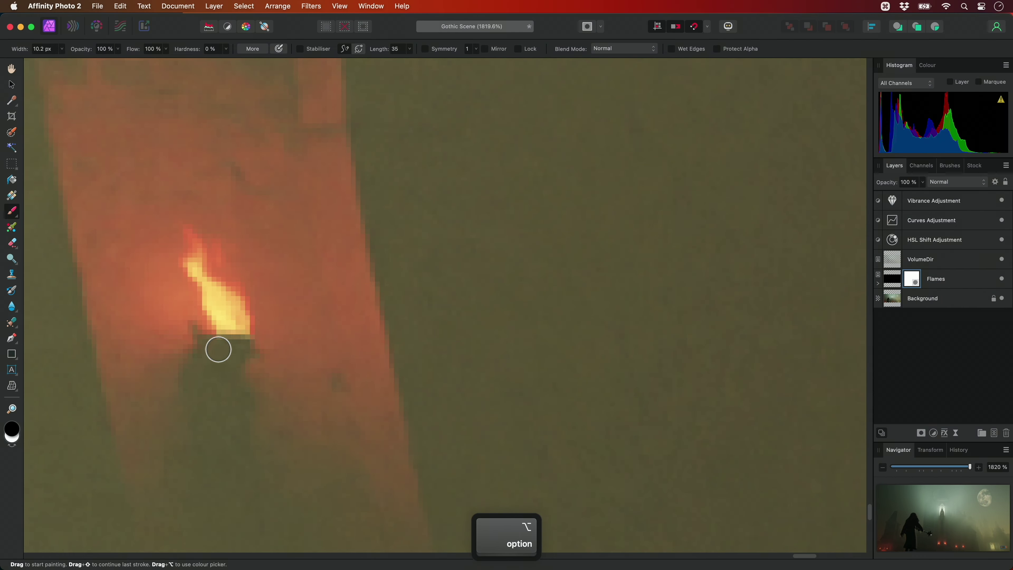
scroll(678, 359, "left", 5)
scroll(639, 339, "down", 4)
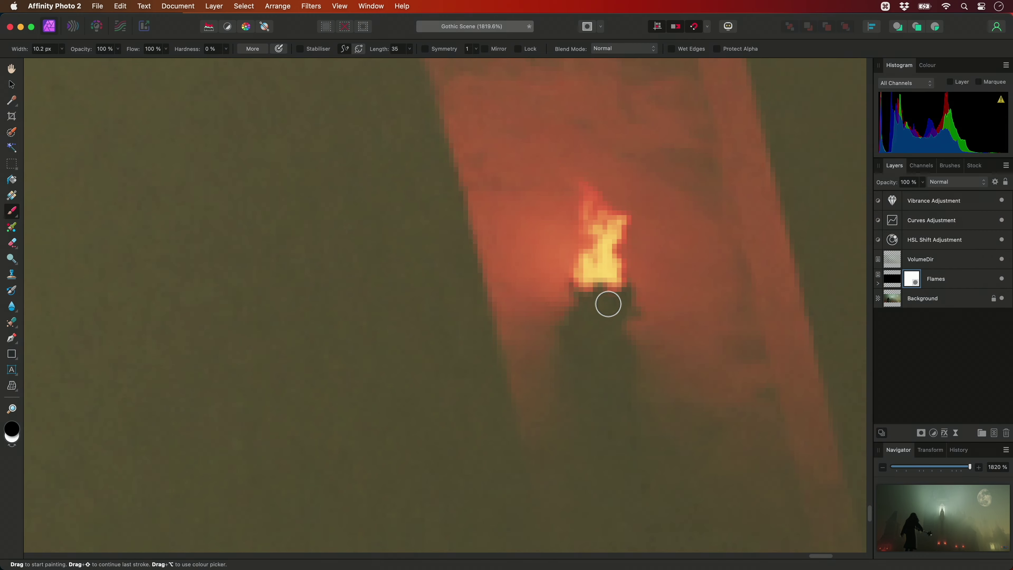
scroll(518, 327, "right", 3)
scroll(378, 361, "down", 5)
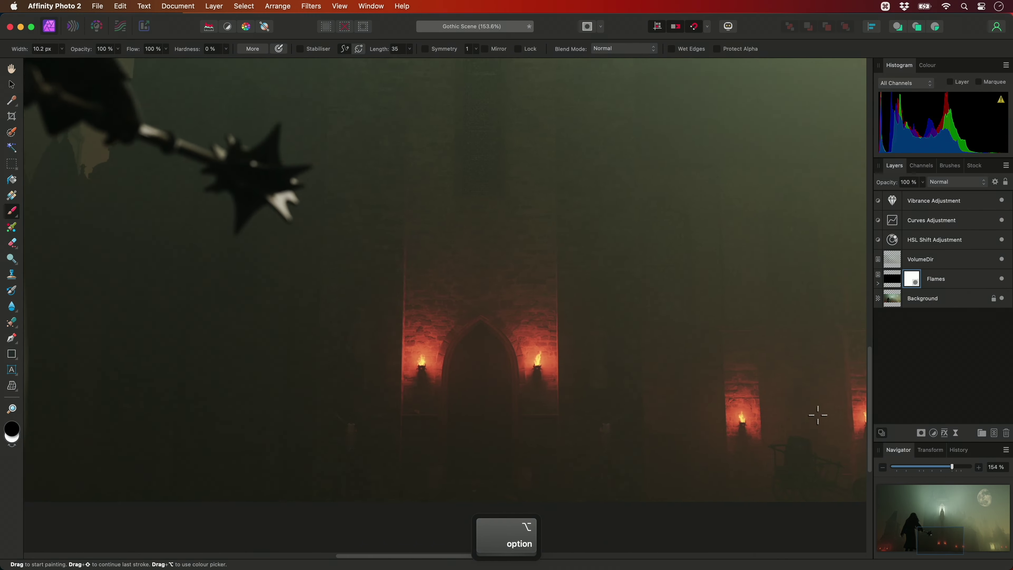
Paint black on the Flames mask over the two torch holders at the scene's far left and fit the whole scene in view
scroll(819, 414, "left", 5)
scroll(399, 431, "left", 5)
scroll(455, 367, "up", 6)
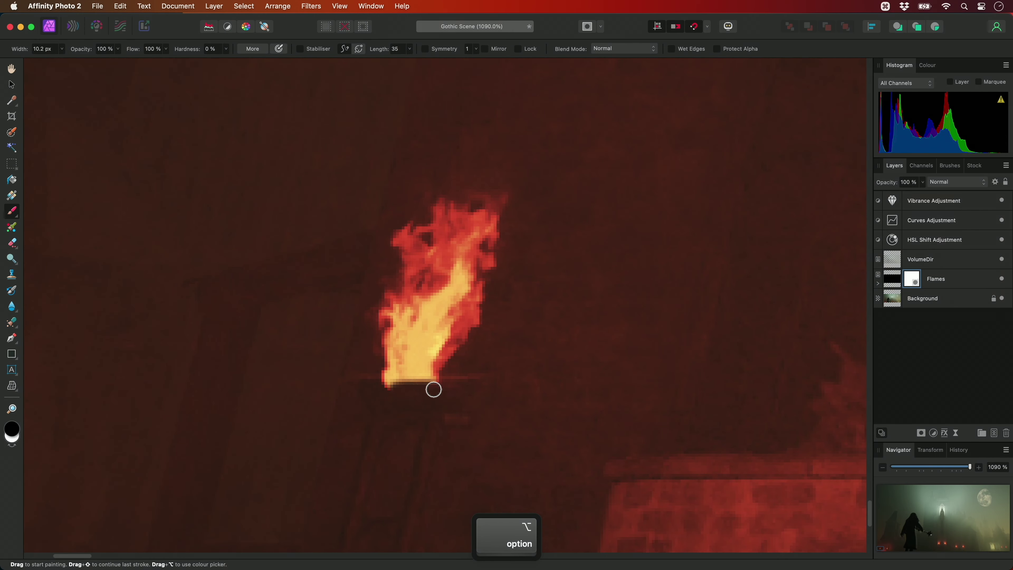
scroll(438, 387, "left", 5)
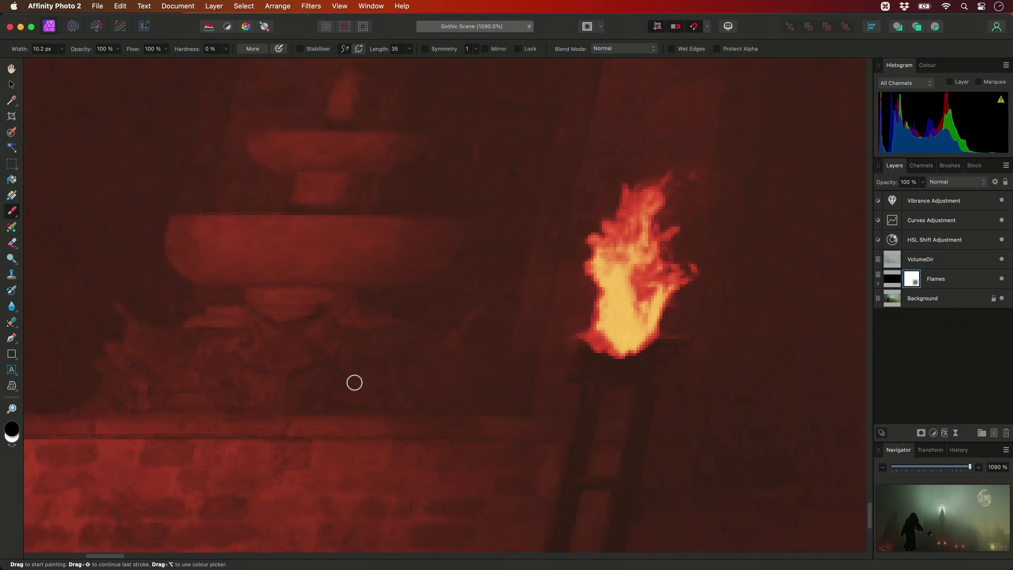
scroll(359, 379, "up", 3)
scroll(399, 352, "right", 5)
mouse_move(422, 334)
left_mouse_down()
mouse_move(439, 330)
mouse_move(325, 327)
left_mouse_up()
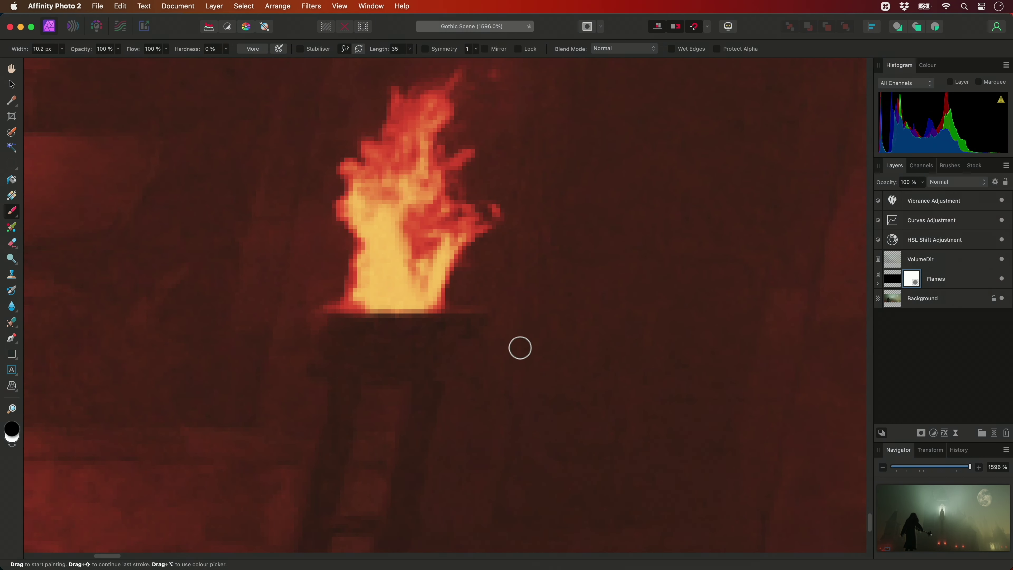
key("h")
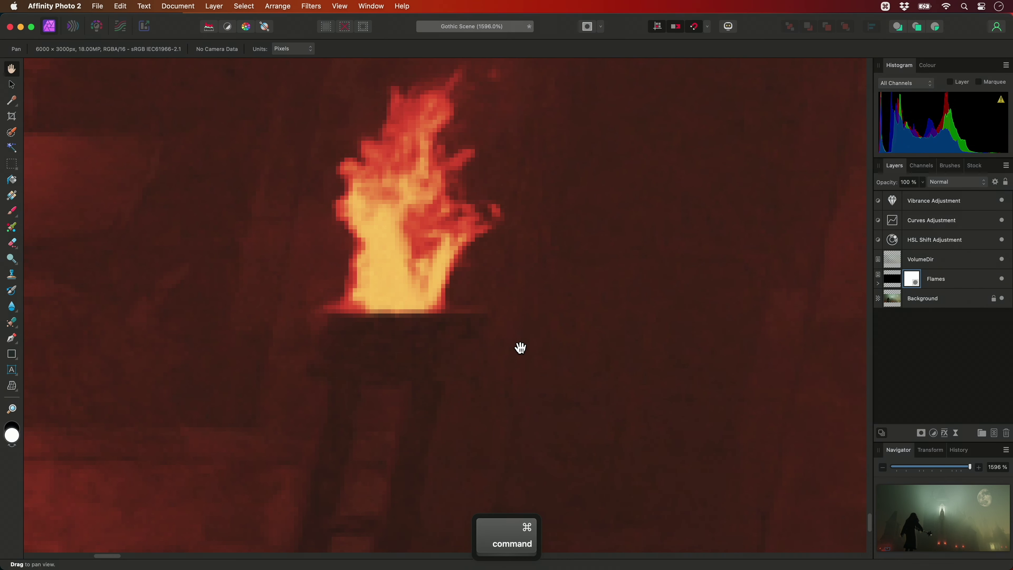
key("super+0")
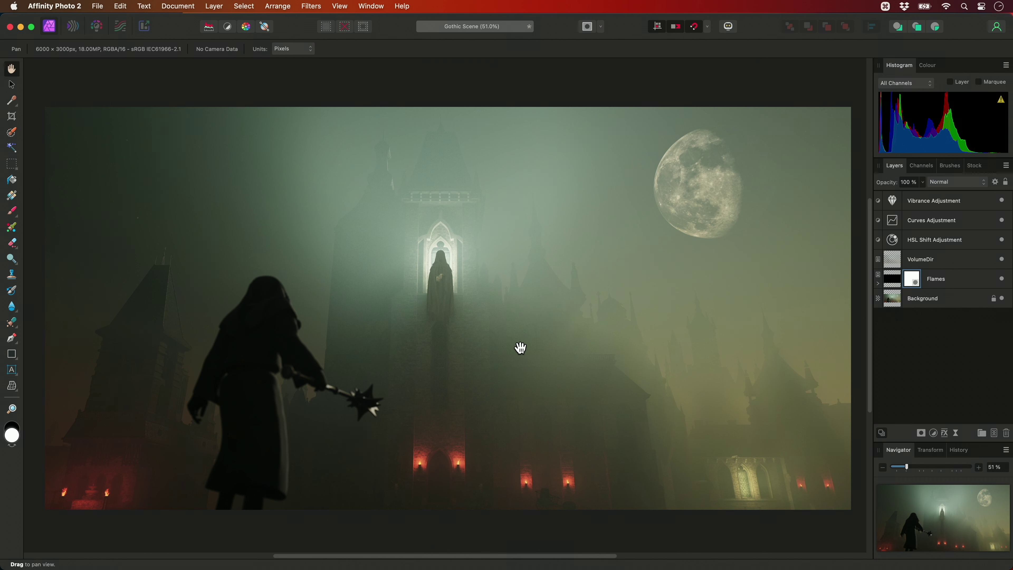
Bring Mist.tif in from the 03. Masking folder in Finder, placing it above Flames and aligned with the canvas
key("super+Tab")
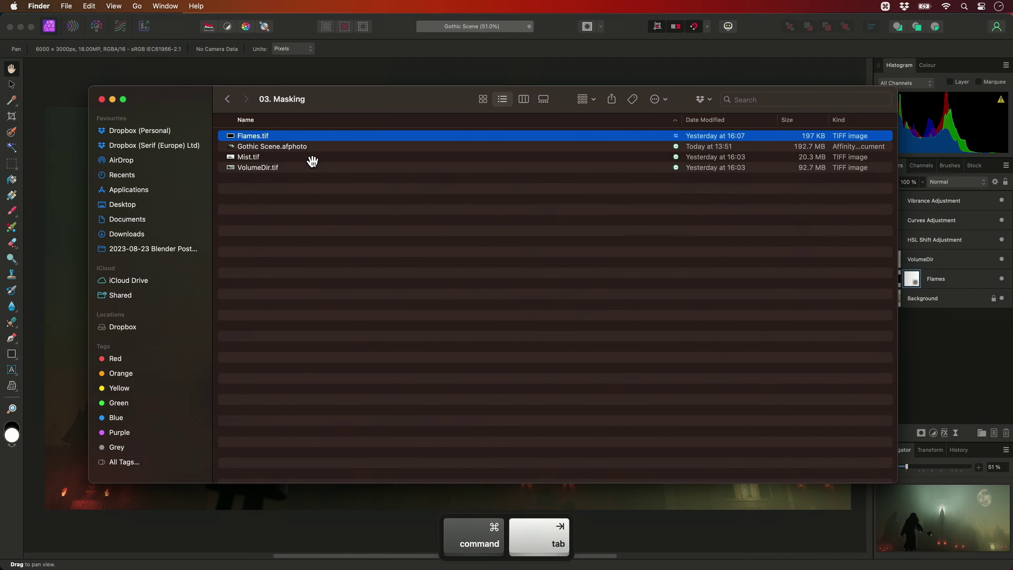
left_click_drag(313, 160, 443, 288)
key("super+Tab")
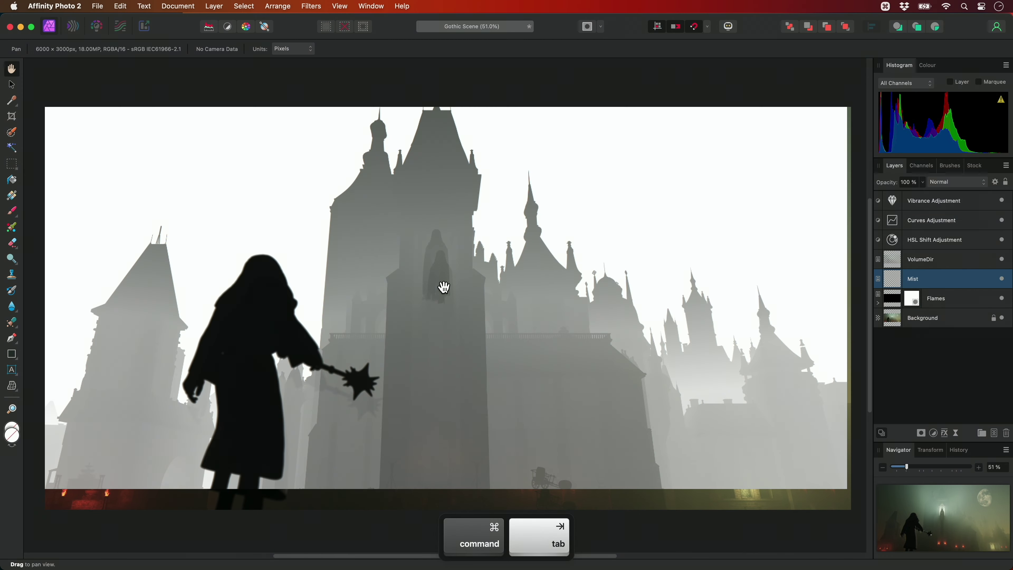
key("v")
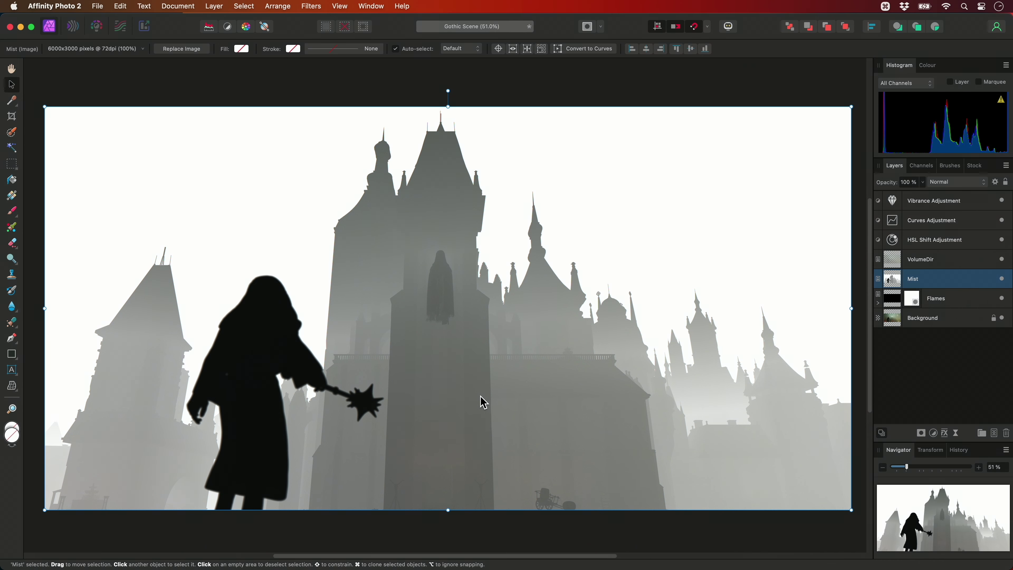
Add an Invert adjustment and nest it inside the Mist layer
left_click(215, 6)
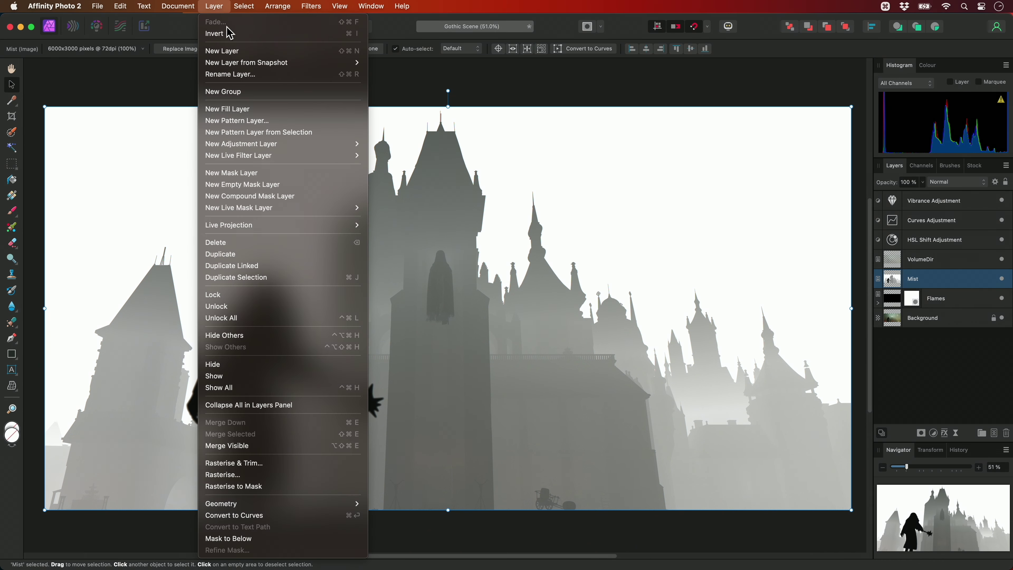
mouse_move(271, 144)
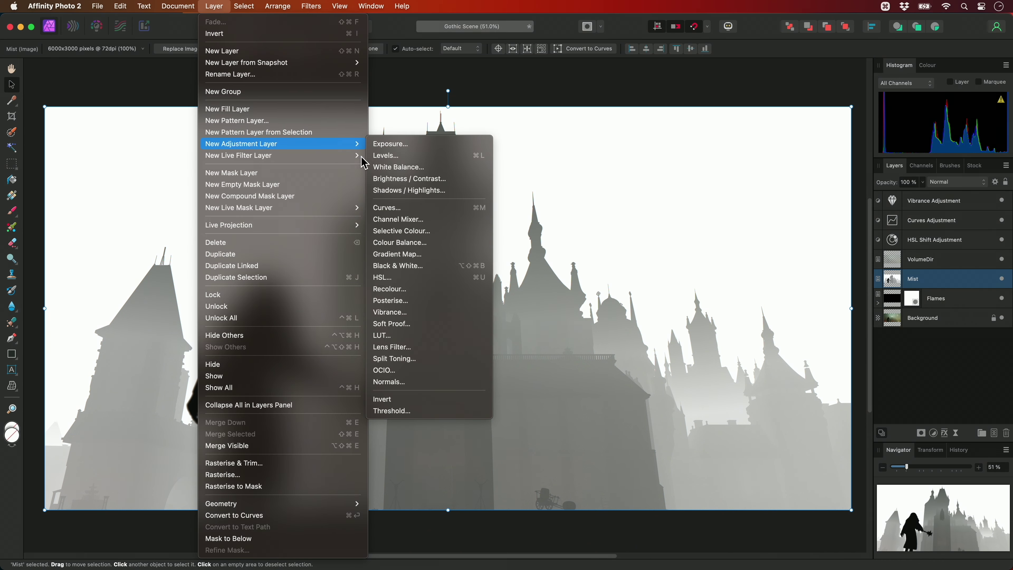
left_click(426, 400)
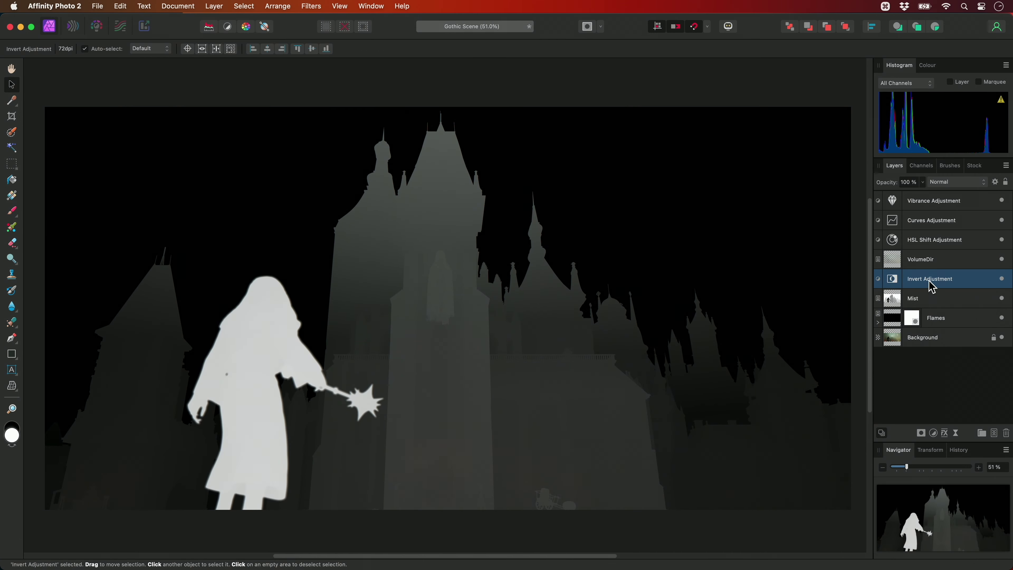
left_click_drag(929, 282, 929, 305)
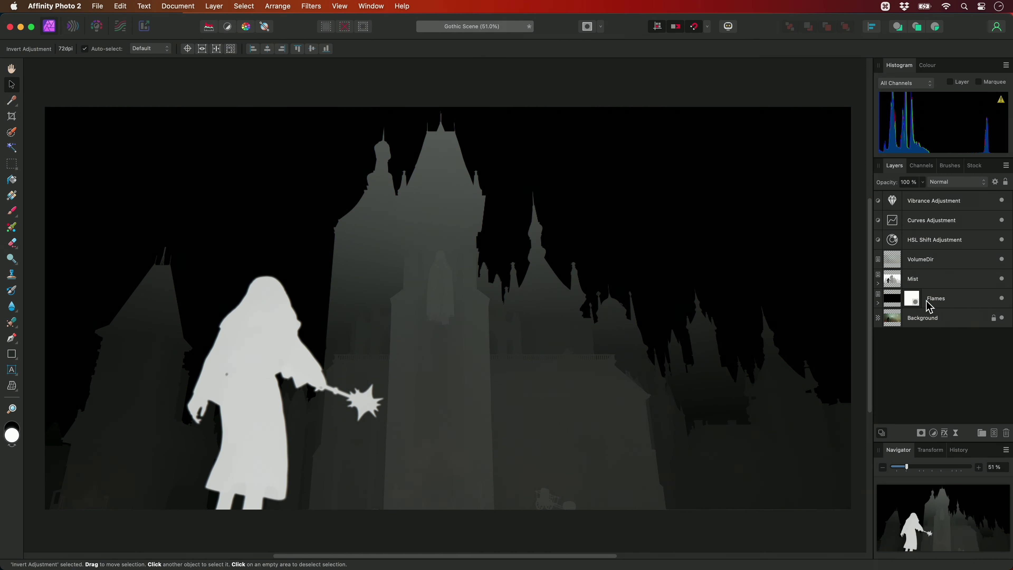
Set the Mist layer's blend mode to Screen
left_click(942, 281)
left_click(962, 182)
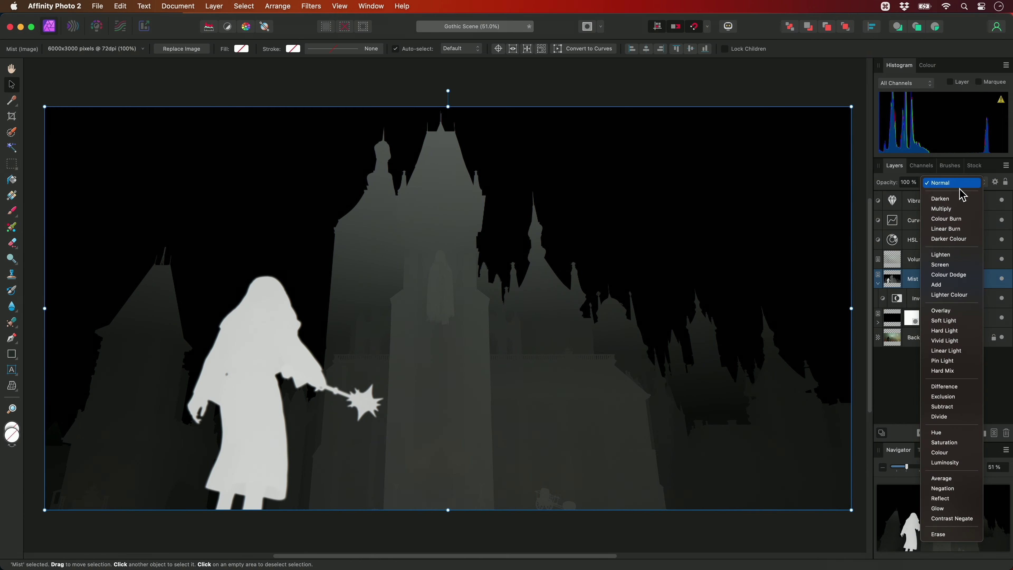
left_click(956, 265)
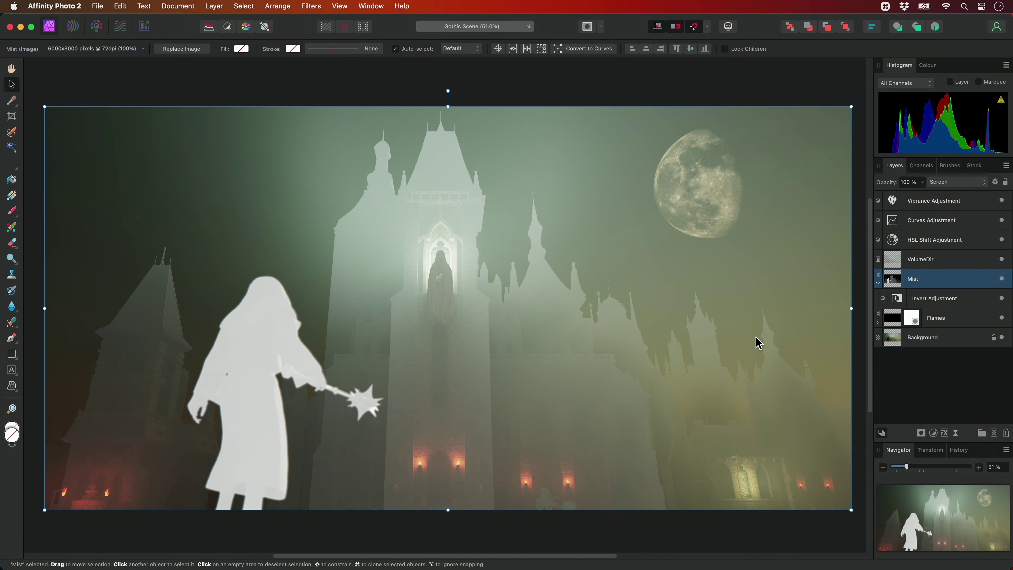
Nest a Levels adjustment inside Mist with output black level 23% and output white level 29%
key("super+l")
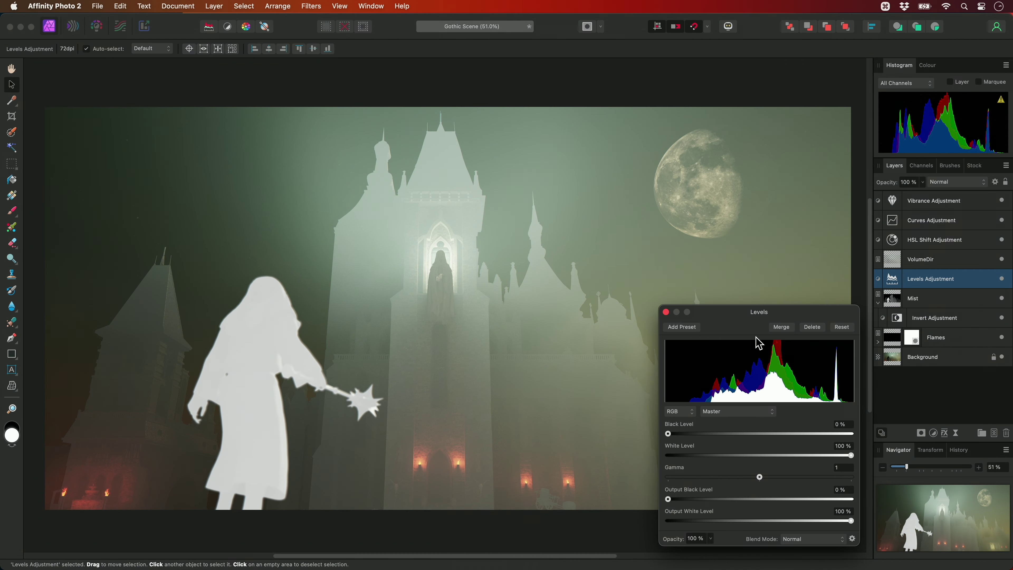
left_click_drag(933, 288, 929, 299)
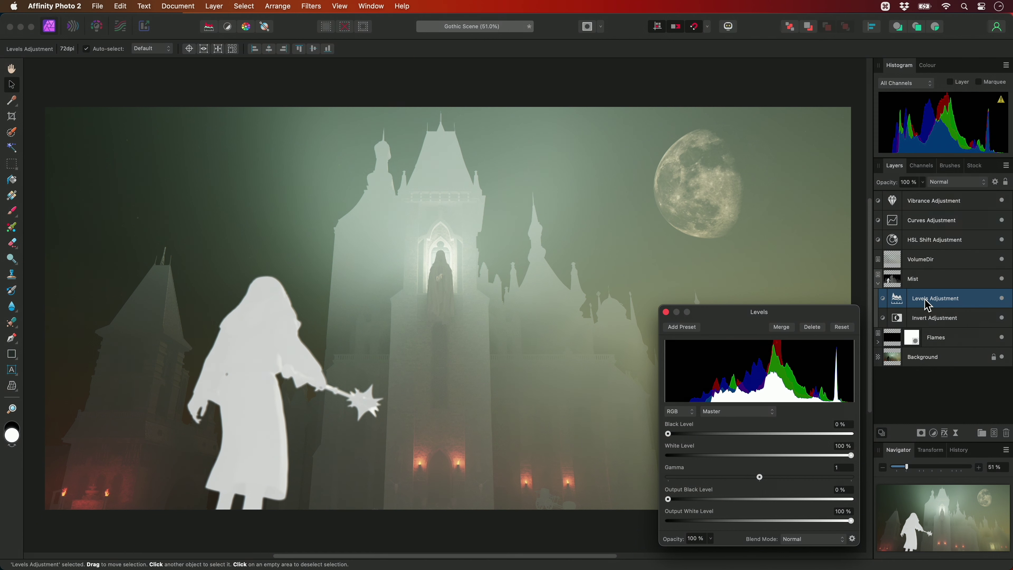
left_click_drag(679, 500, 710, 501)
left_click_drag(792, 521, 724, 530)
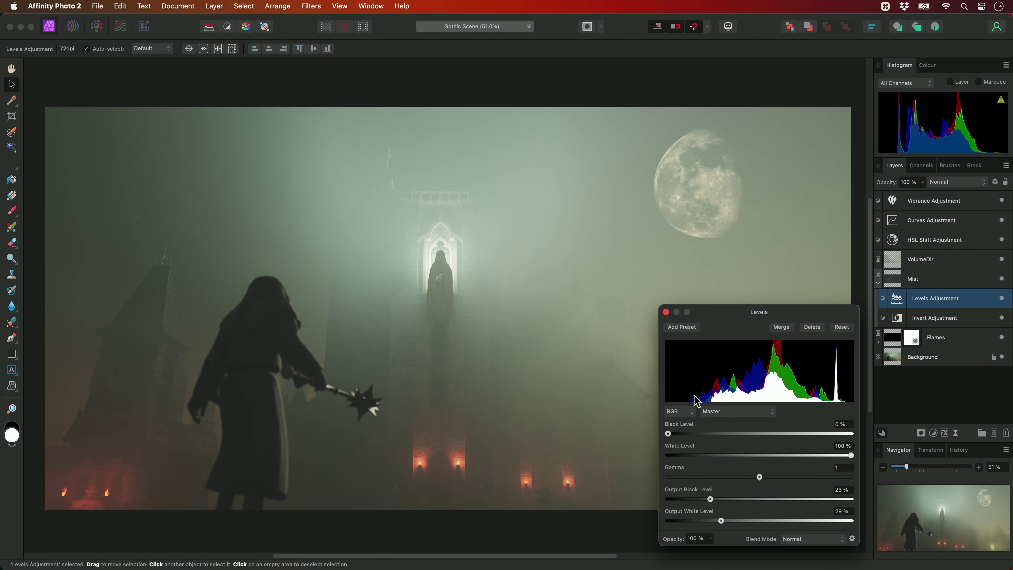
left_click(665, 311)
Reduce the Mist layer's opacity to 50% and examine the mist around the foreground figure up close
left_click(917, 285)
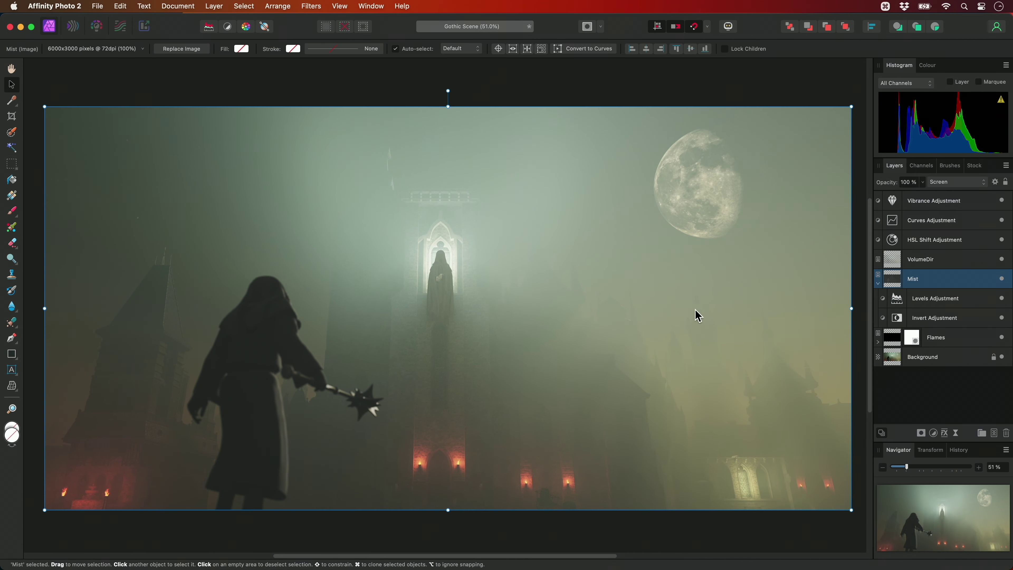
key("5")
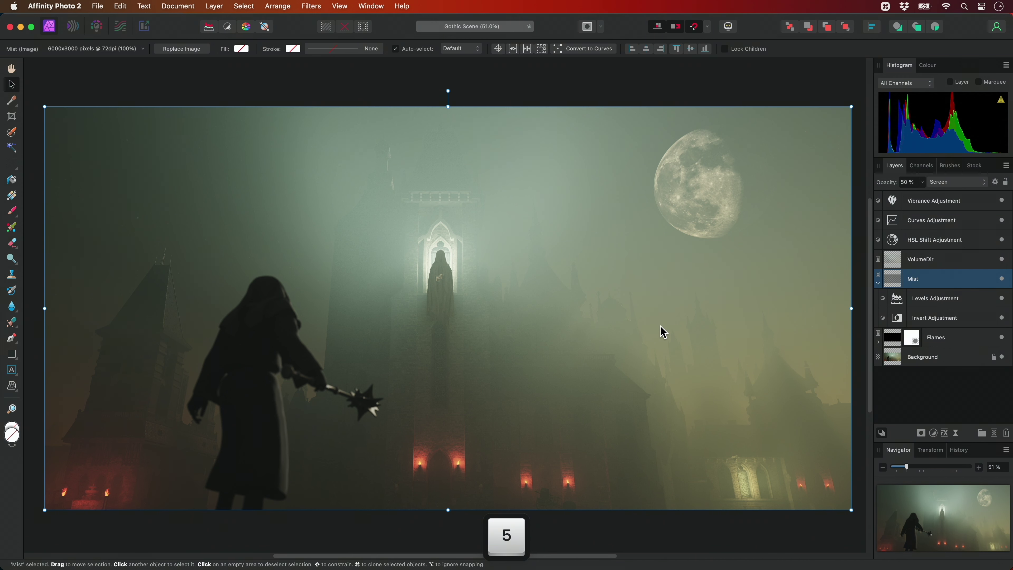
key("h")
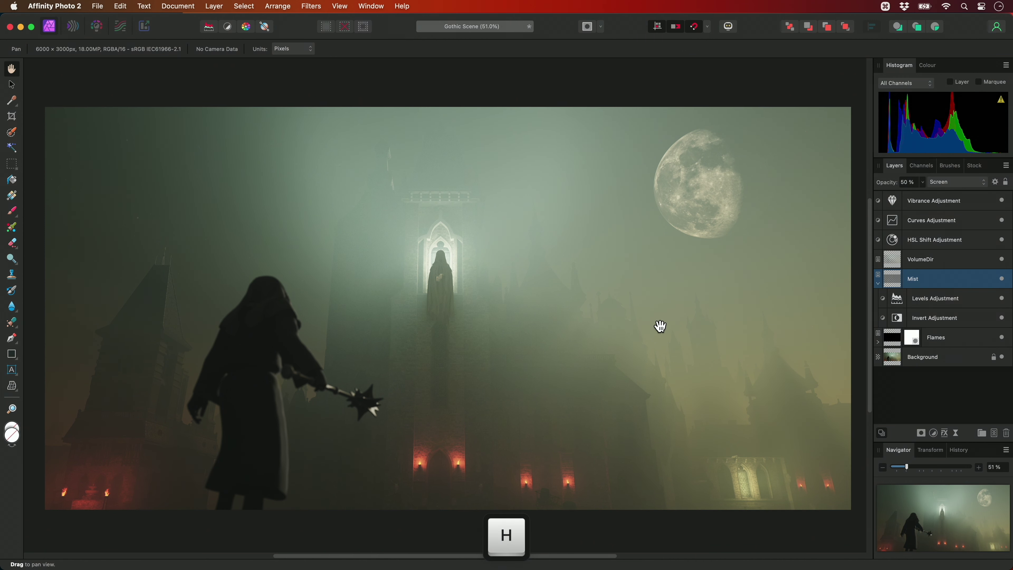
left_click(987, 321)
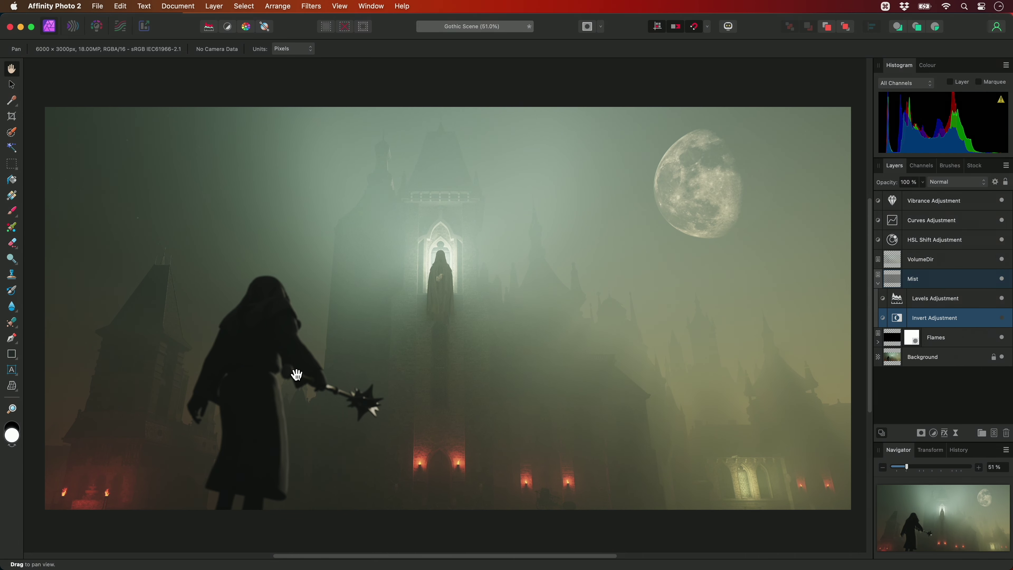
scroll(294, 375, "up", 5)
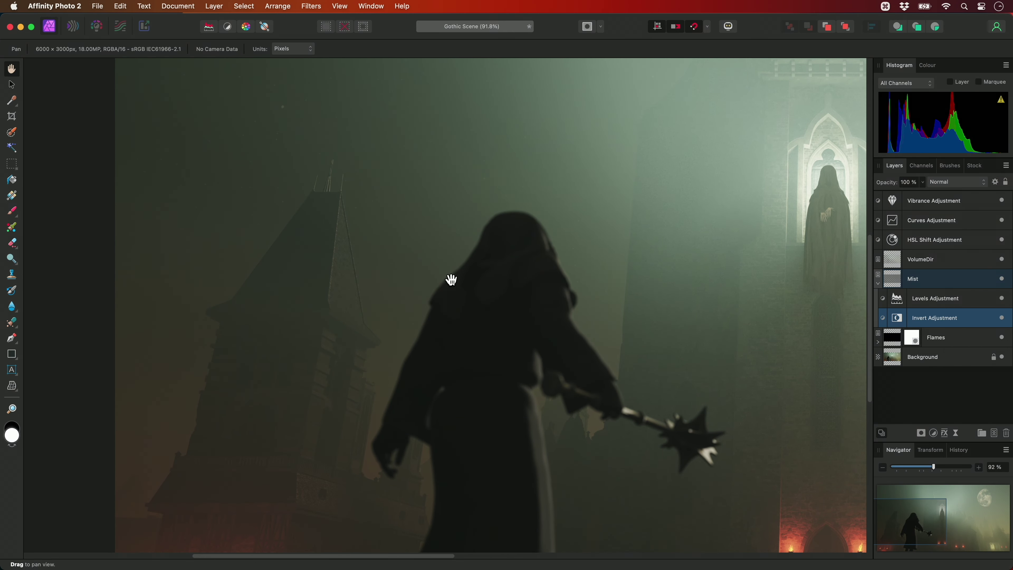
key("super+0")
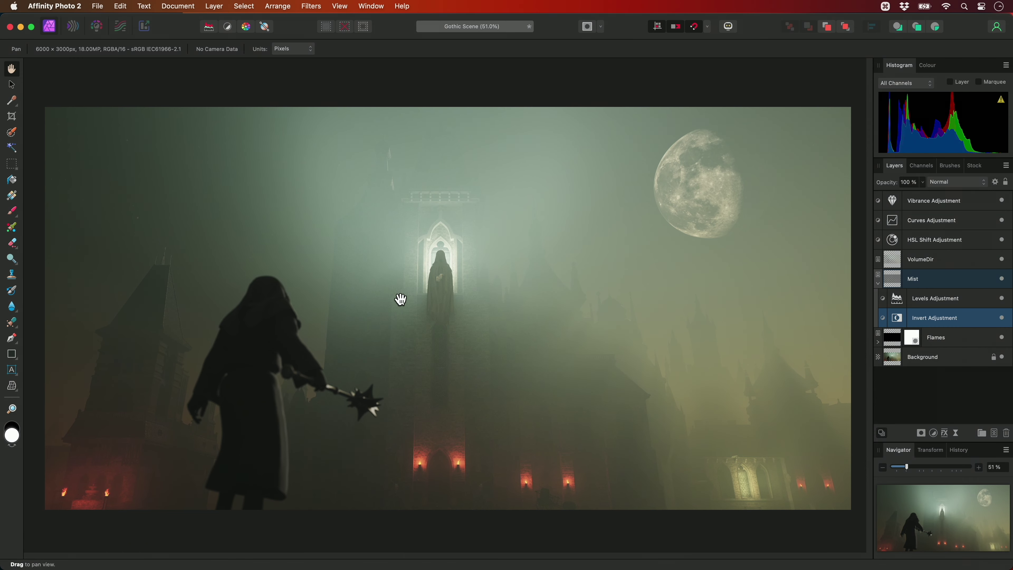
Show the Assets panel, expand the Fog Overlays by Paper Farms assets and fit the scene in view
left_click(366, 6)
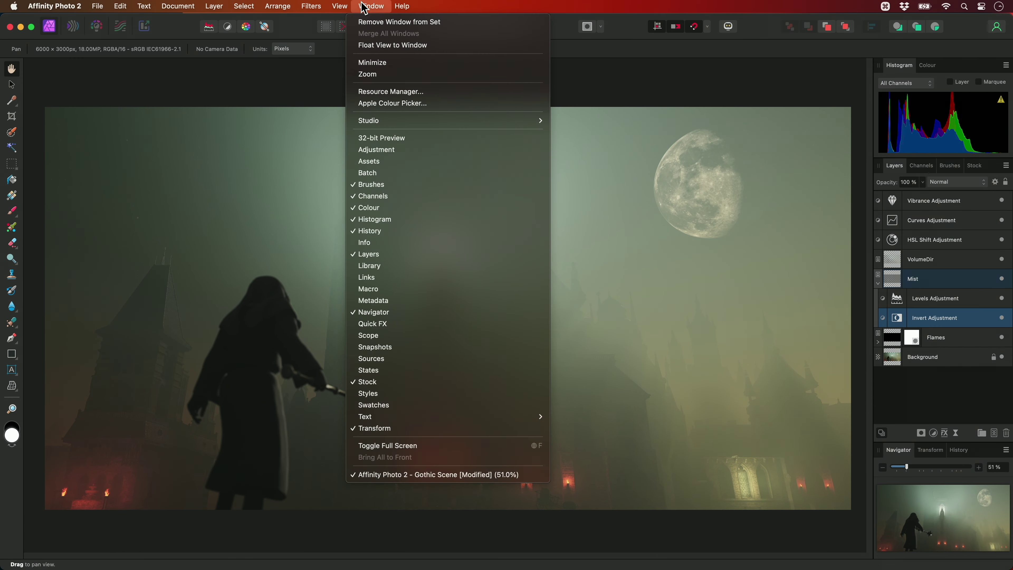
left_click(394, 164)
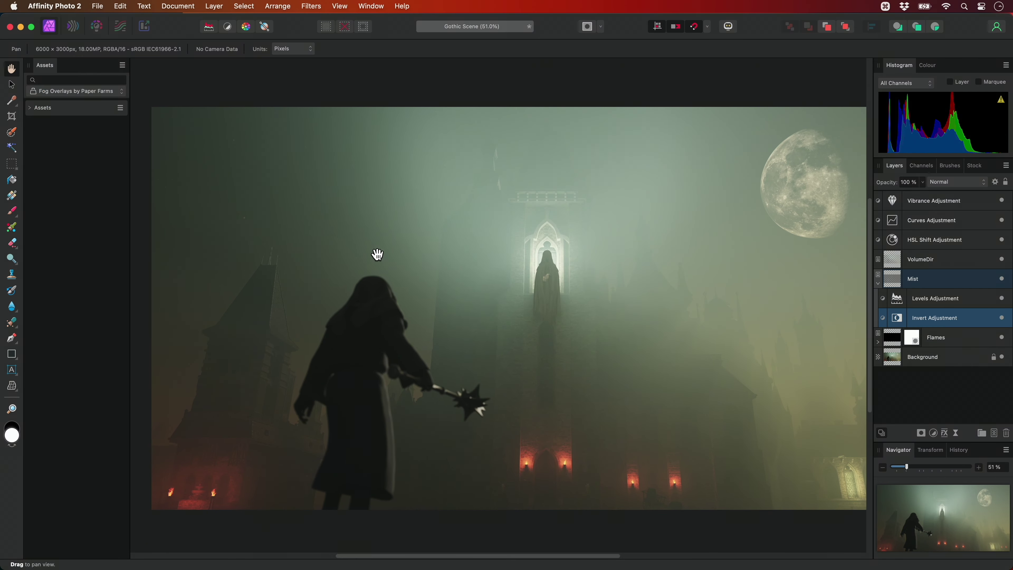
left_click(110, 92)
left_click(106, 92)
left_click(89, 108)
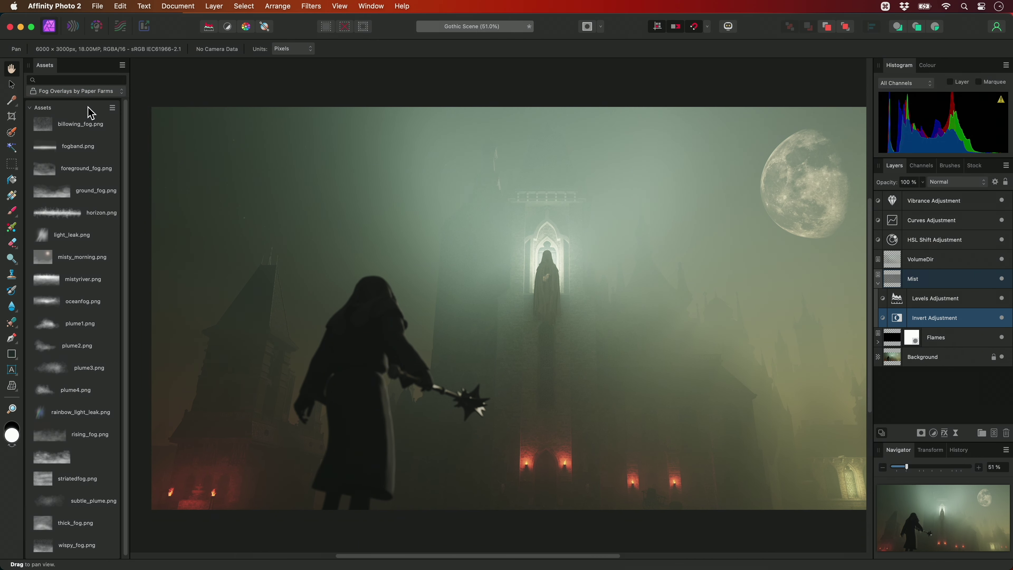
key("super+0")
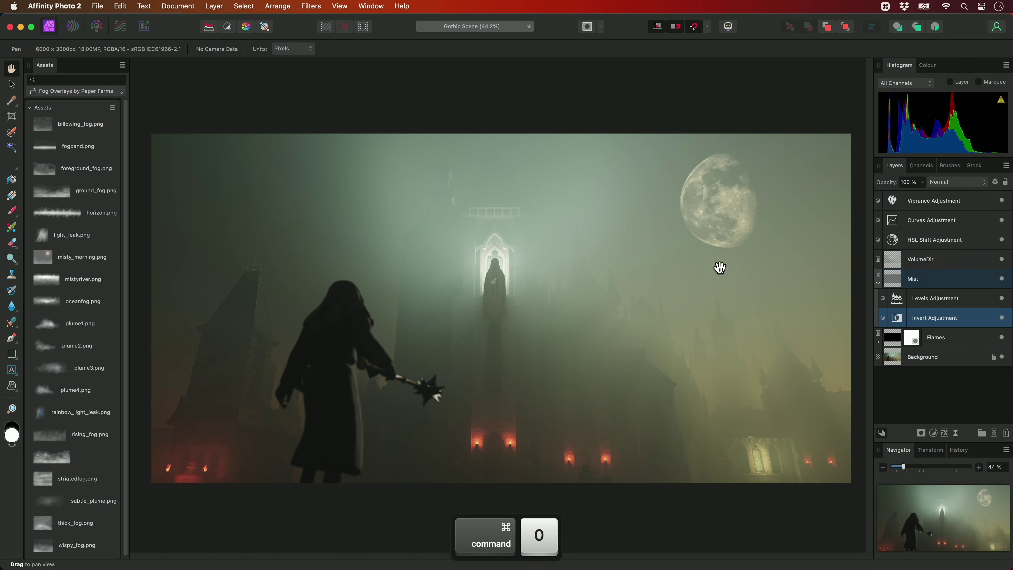
Add the plume1.png fog overlay above the Vibrance Adjustment, over the lit doorway in the scene's lower right
left_click(933, 202)
left_click_drag(48, 323, 666, 459)
left_click_drag(783, 379, 765, 398)
Add the plume2.png fog overlay around the foreground figure's legs and plume3.png across the scene's lower centre
scroll(452, 412, "left", 5)
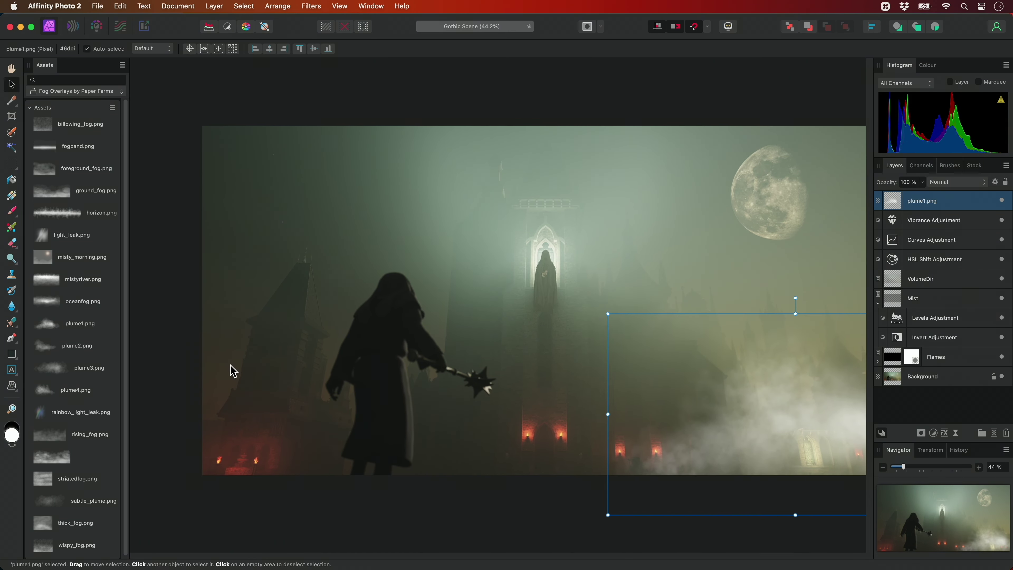
left_click_drag(44, 346, 425, 444)
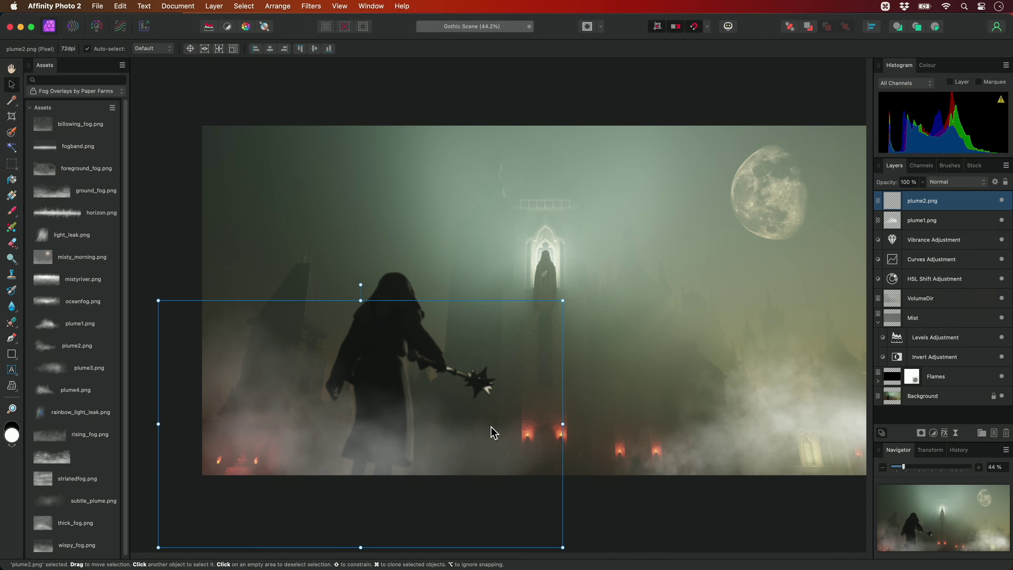
scroll(493, 433, "right", 3)
left_click_drag(50, 368, 429, 441)
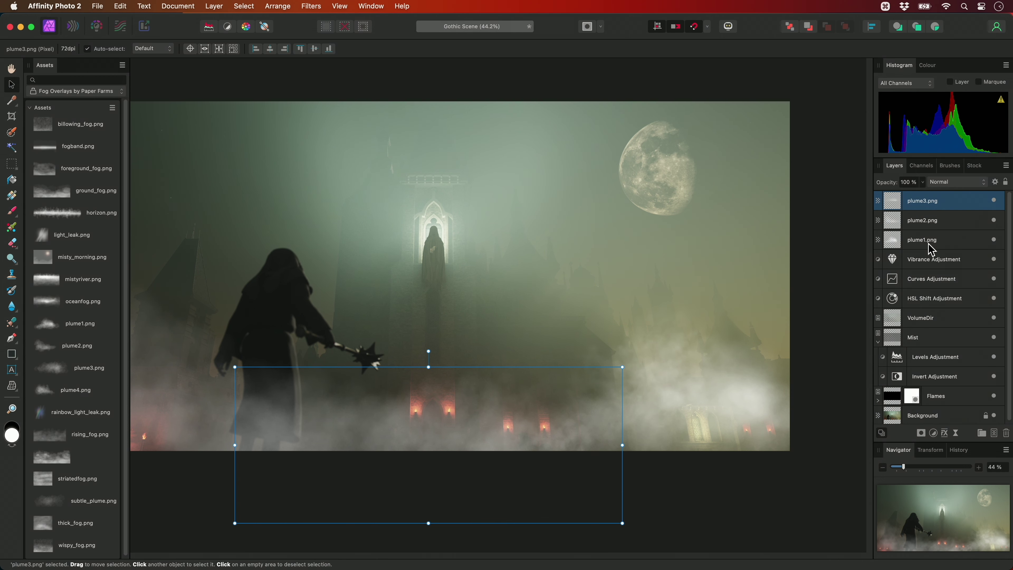
Group the plume1.png, plume2.png and plume3.png fog layers and set the group's opacity to 30%
left_click(945, 243, "shift")
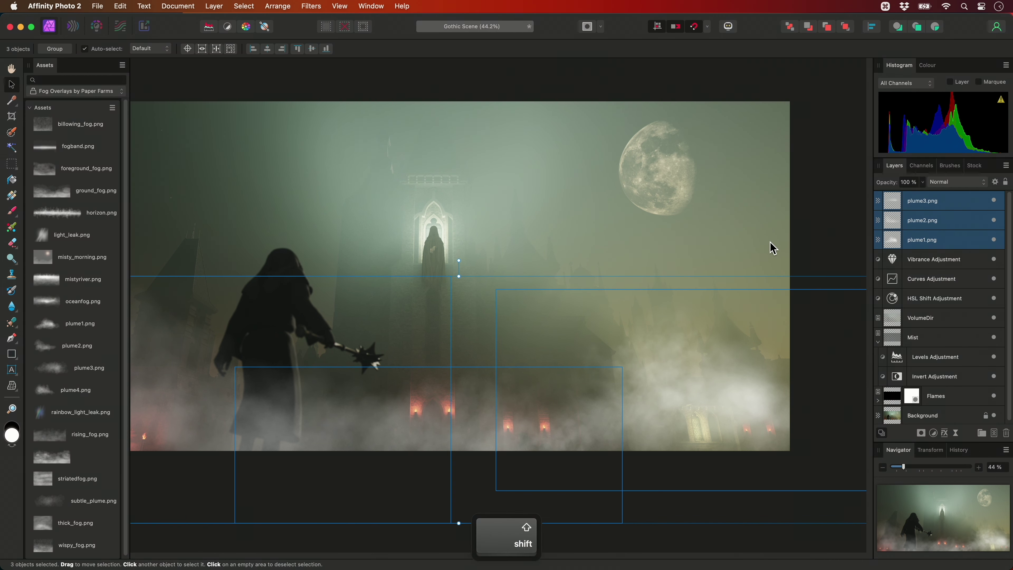
key("super+g")
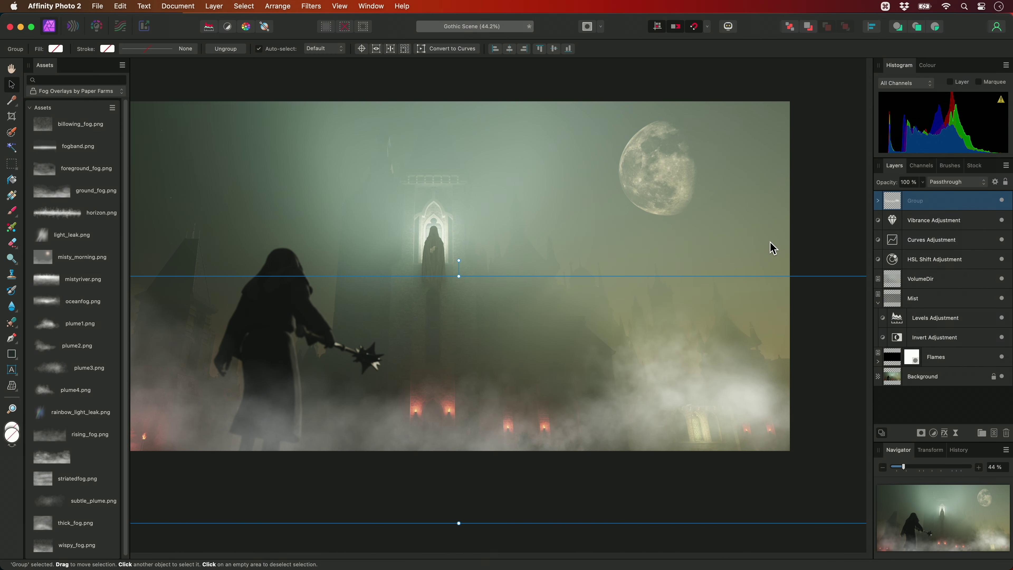
key("3")
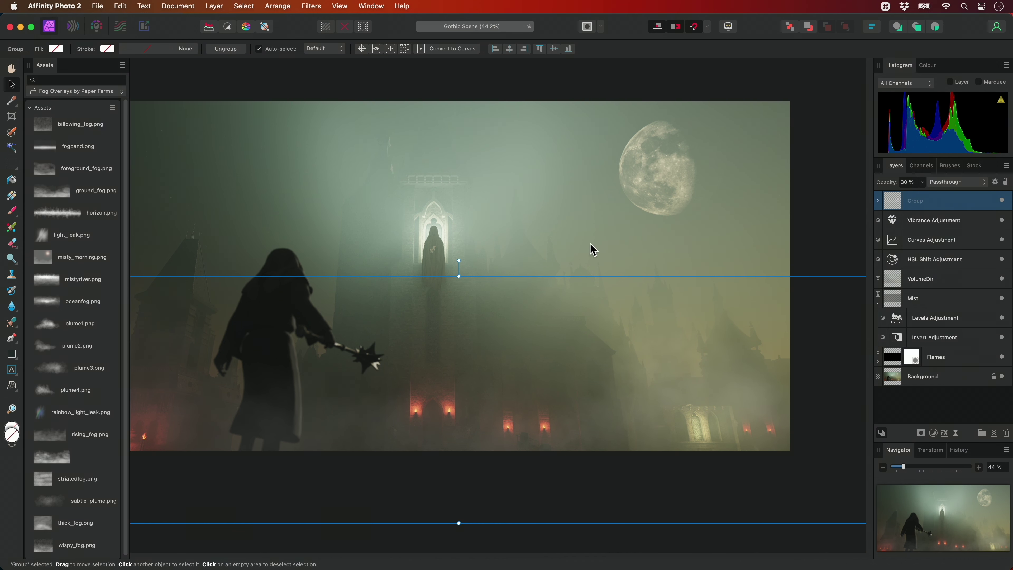
Add the light_leak.png overlay against the scene's right edge, covering the moon, and set its opacity to 10%
left_click_drag(80, 245, 533, 277)
left_click_drag(613, 220, 684, 226)
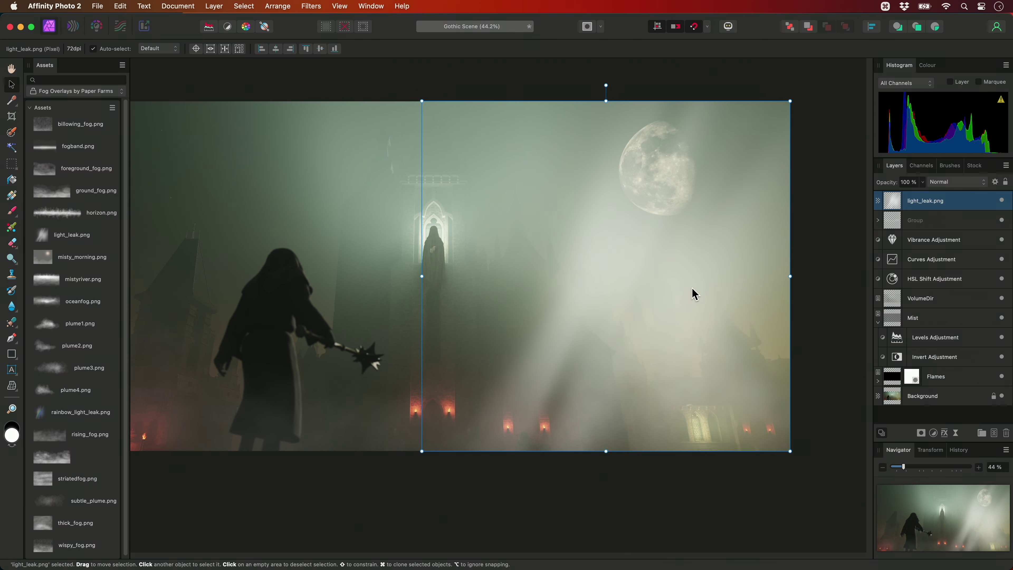
key("1")
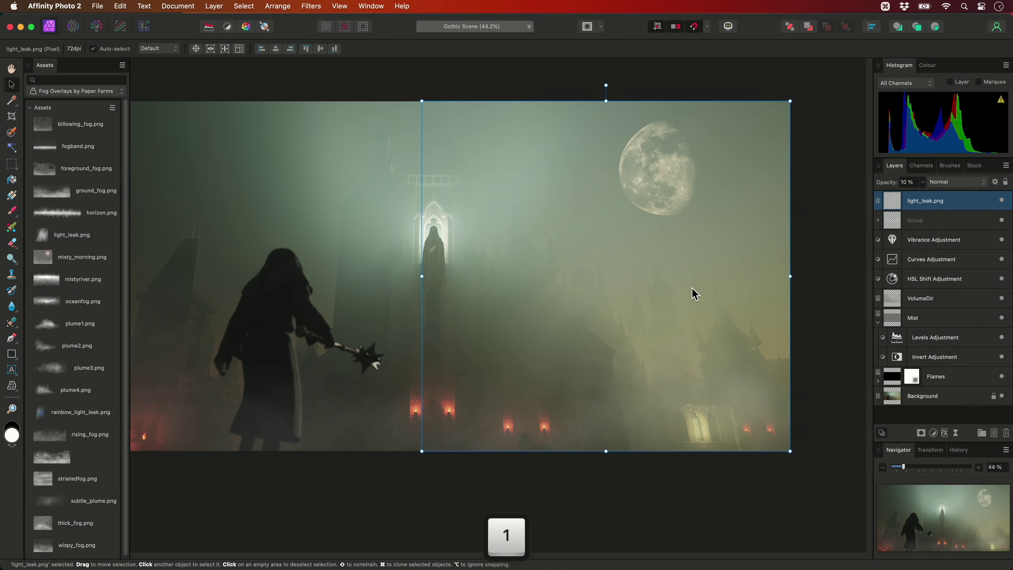
Add a Curves adjustment above light_leak.png with an S-shaped master curve that darkens the shadows and lifts the highlights
key("super+m")
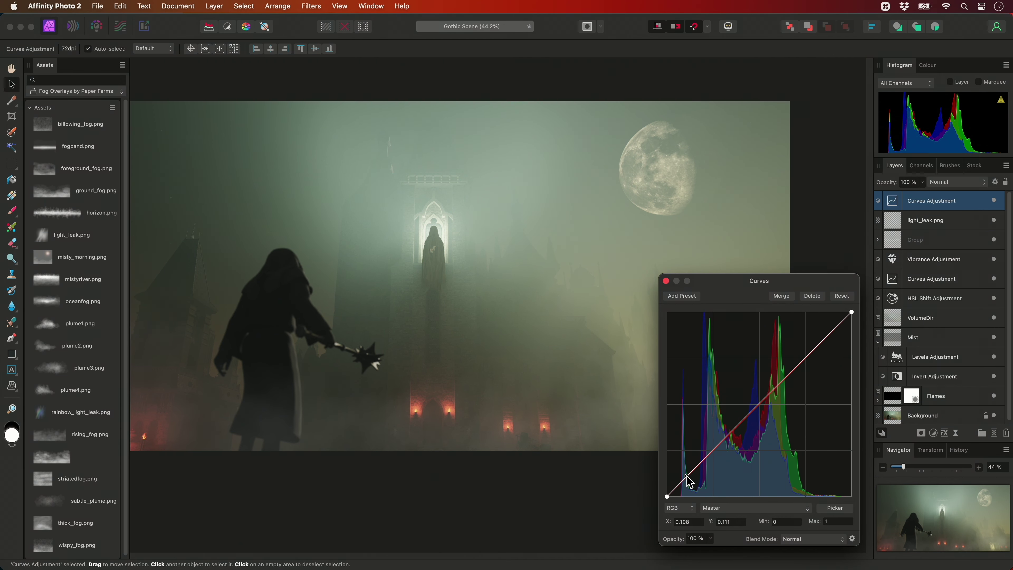
left_click_drag(690, 482, 687, 478)
left_click(724, 448)
left_click_drag(724, 448, 719, 455)
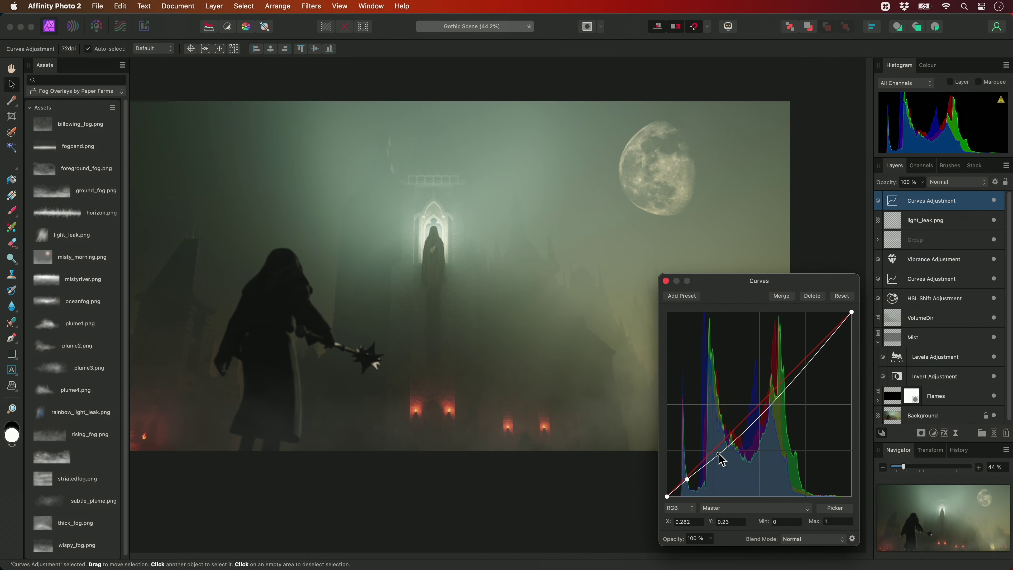
left_click_drag(782, 400, 805, 353)
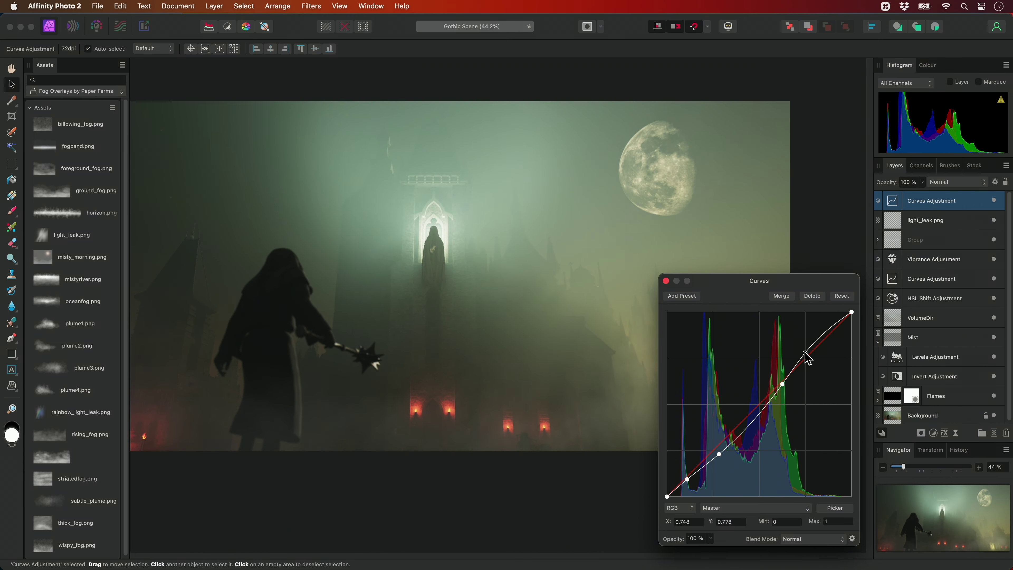
left_click(666, 281)
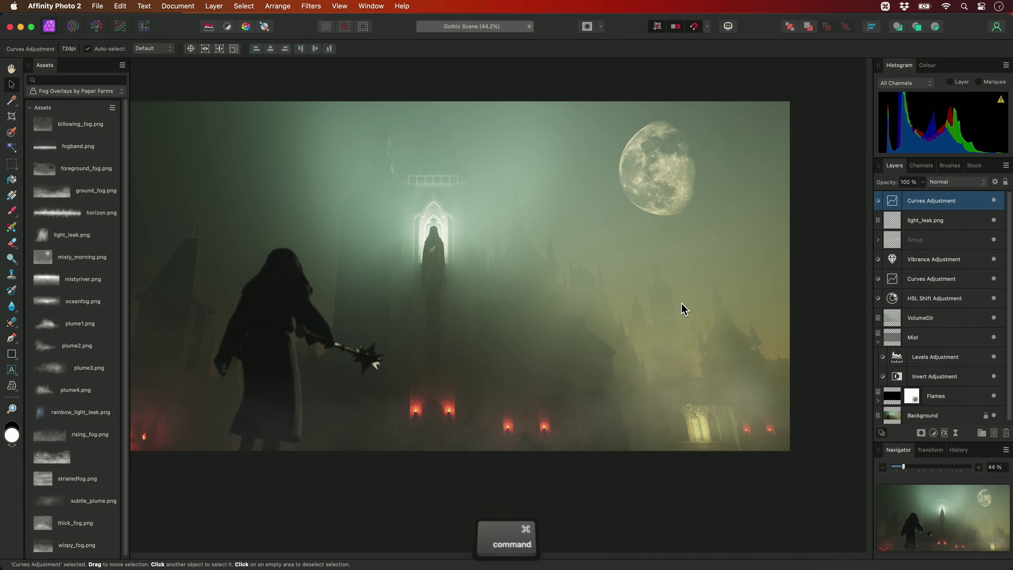
Add a live Gaussian Blur filter with a 100 px radius and Preserve Alpha above the layer stack, blended as Hard Light
key("super+0")
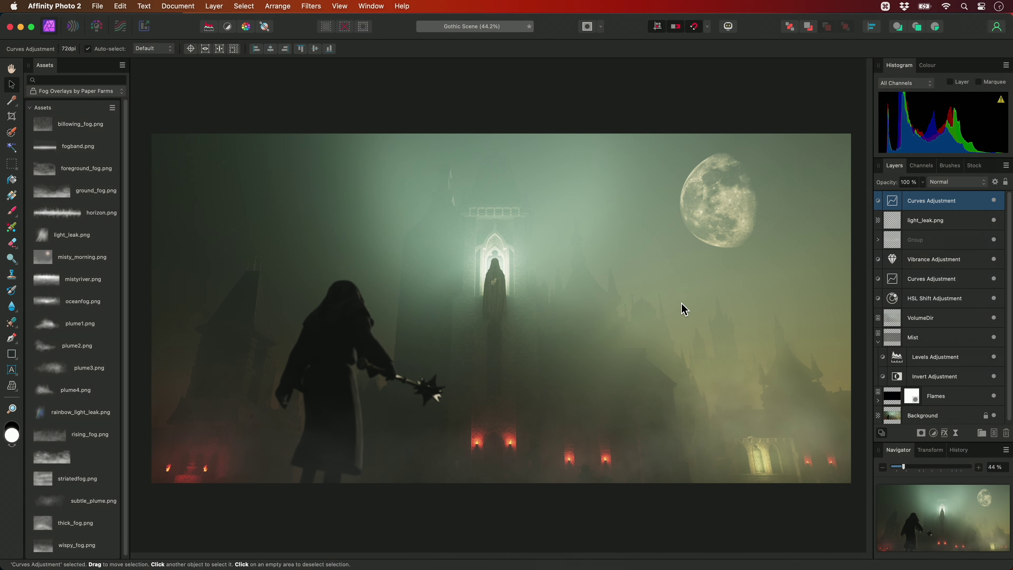
left_click(222, 9)
mouse_move(313, 157)
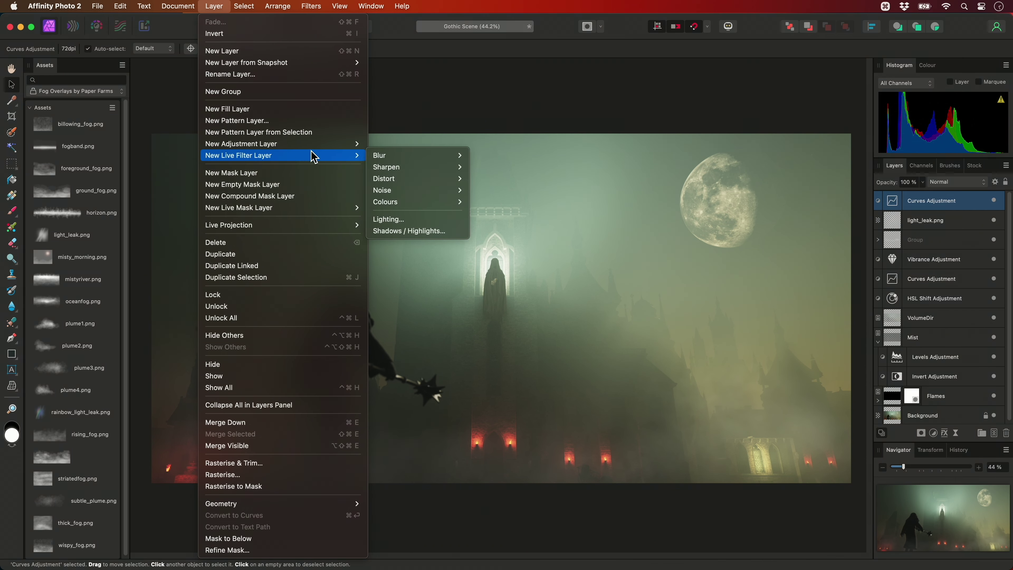
mouse_move(392, 157)
left_click(519, 156)
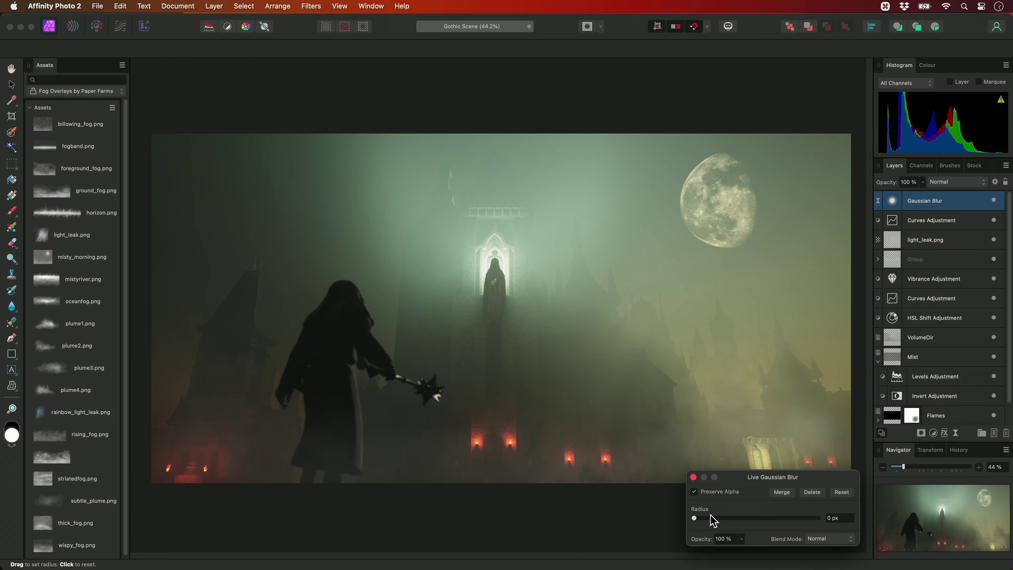
left_click_drag(708, 518, 830, 518)
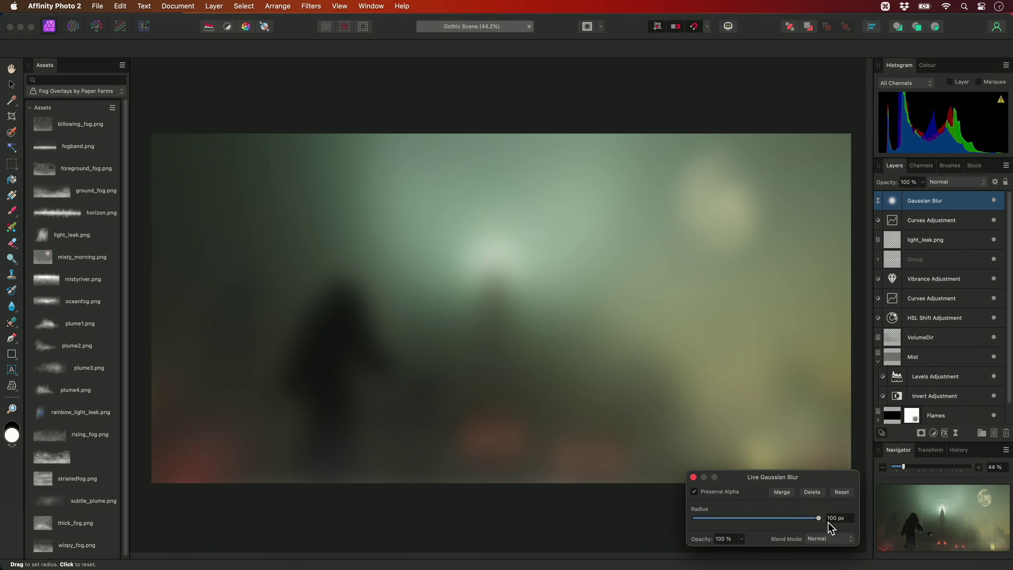
left_click(694, 477)
left_click(949, 184)
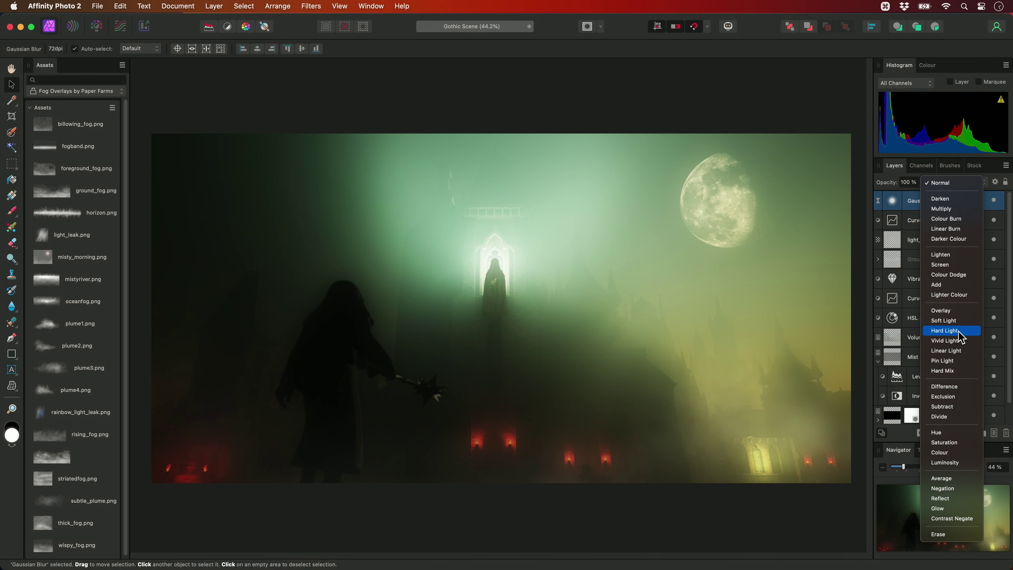
left_click(958, 331)
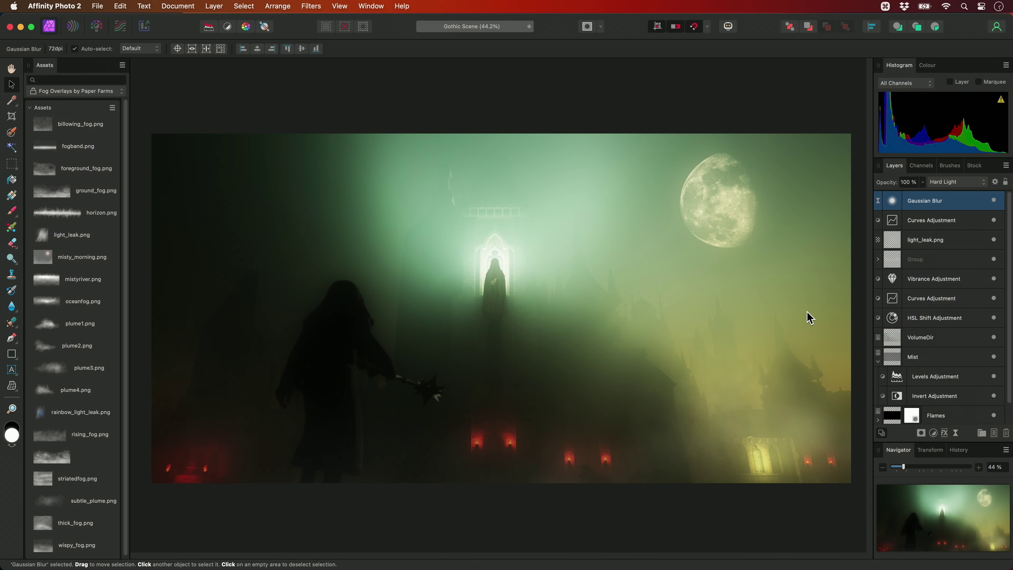